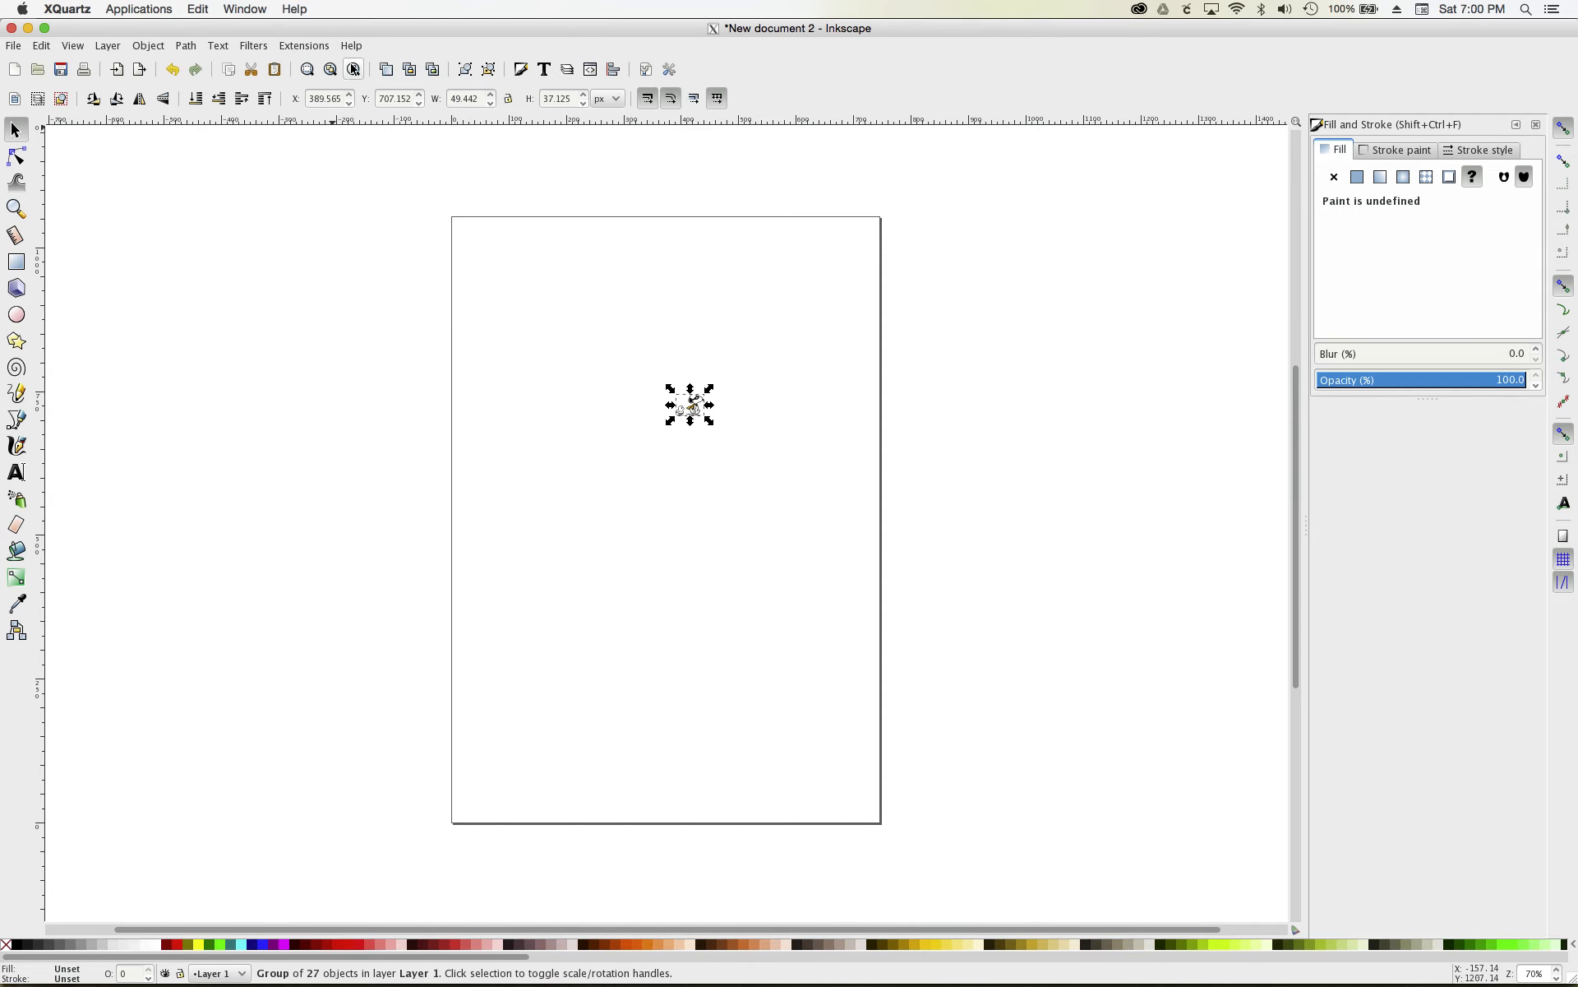
# - Lock the aspect ratio, enlarge the Snoopy and Woodstock group to about 1158 px wide, and place it across the page
pyautogui.click(511, 105)
pyautogui.moveTo(712, 424); pyautogui.dragTo(1103, 742)
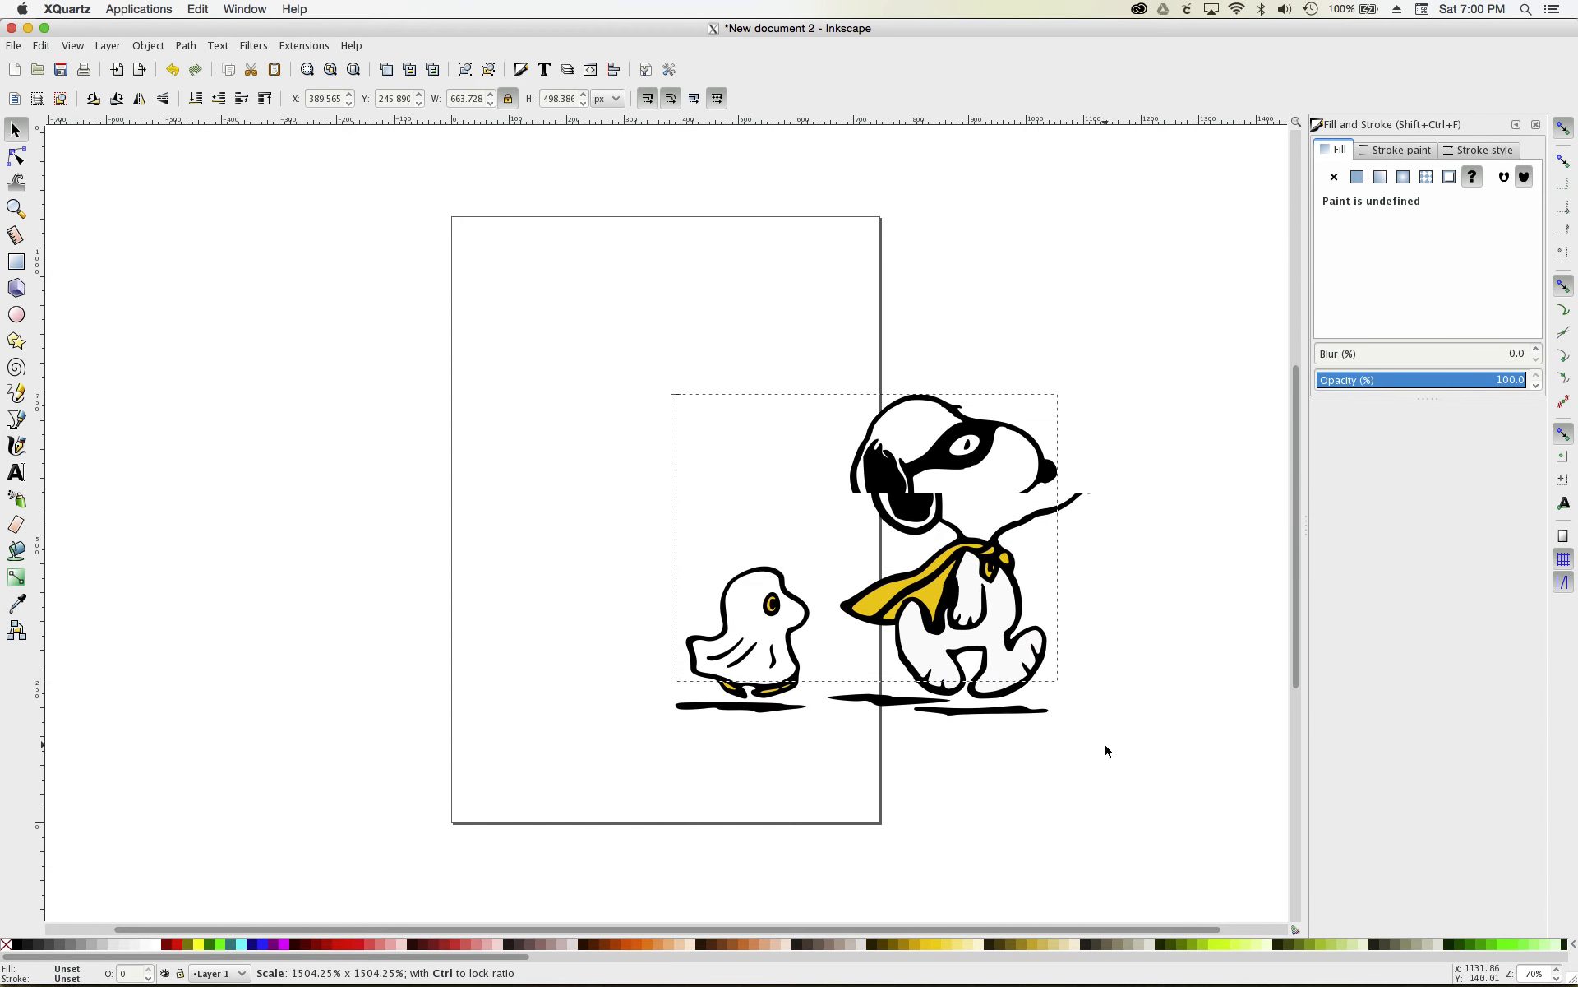
pyautogui.moveTo(991, 616); pyautogui.dragTo(681, 453)
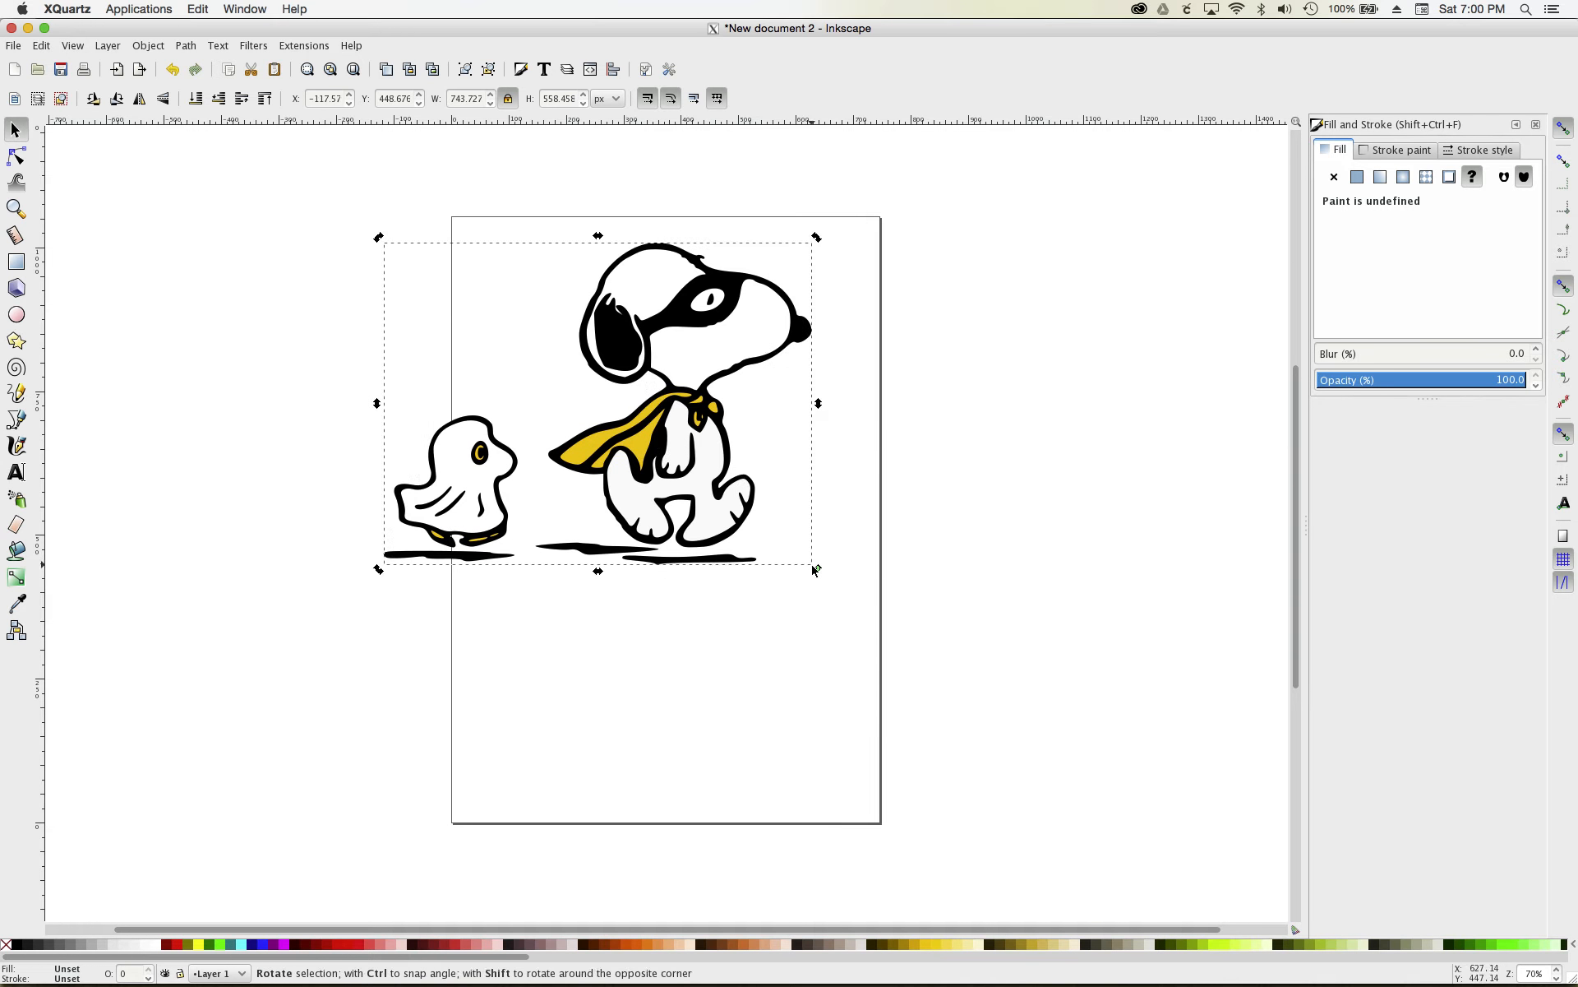
pyautogui.click(806, 558)
pyautogui.click(715, 527)
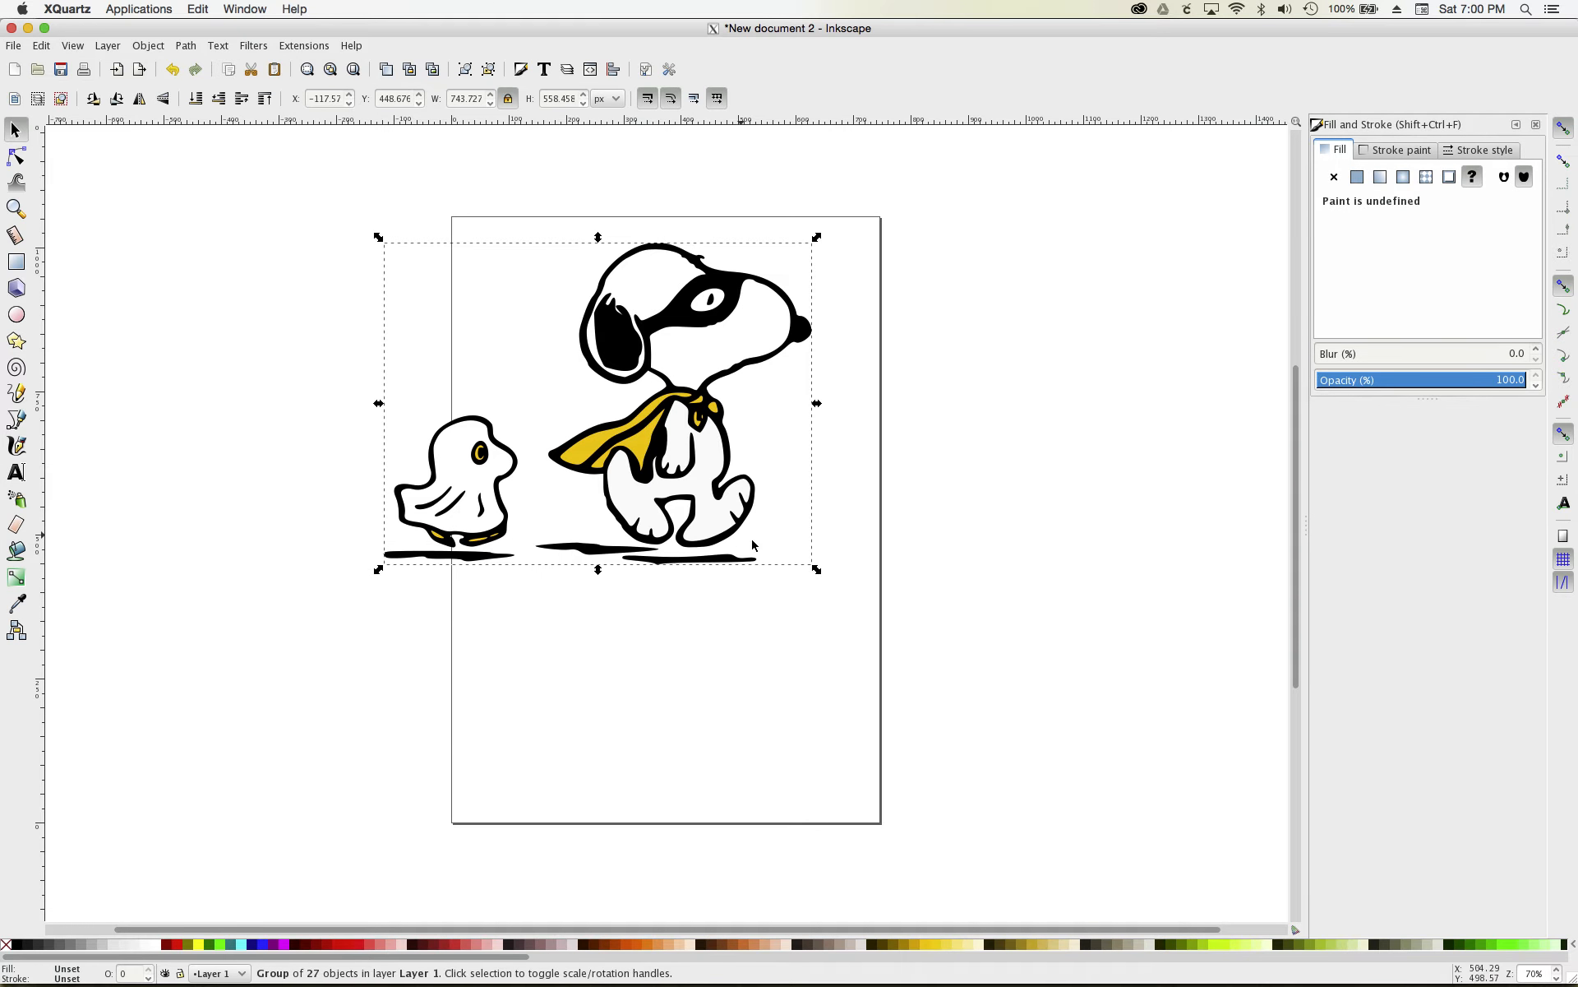
pyautogui.moveTo(820, 577); pyautogui.dragTo(984, 716)
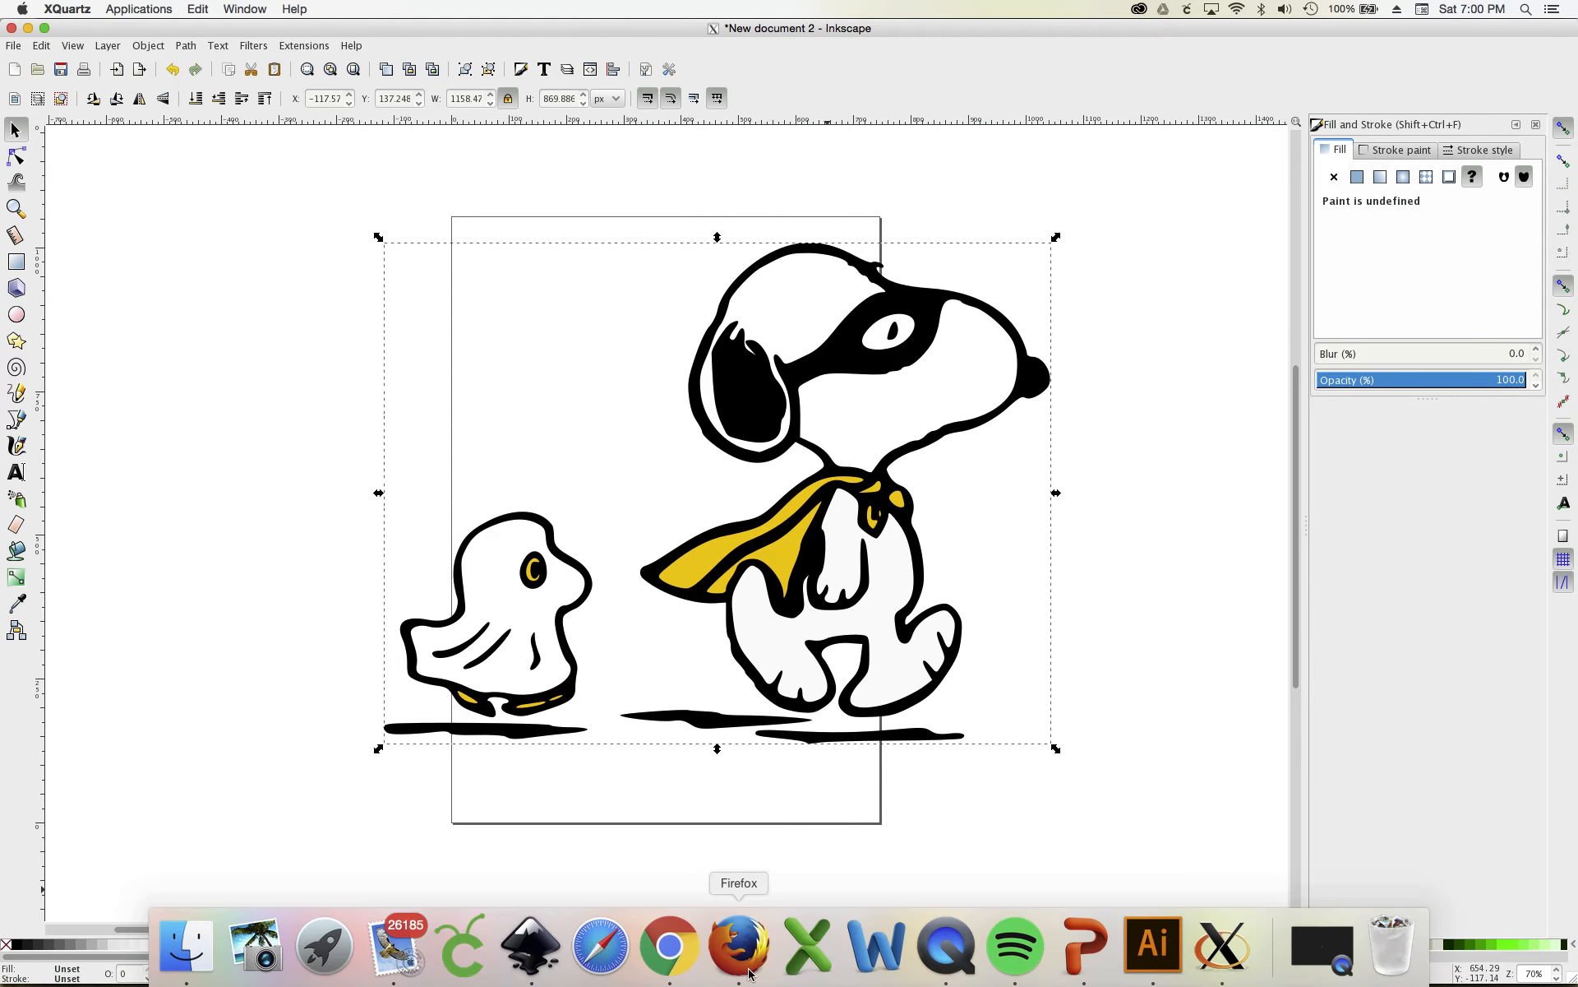
# - Switch to Cricut Design Space in Firefox, examine the layer list of the Snoopy and Woodstock design, and return to Inkscape
pyautogui.click(750, 961)
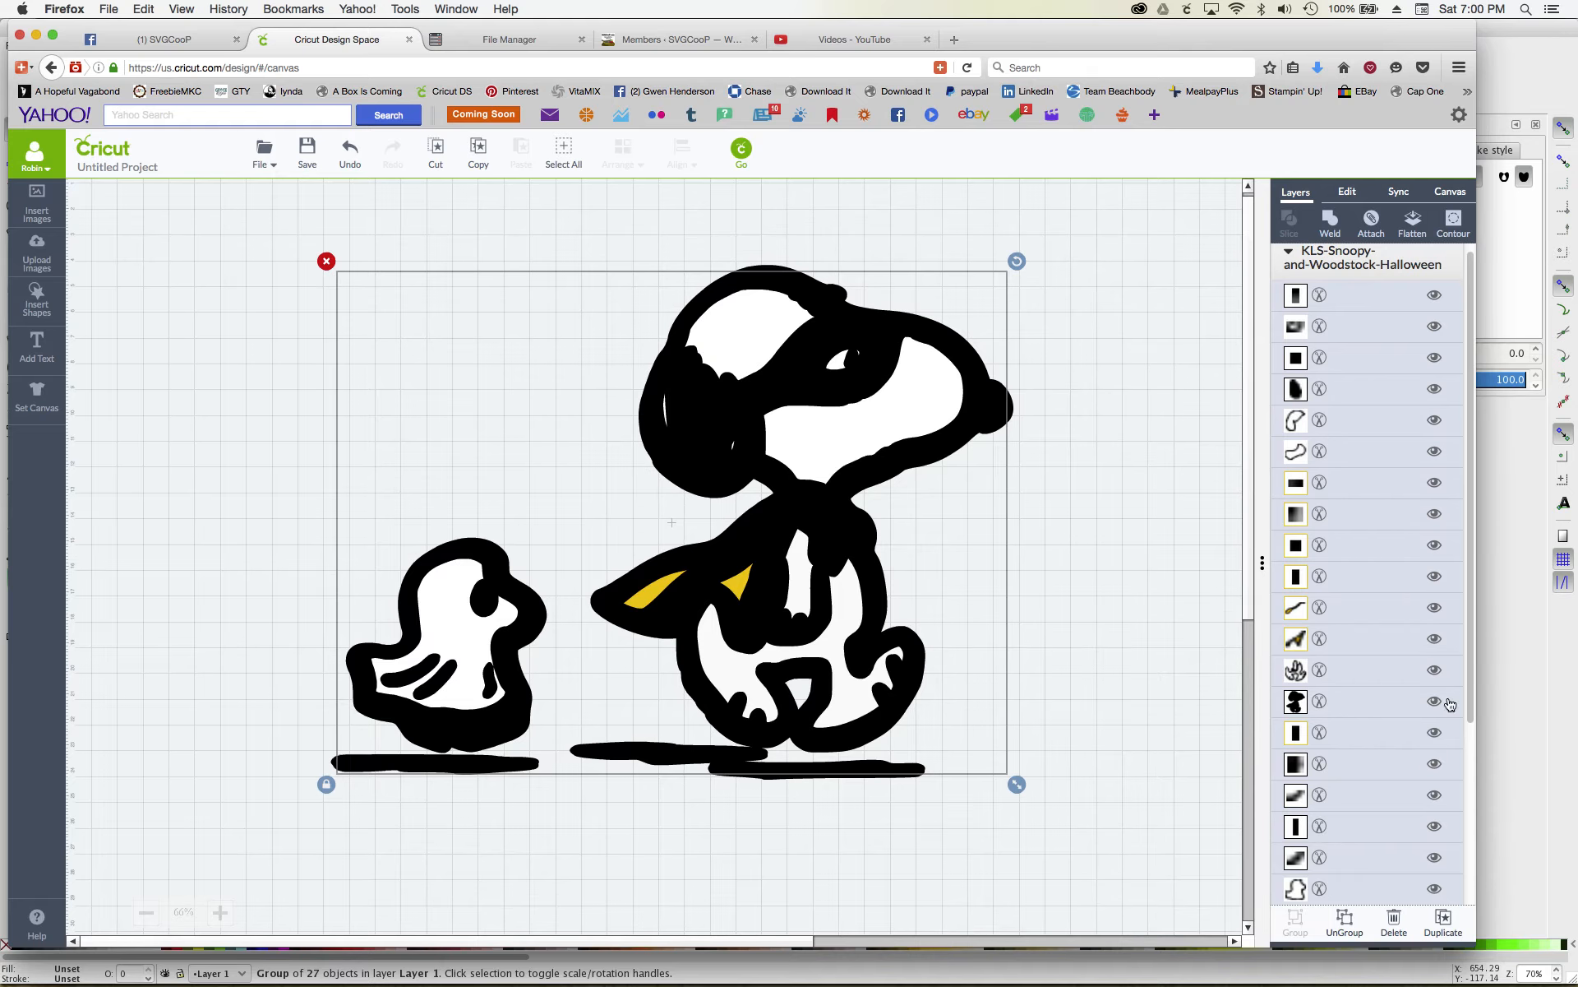
pyautogui.scroll(-5, 1450, 703)
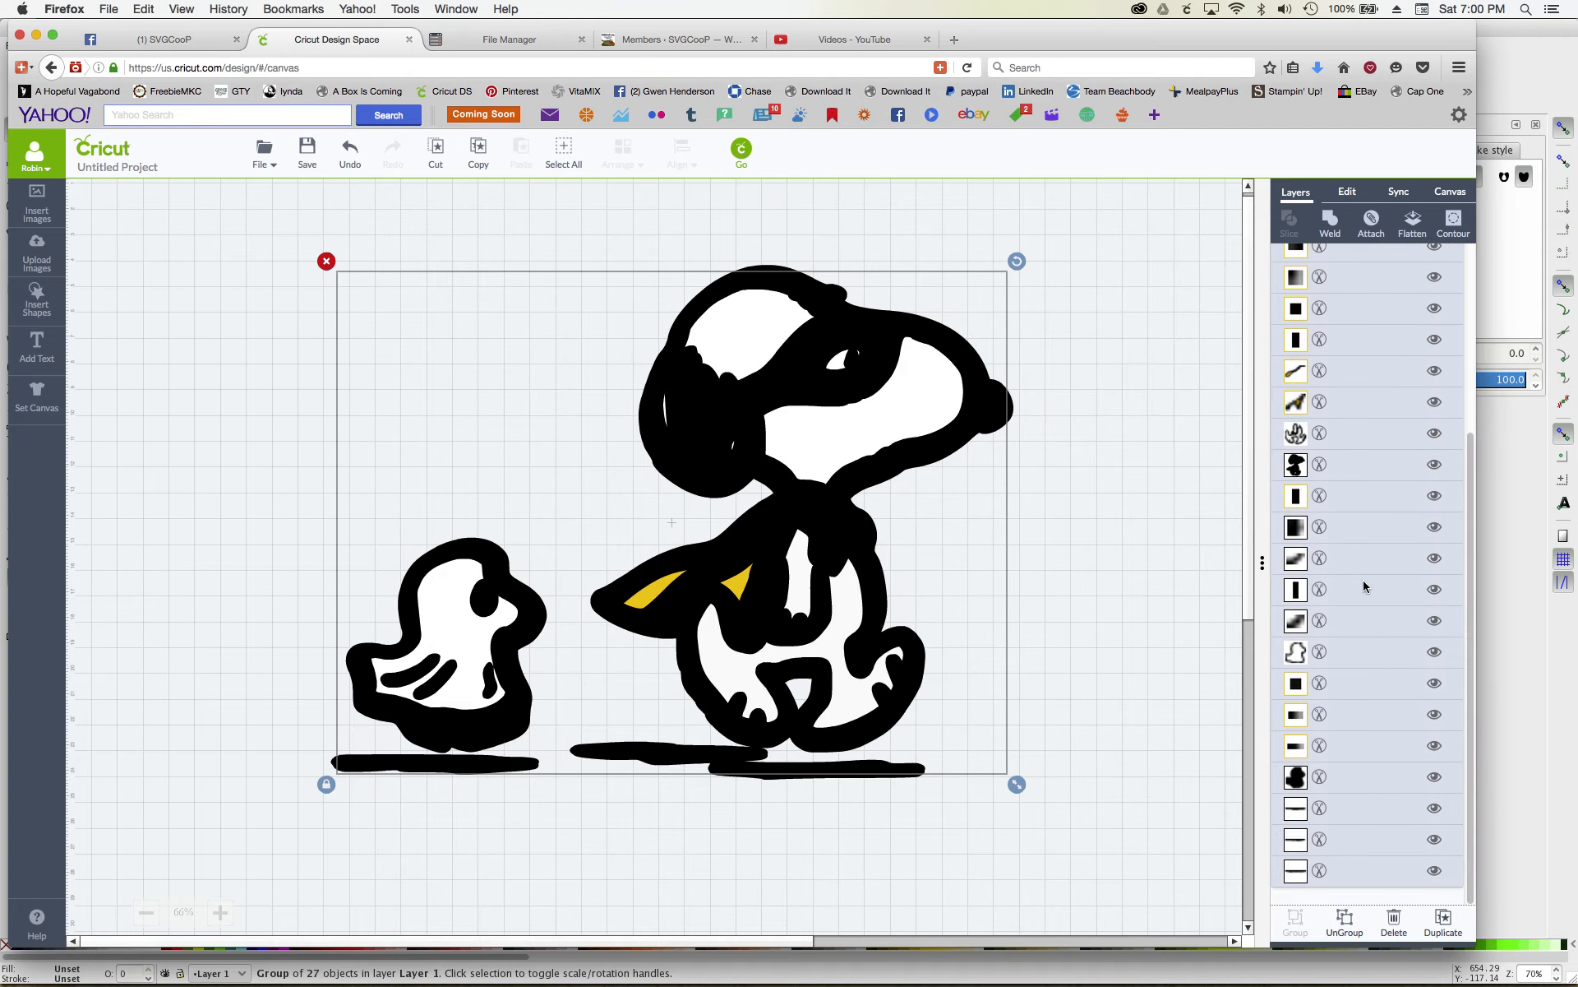
pyautogui.moveTo(1472, 553); pyautogui.dragTo(1476, 328)
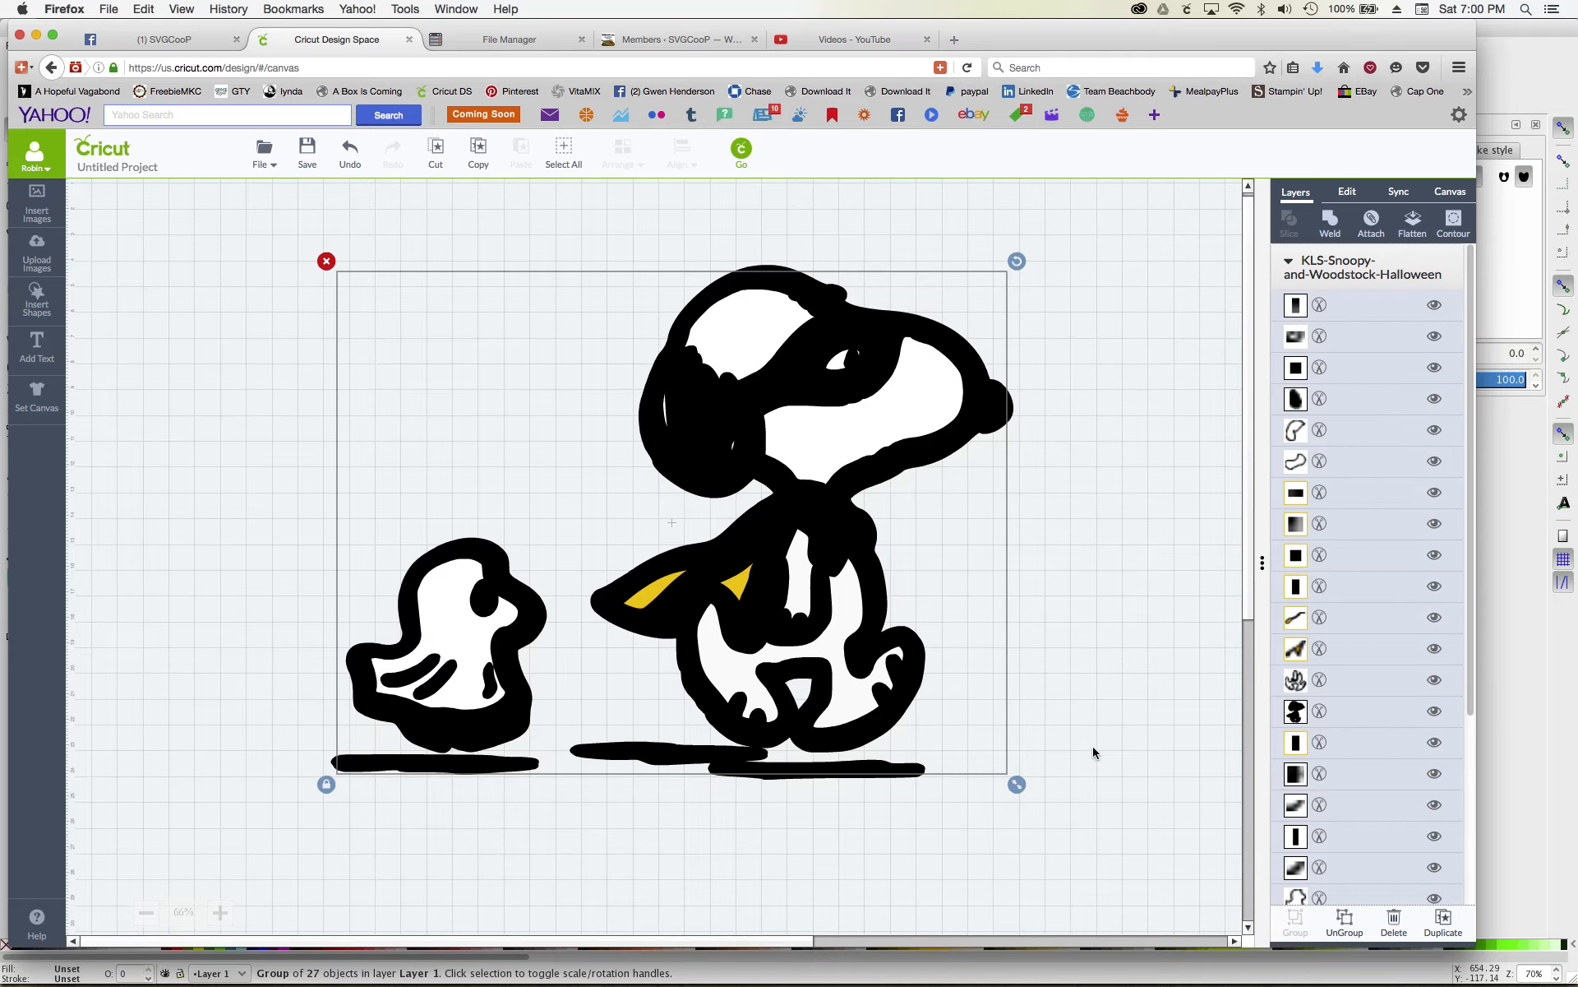
pyautogui.click(747, 975)
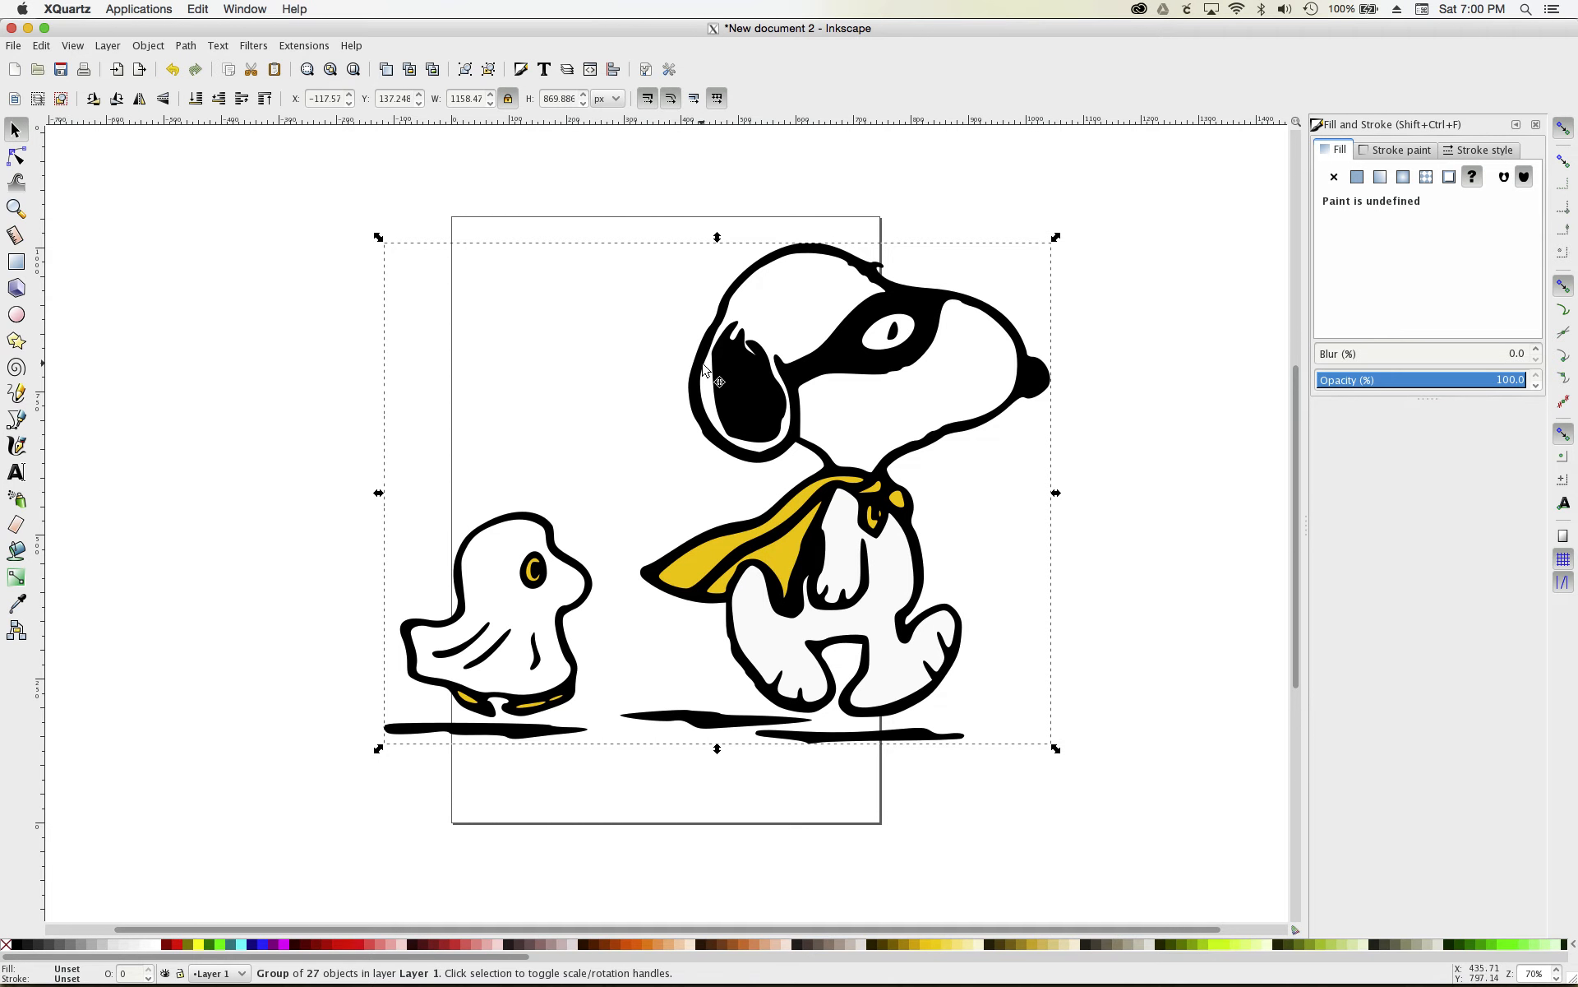
# - Ungroup the Snoopy and Woodstock artwork into separate paths and clear the selection
pyautogui.click(152, 46)
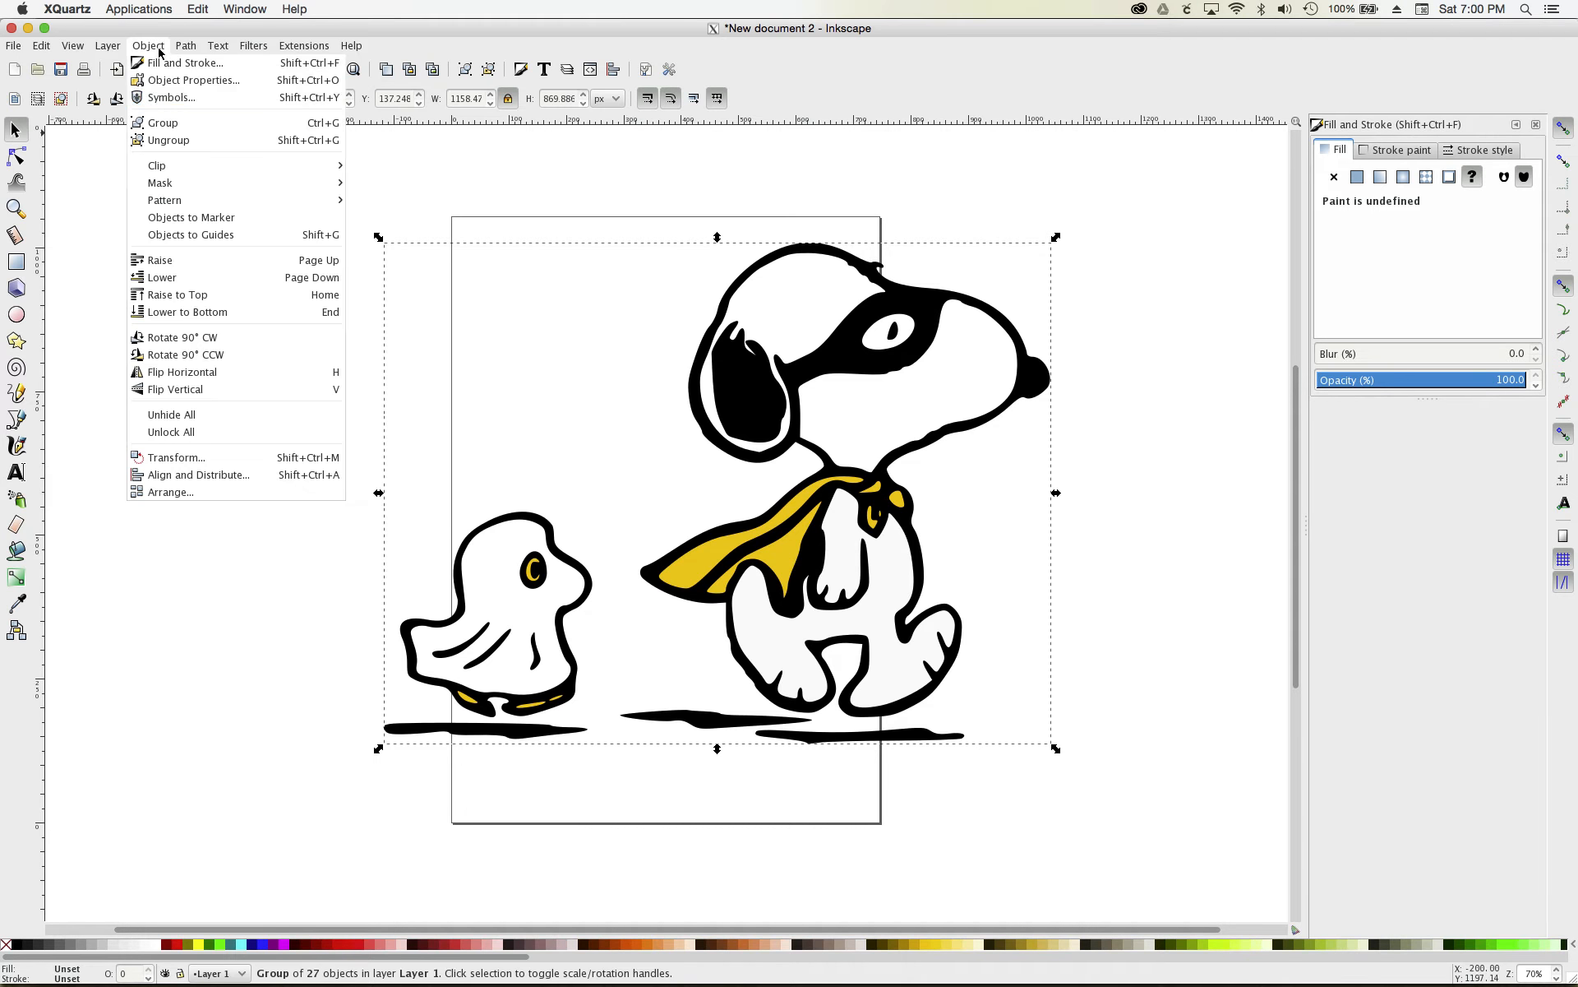
pyautogui.click(177, 136)
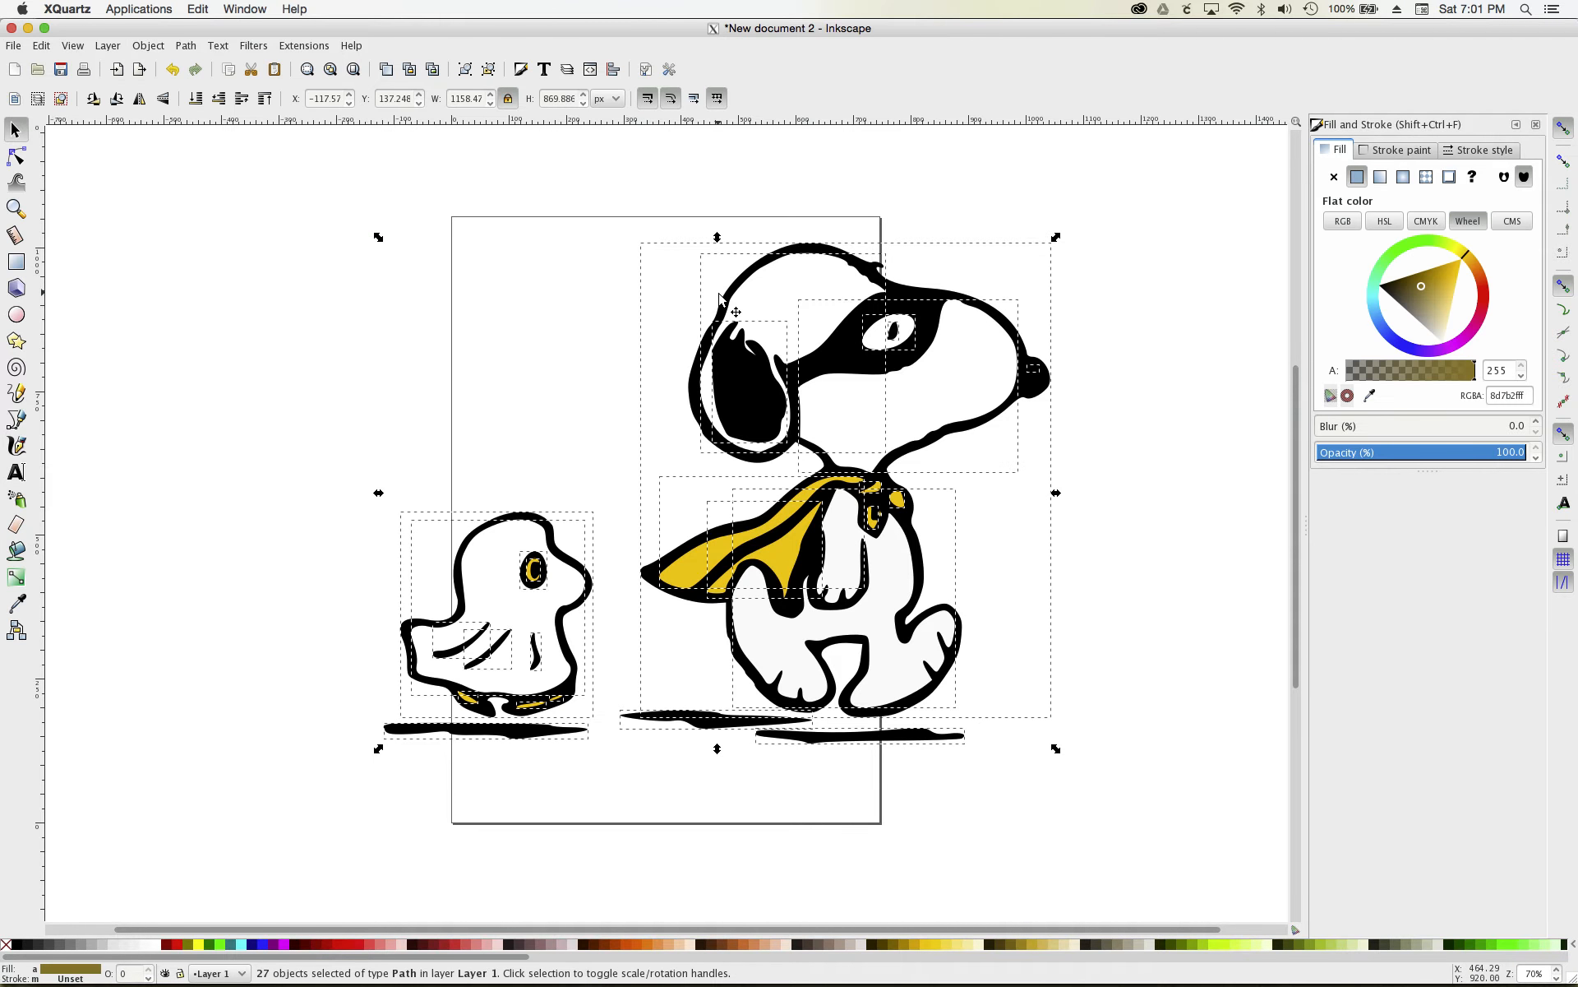
pyautogui.click(1142, 338)
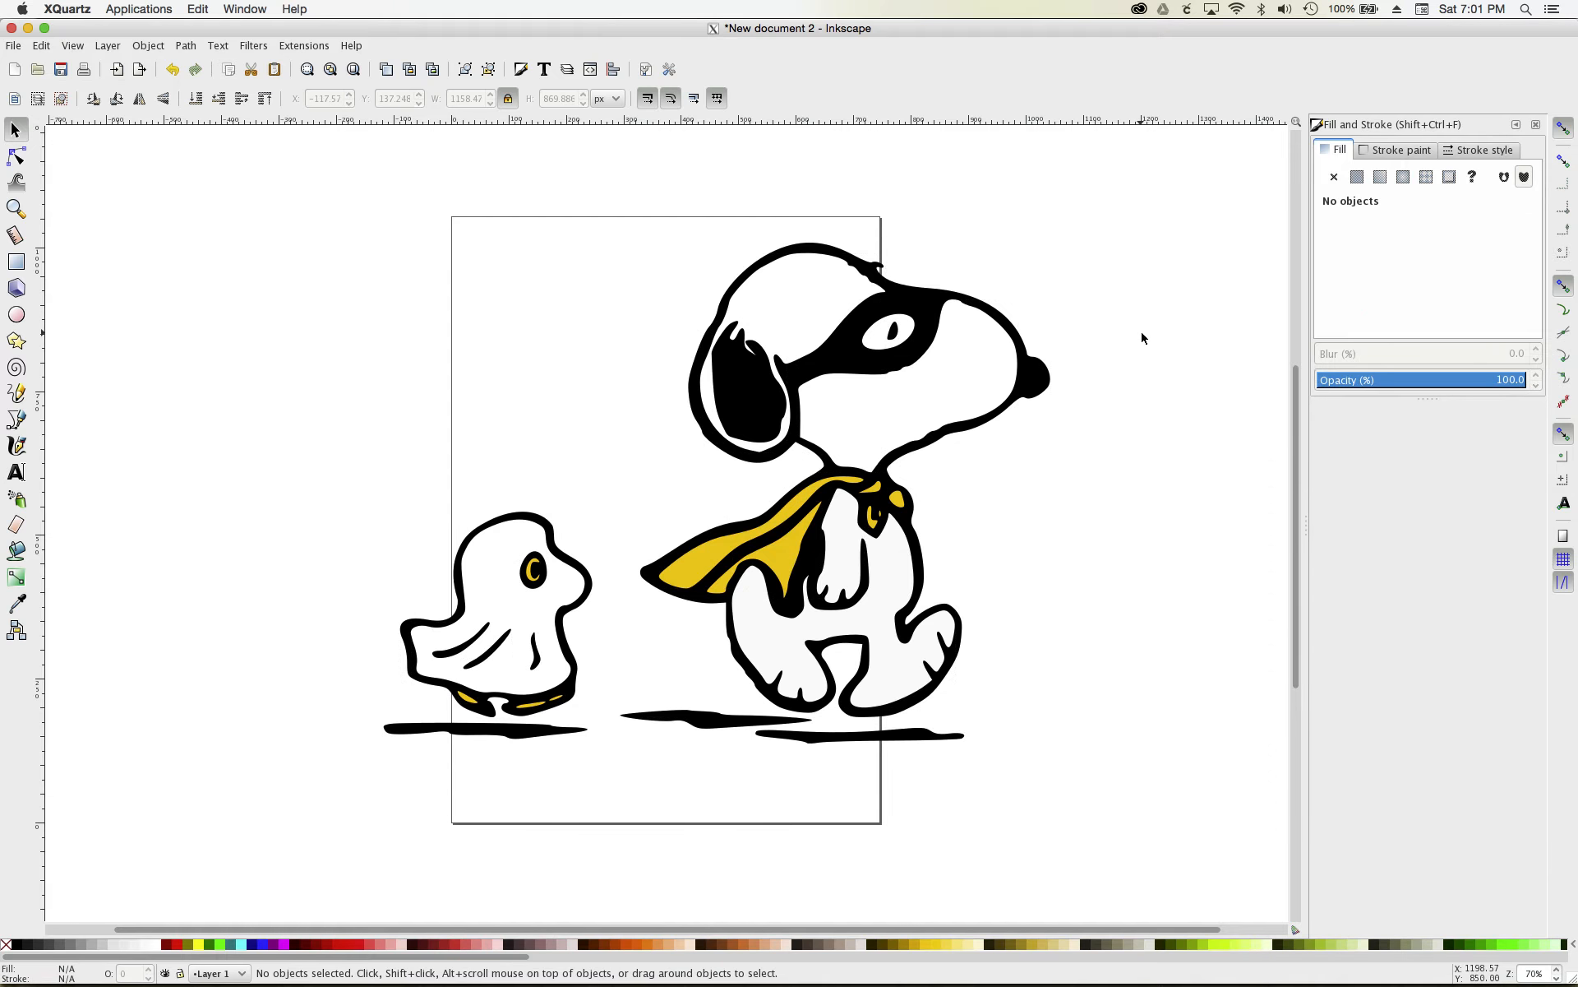
# - Select all objects with the same fill color as the yellow cape and move them together off the artwork, up and to the left
pyautogui.click(704, 564)
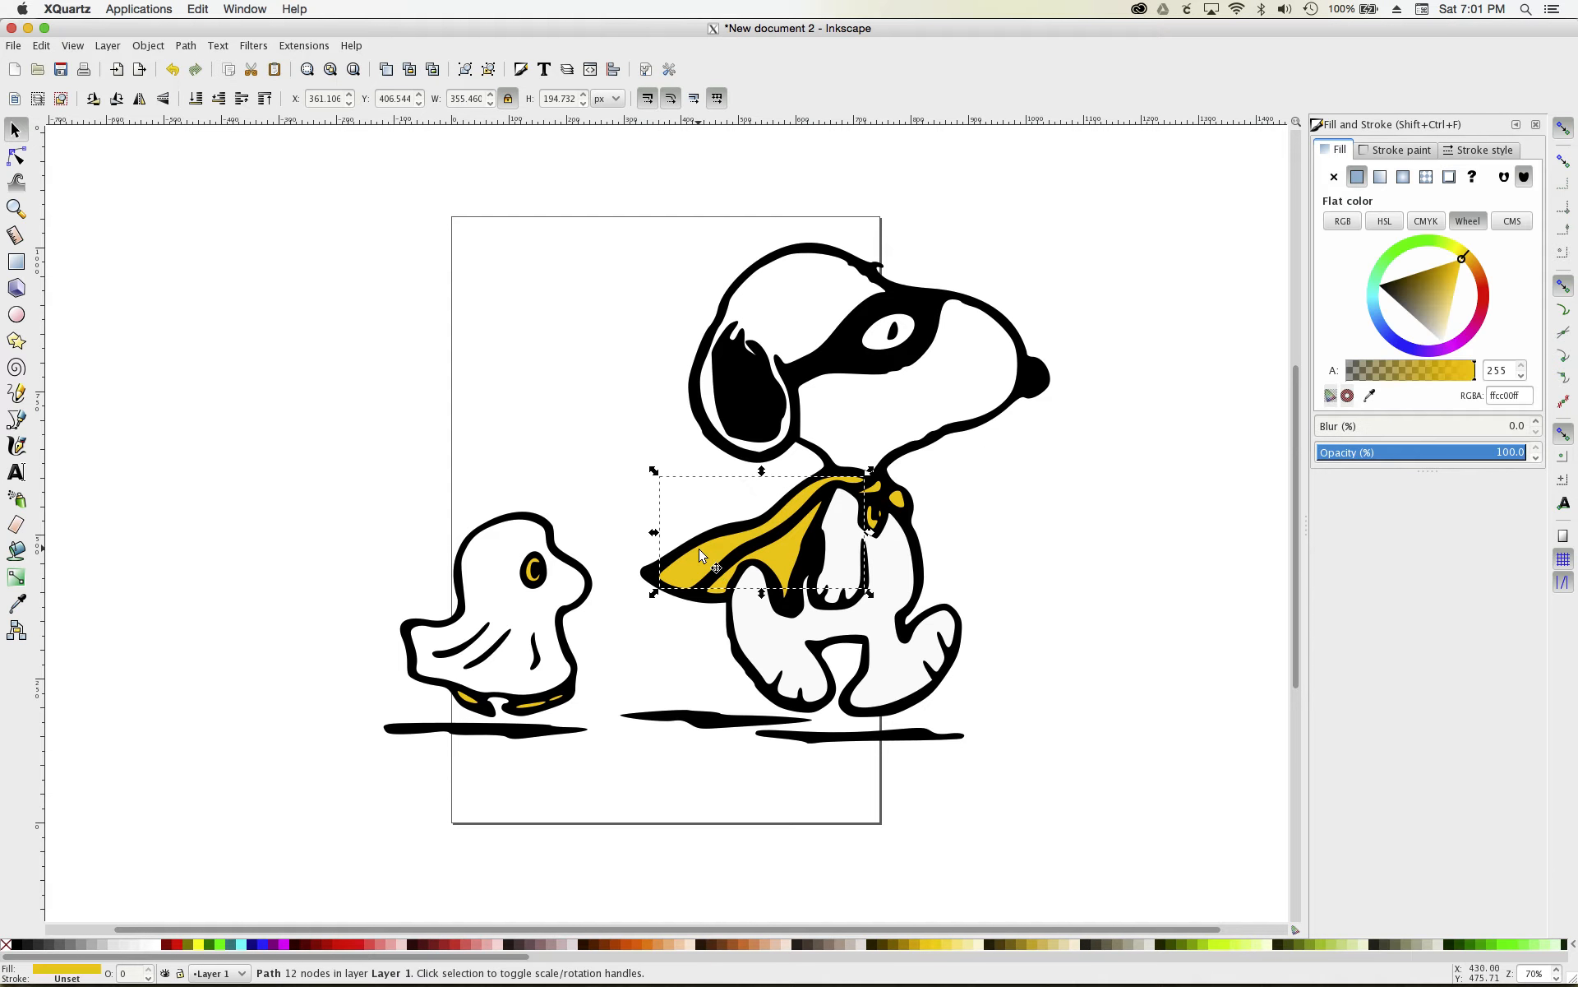
pyautogui.click(46, 46)
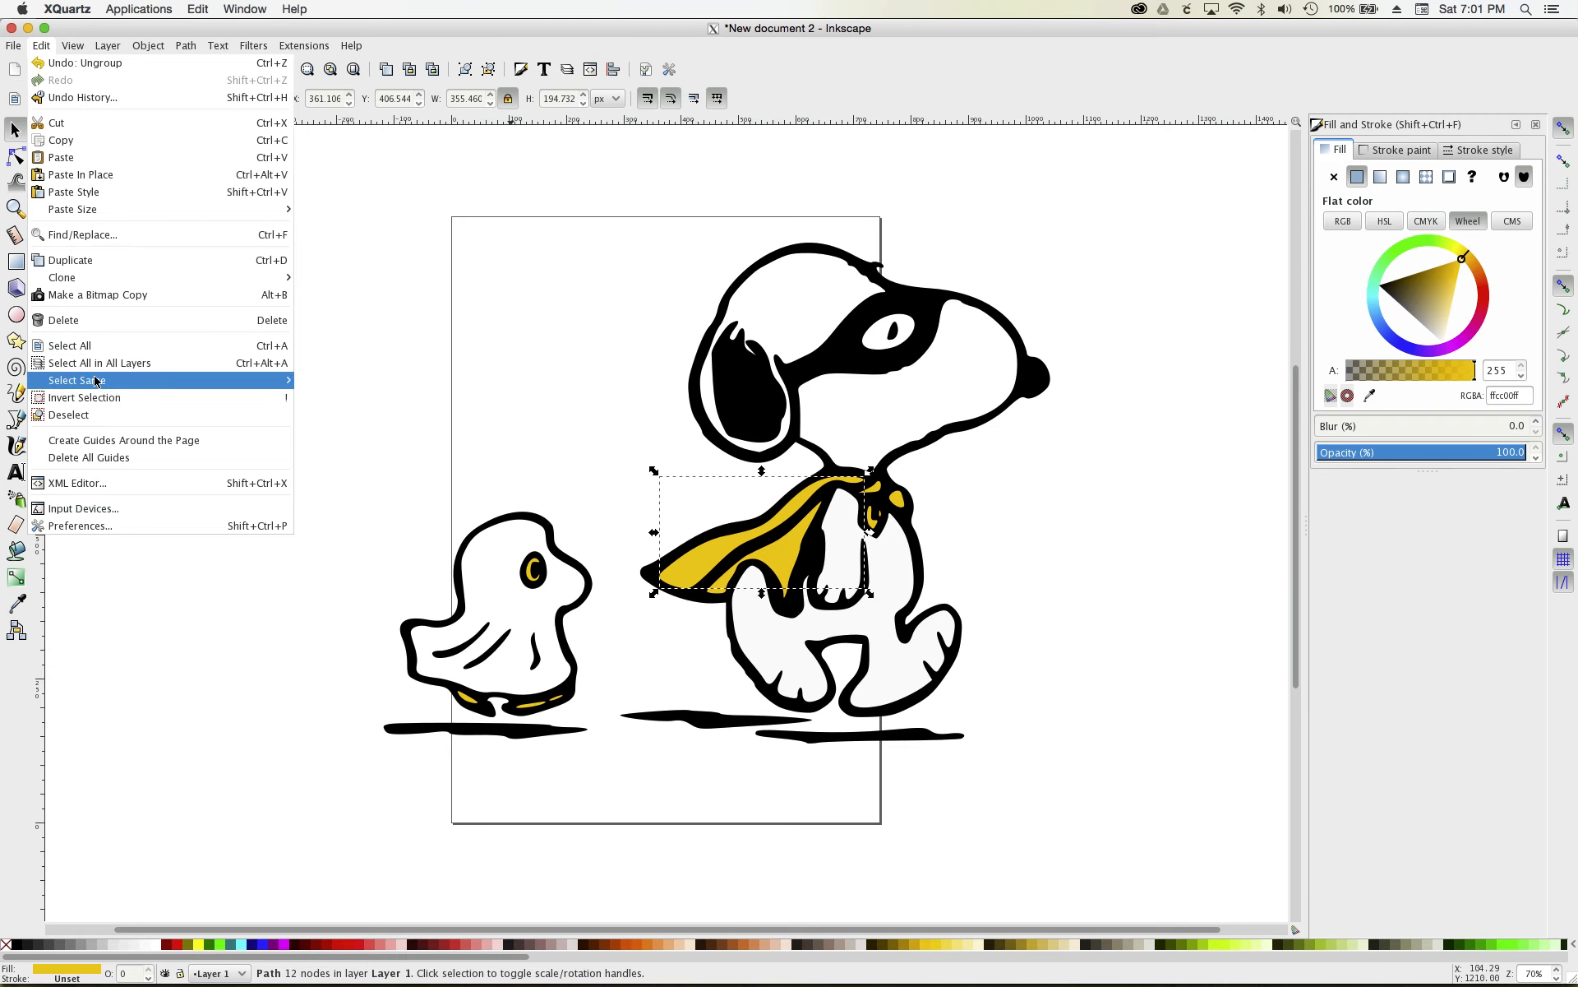
pyautogui.moveTo(123, 387)
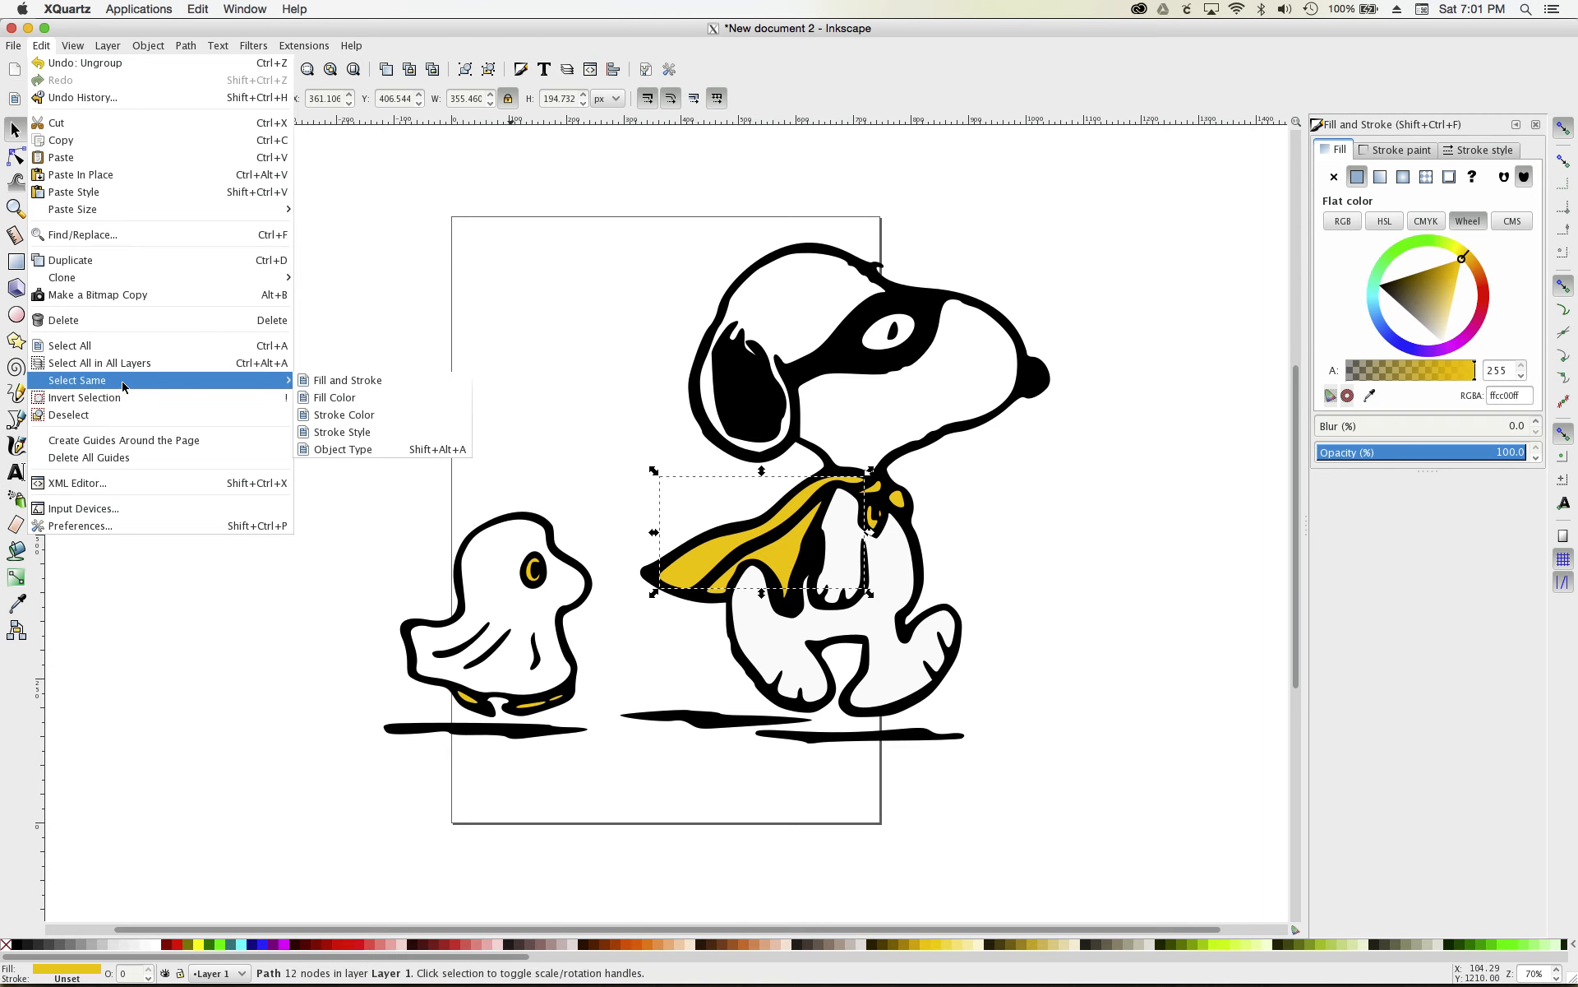
pyautogui.click(333, 398)
pyautogui.moveTo(568, 412); pyautogui.dragTo(432, 274)
pyautogui.click(406, 398)
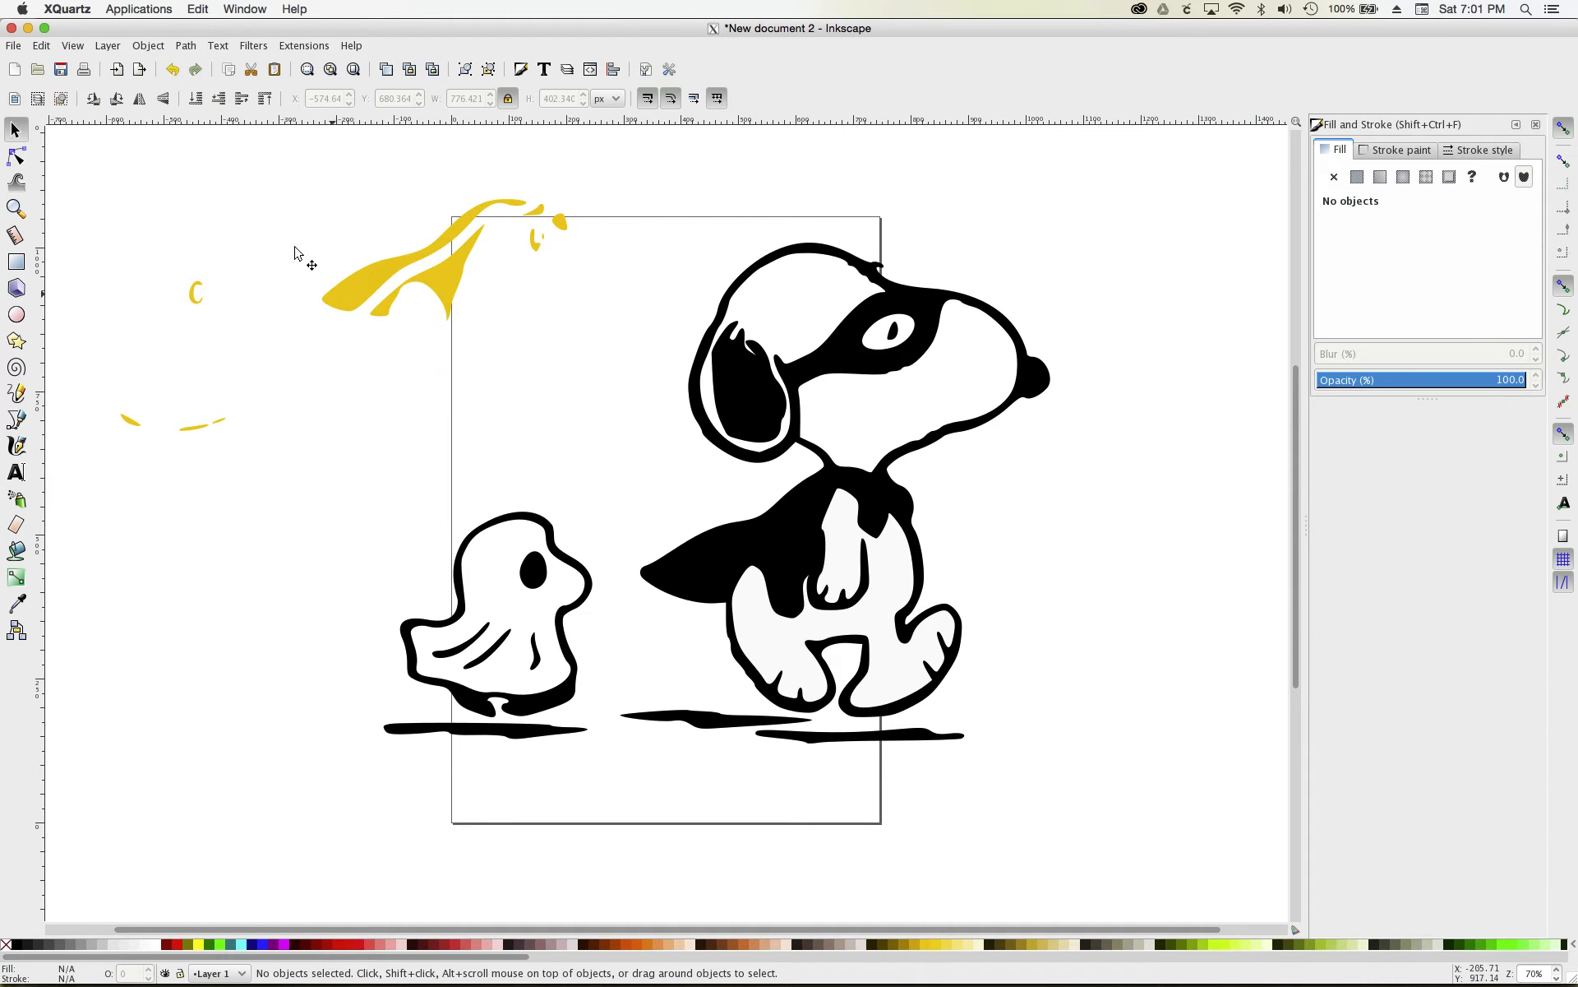
# - Select all the yellow cape and knot pieces and merge them into a single path with Union
pyautogui.click(383, 280)
pyautogui.click(541, 238)
pyautogui.click(563, 226)
pyautogui.click(557, 277)
pyautogui.moveTo(280, 166); pyautogui.dragTo(595, 354)
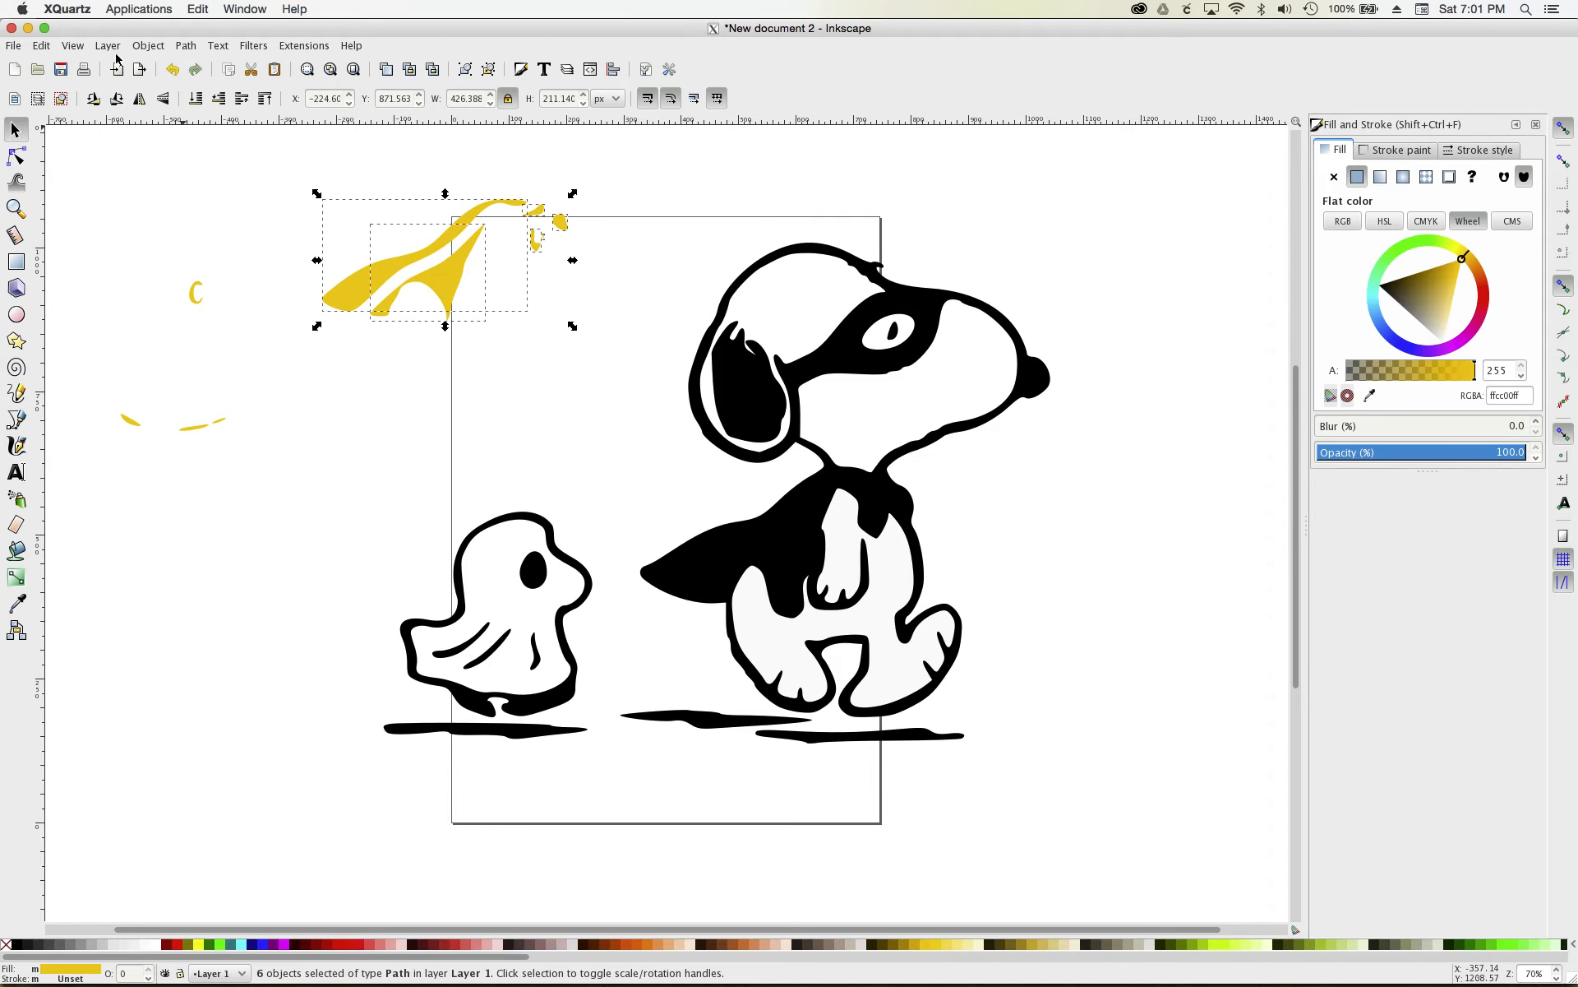
pyautogui.click(186, 46)
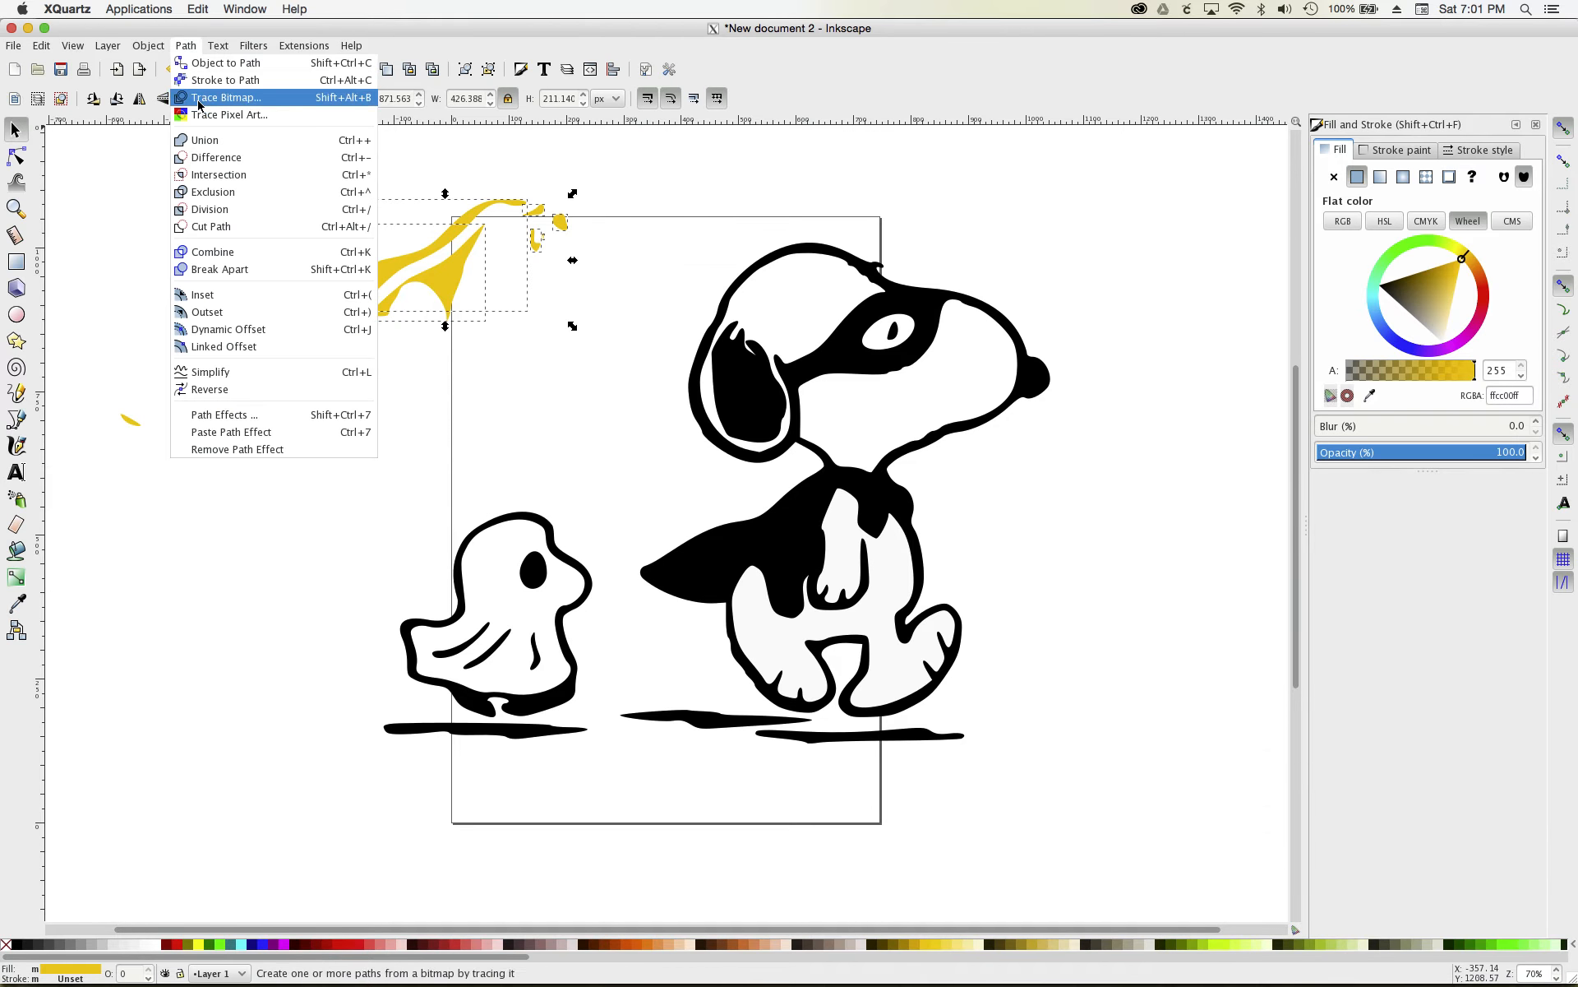
pyautogui.click(201, 146)
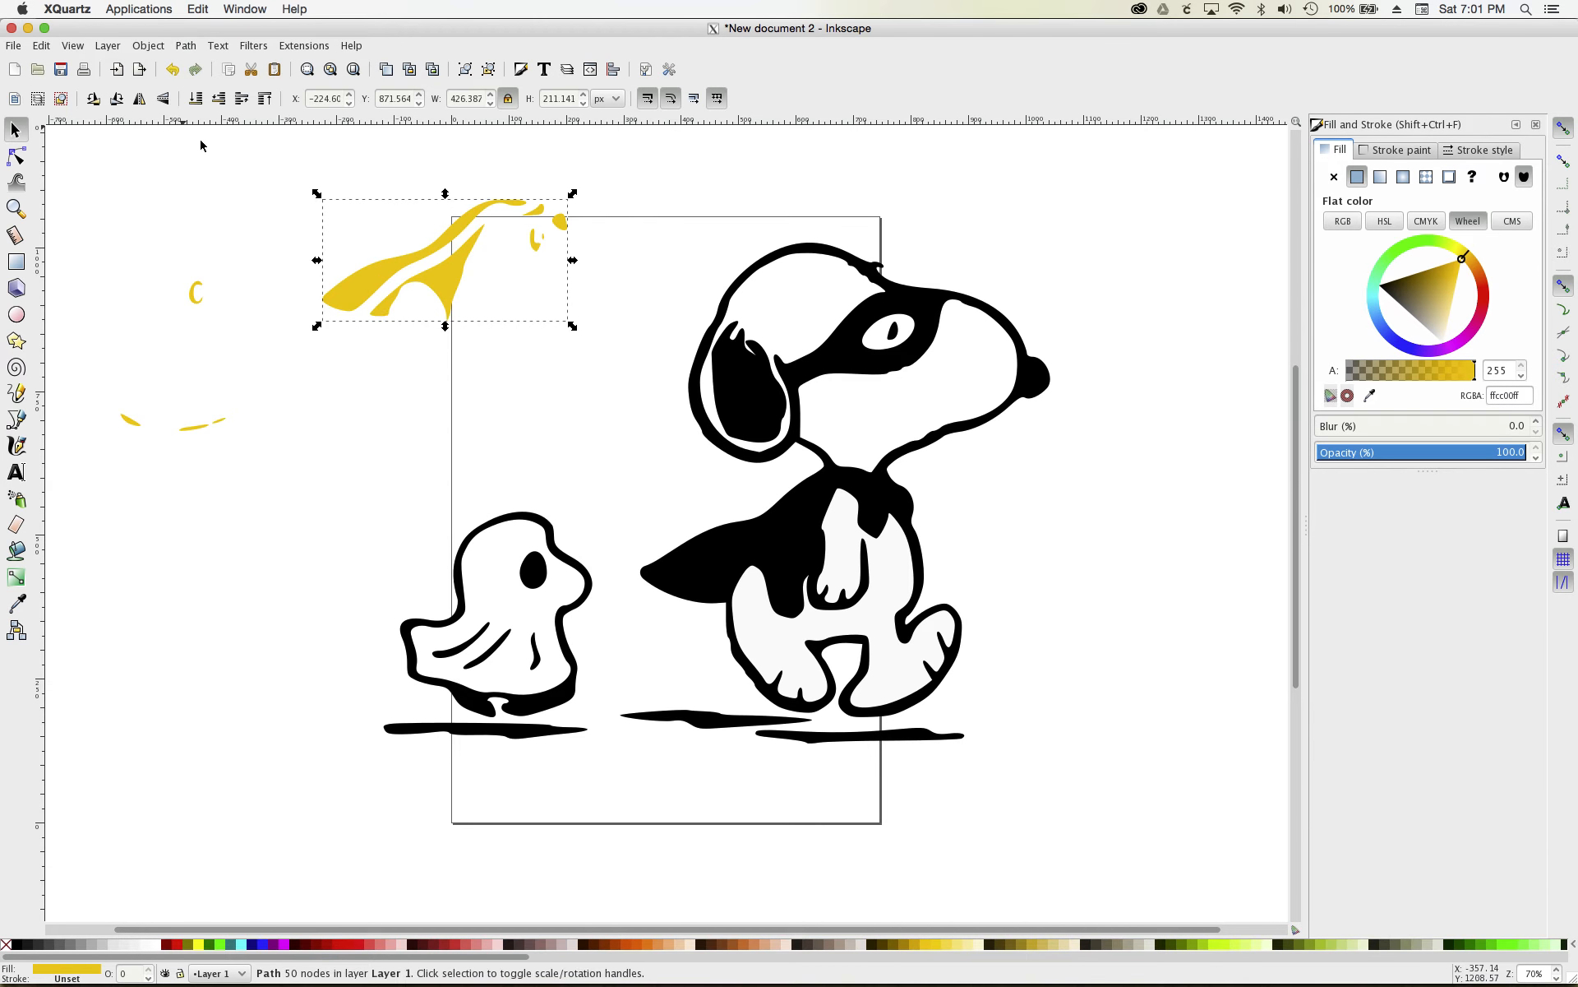
# - Select Woodstock's yellow eye and feet pieces and merge them into a single path with Union
pyautogui.click(131, 270)
pyautogui.moveTo(85, 256); pyautogui.dragTo(269, 488)
pyautogui.click(265, 193)
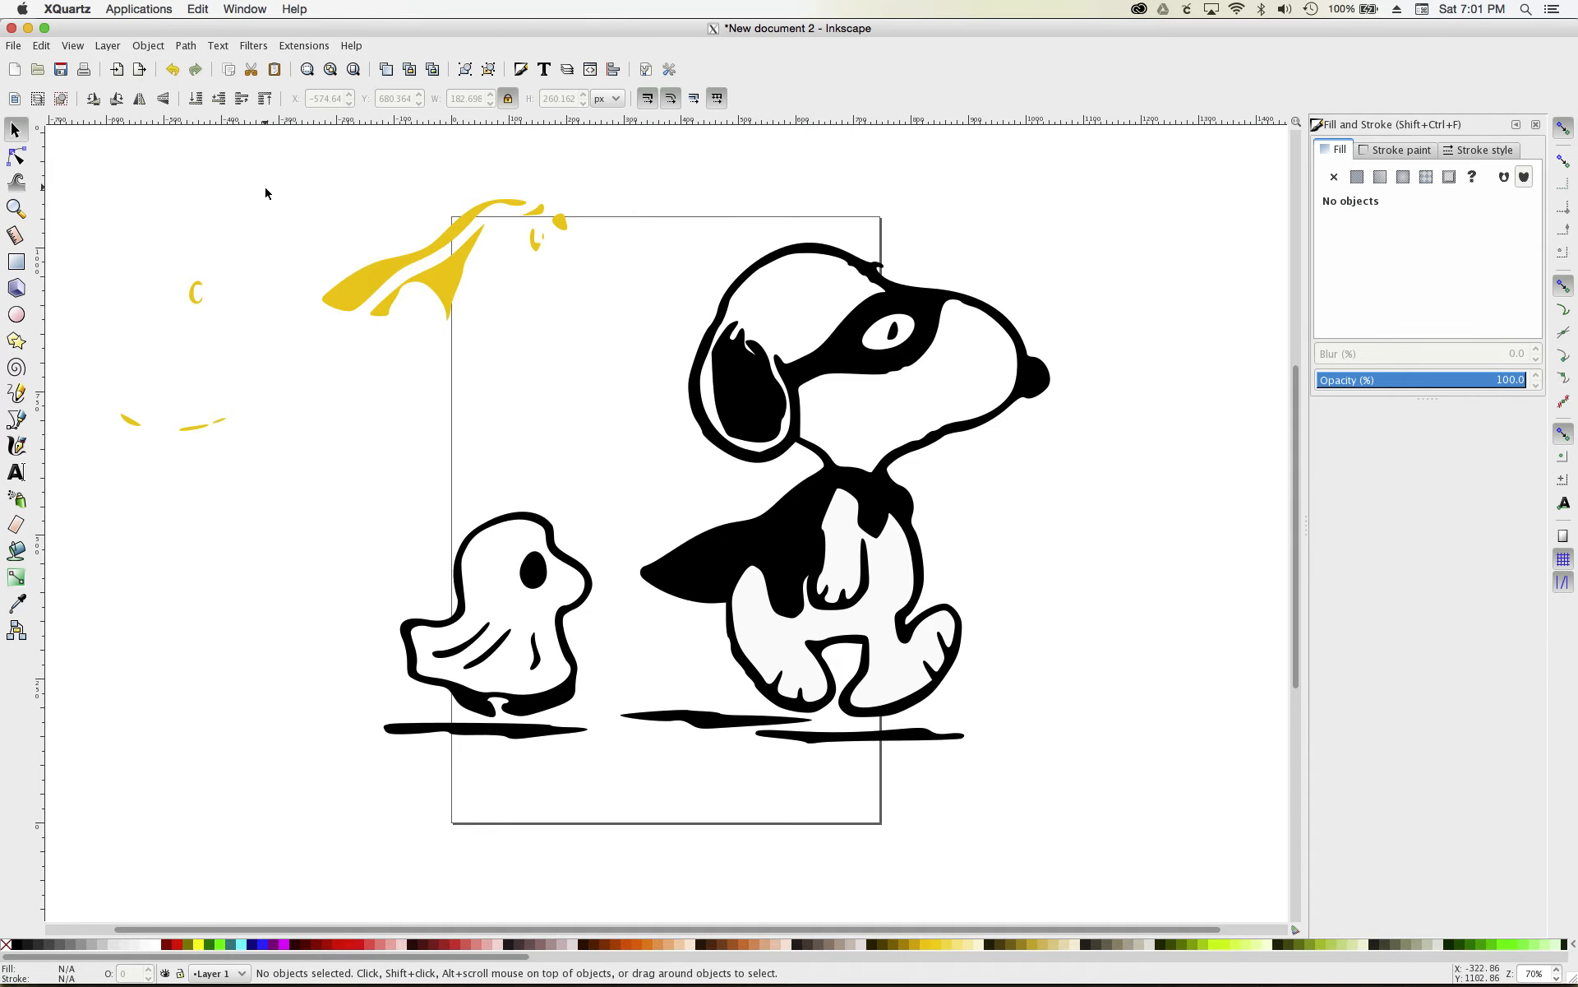
pyautogui.moveTo(103, 297); pyautogui.dragTo(252, 465)
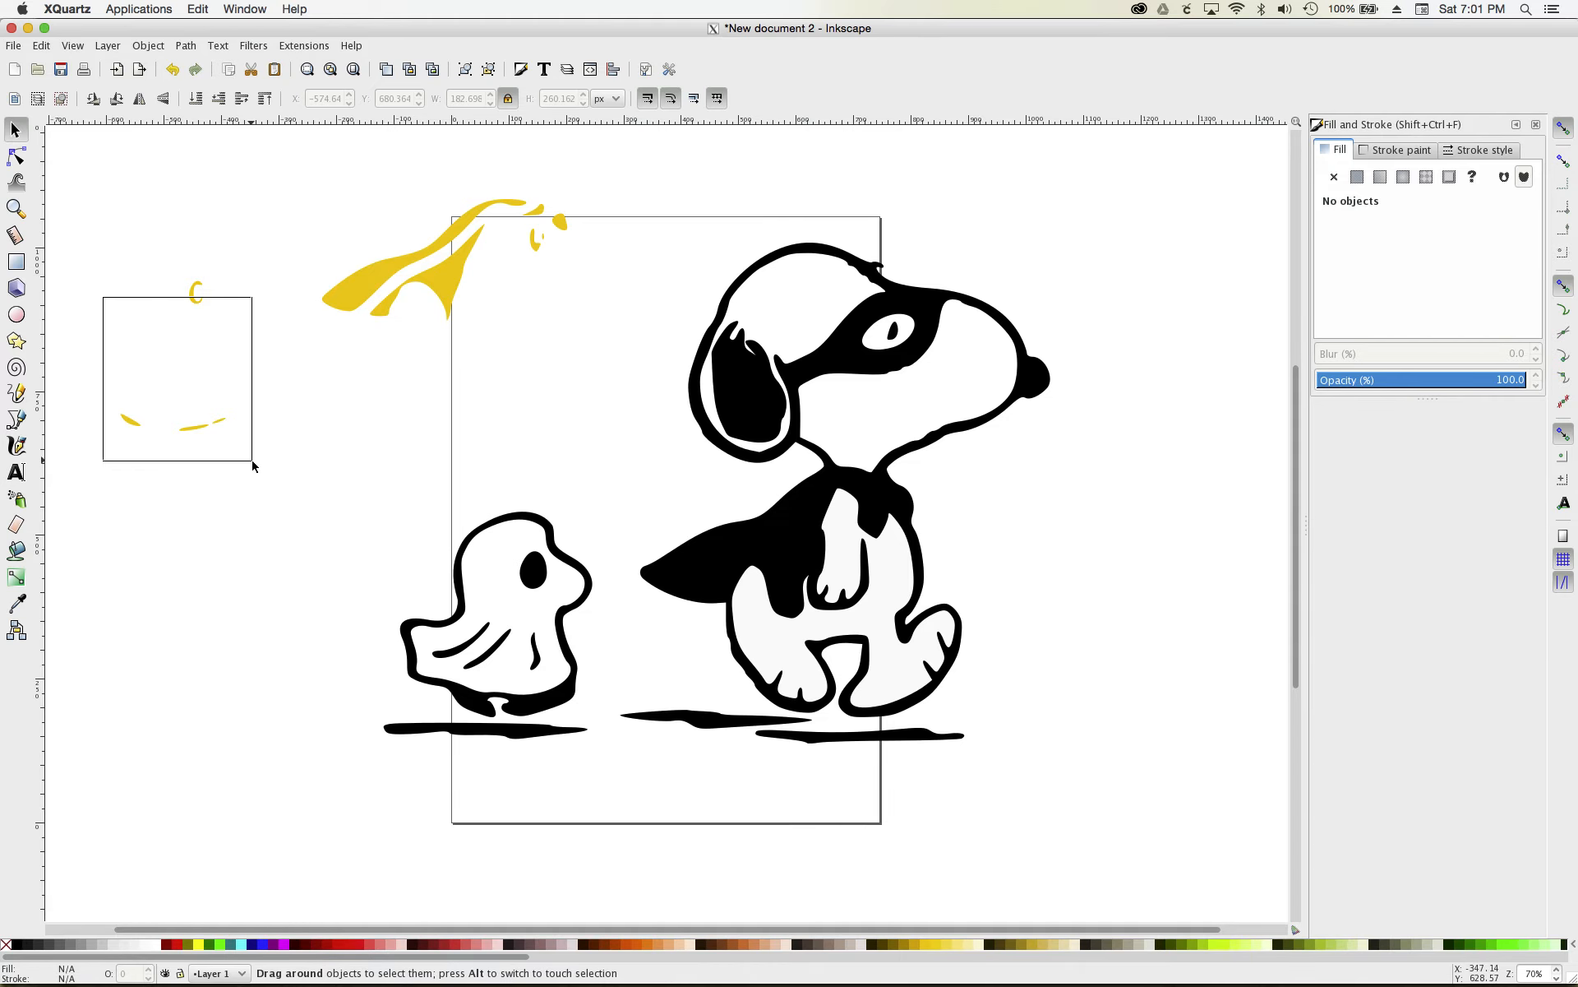
pyautogui.moveTo(252, 465); pyautogui.dragTo(252, 465)
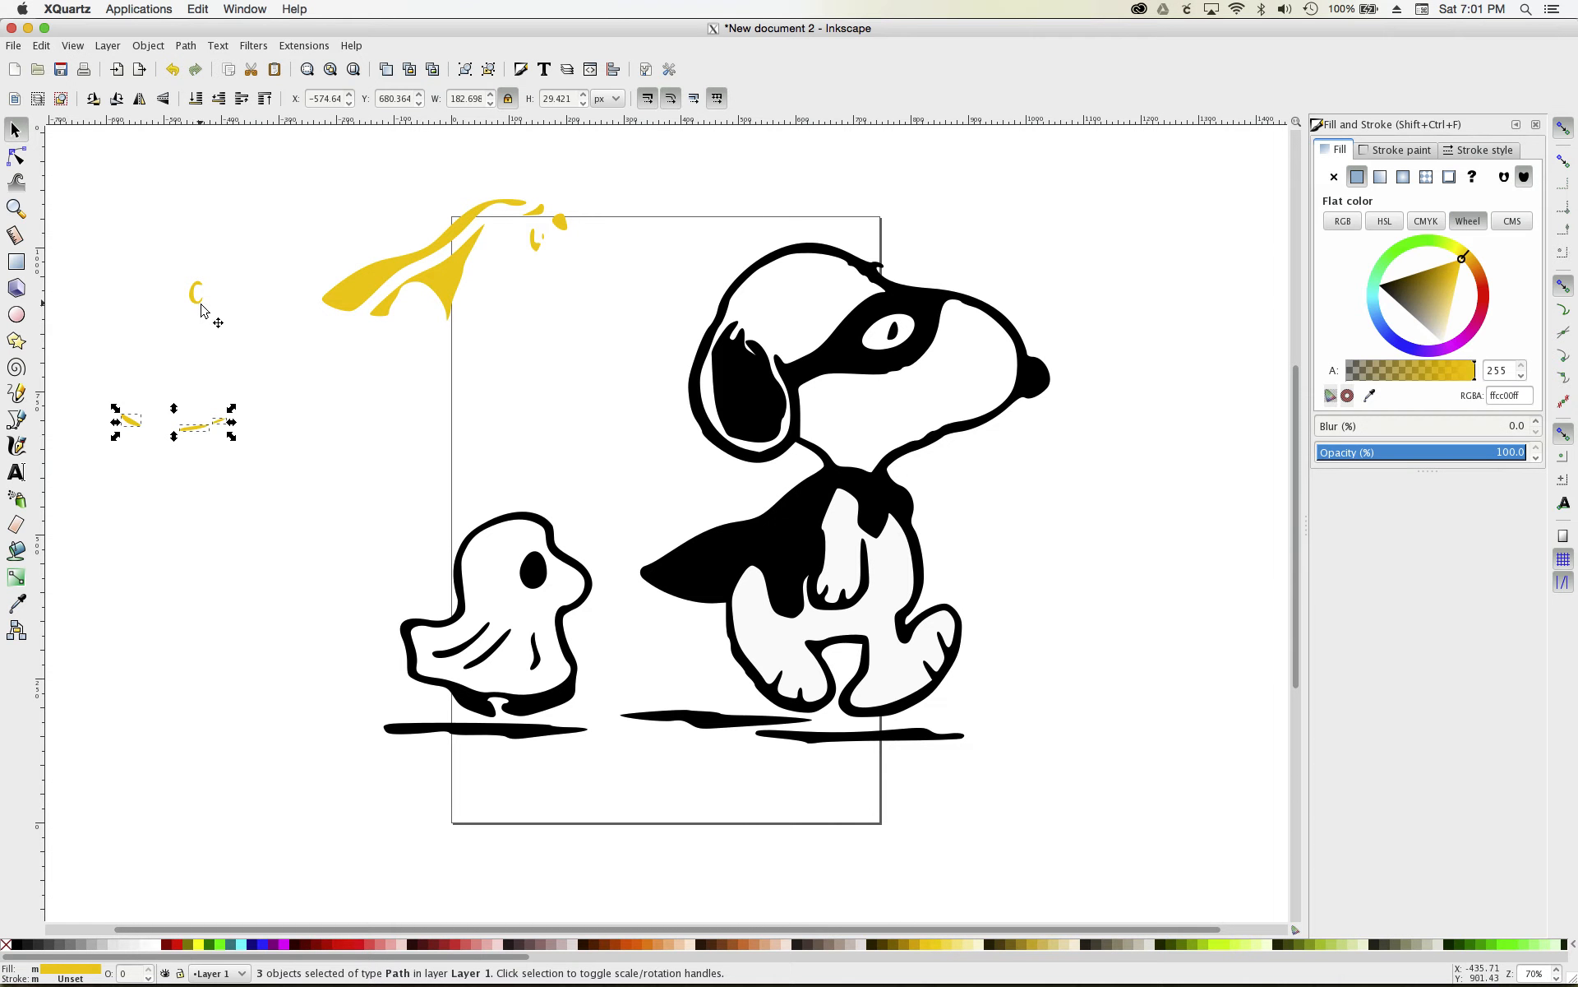
pyautogui.click(64, 244)
pyautogui.moveTo(63, 244); pyautogui.dragTo(275, 460)
pyautogui.click(185, 46)
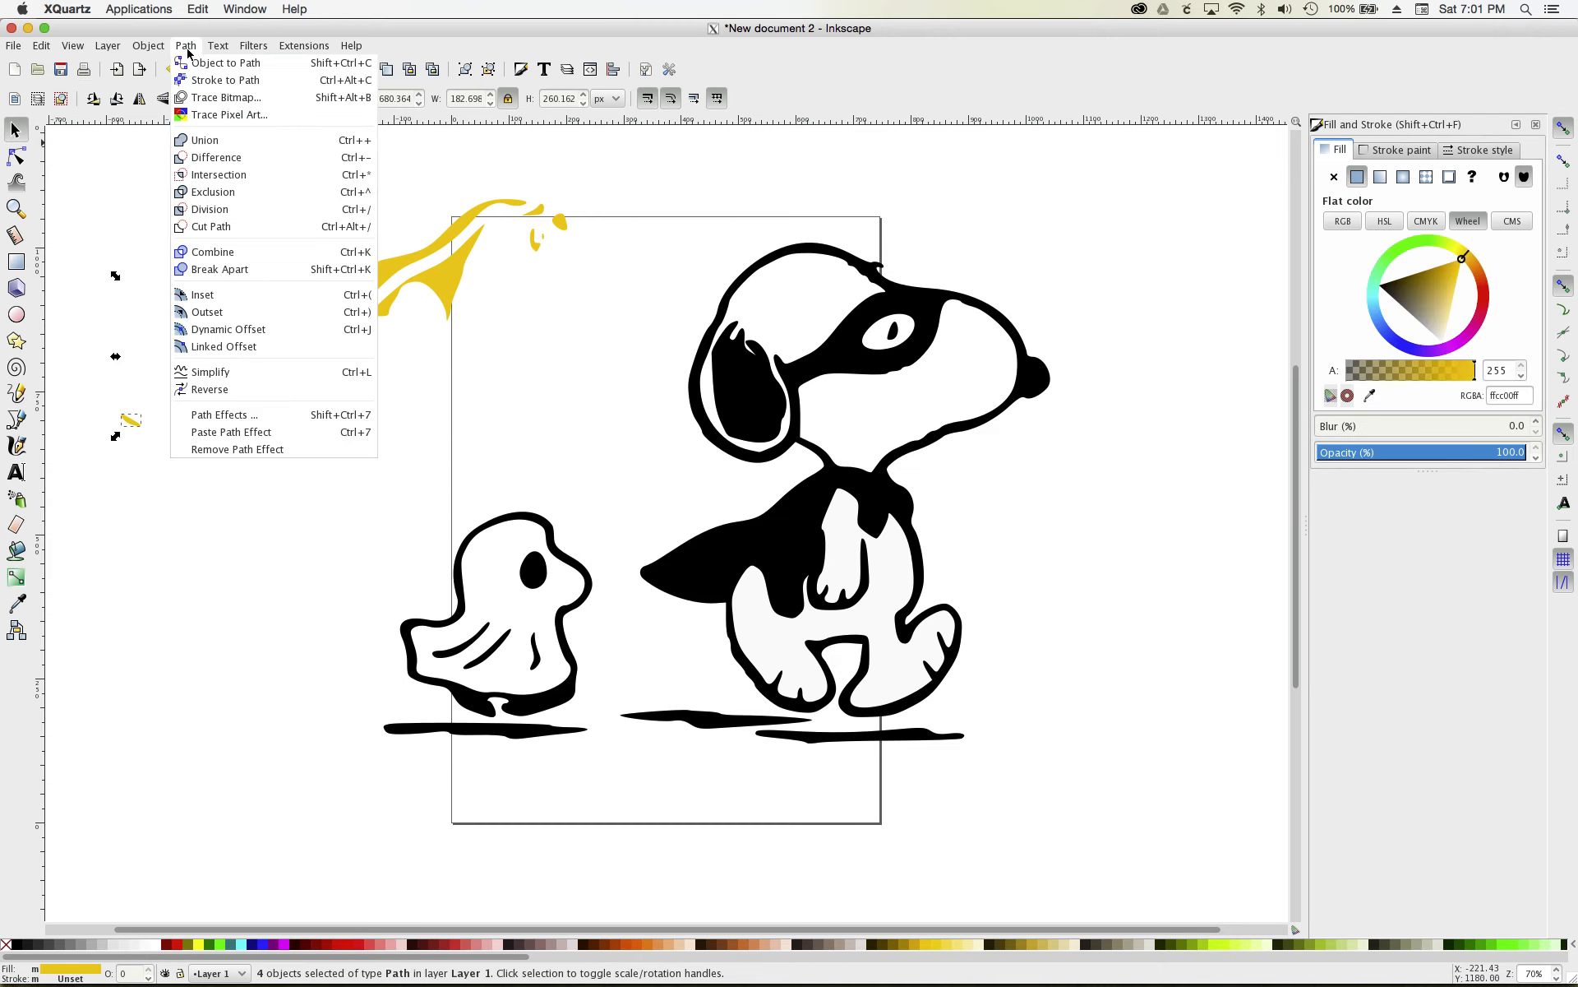
pyautogui.click(206, 141)
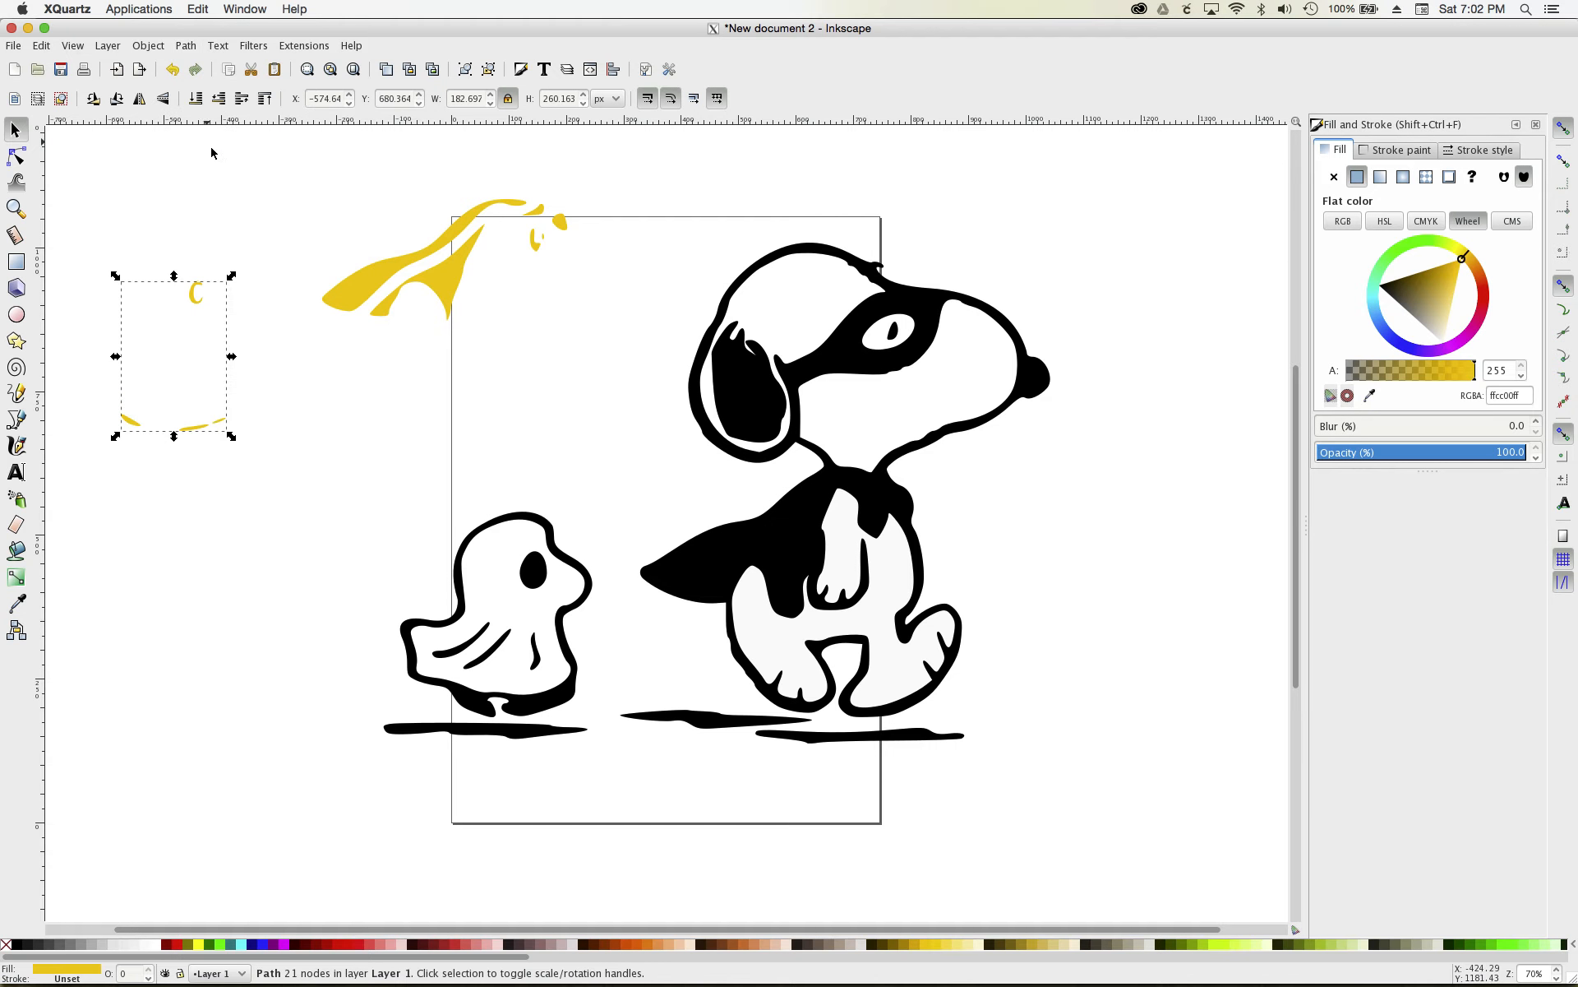
# - Reposition the merged yellow eye-and-feet path and the merged cape path close together above the artwork
pyautogui.click(292, 269)
pyautogui.moveTo(216, 435); pyautogui.dragTo(247, 347)
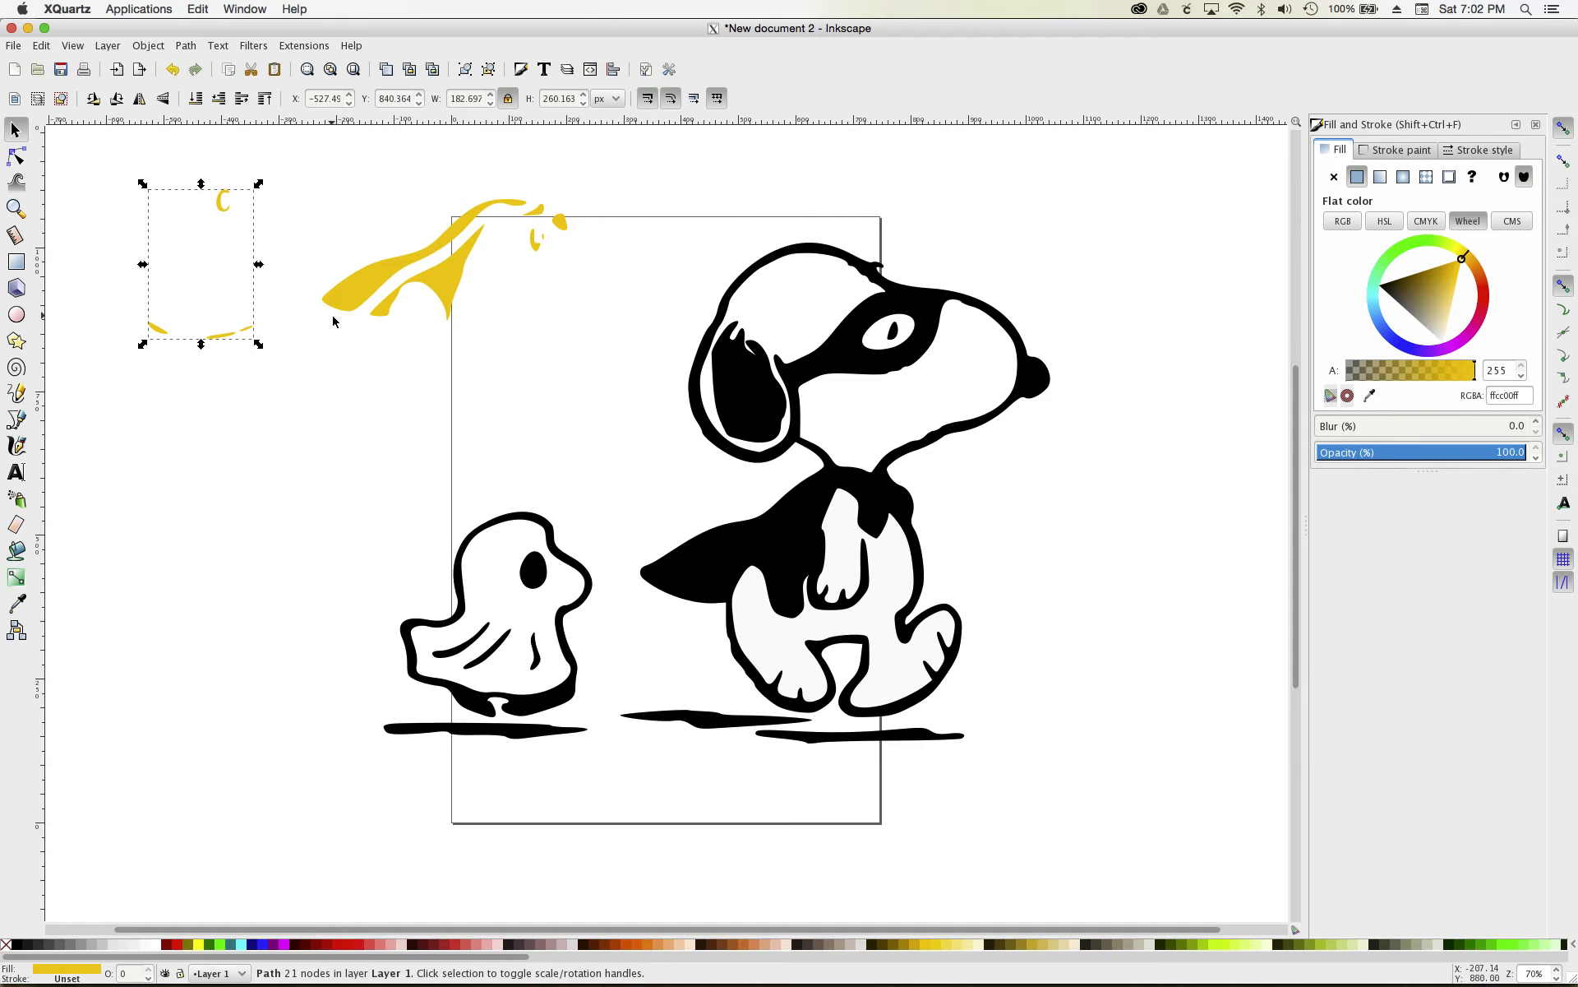
pyautogui.moveTo(347, 295); pyautogui.dragTo(244, 318)
pyautogui.click(241, 328)
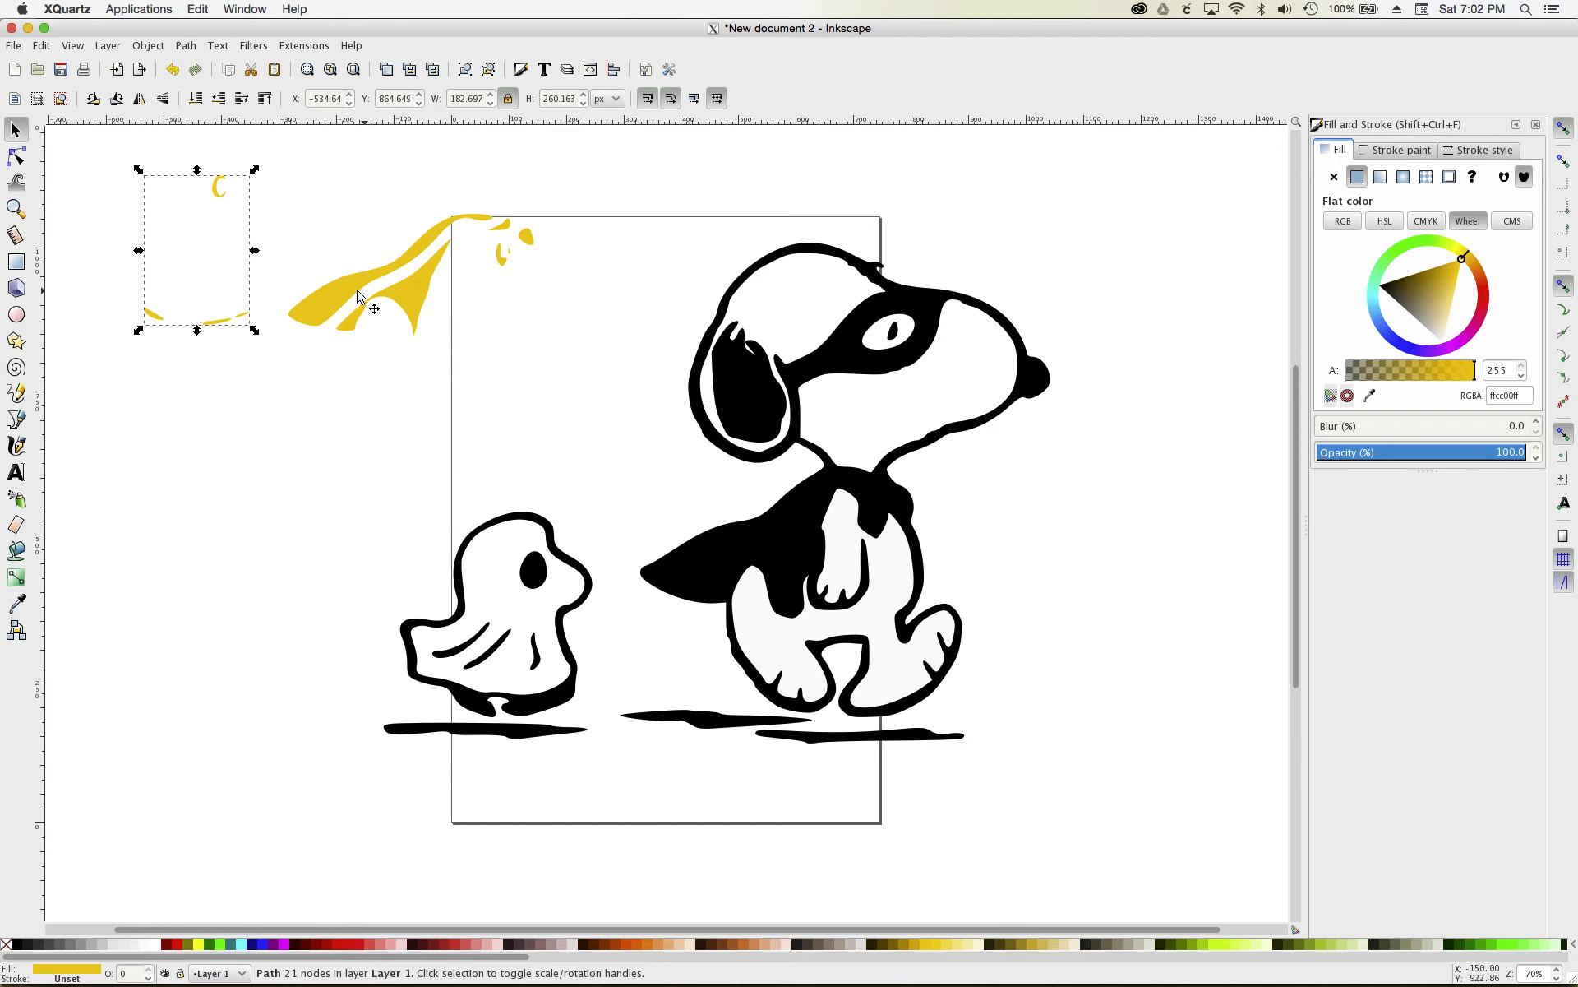
pyautogui.click(334, 284)
pyautogui.moveTo(327, 285); pyautogui.dragTo(321, 273)
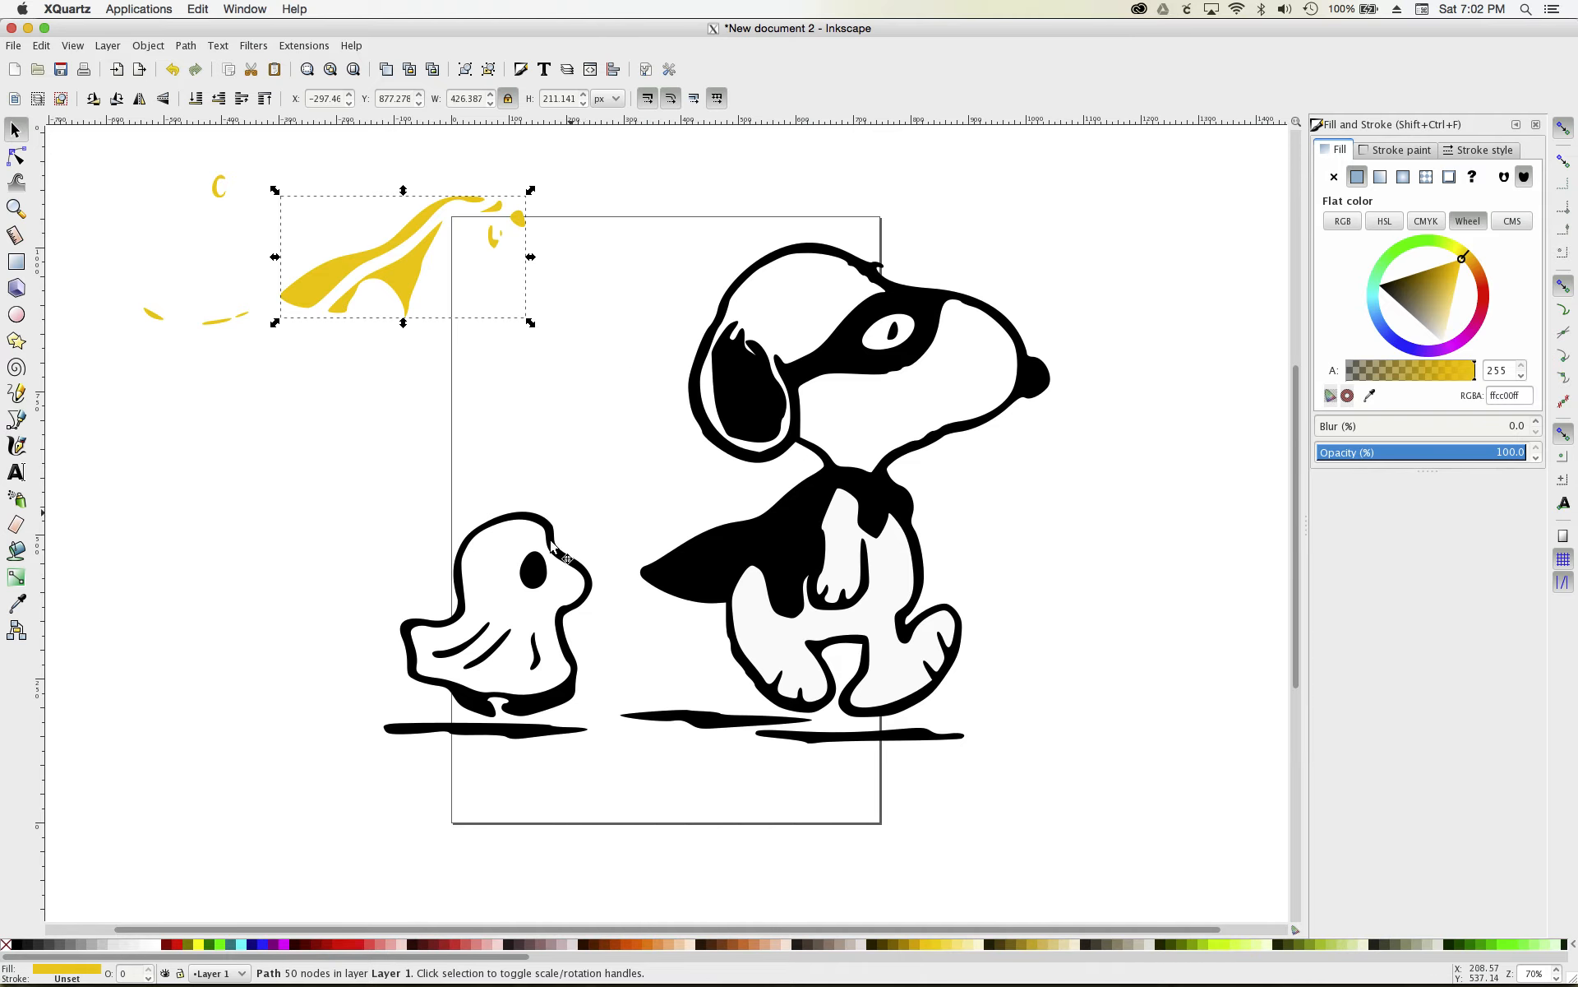
# - Select the white ghost body and Snoopy's white body, face, eye and head shapes, and fill them with 10% Gray
pyautogui.click(513, 555)
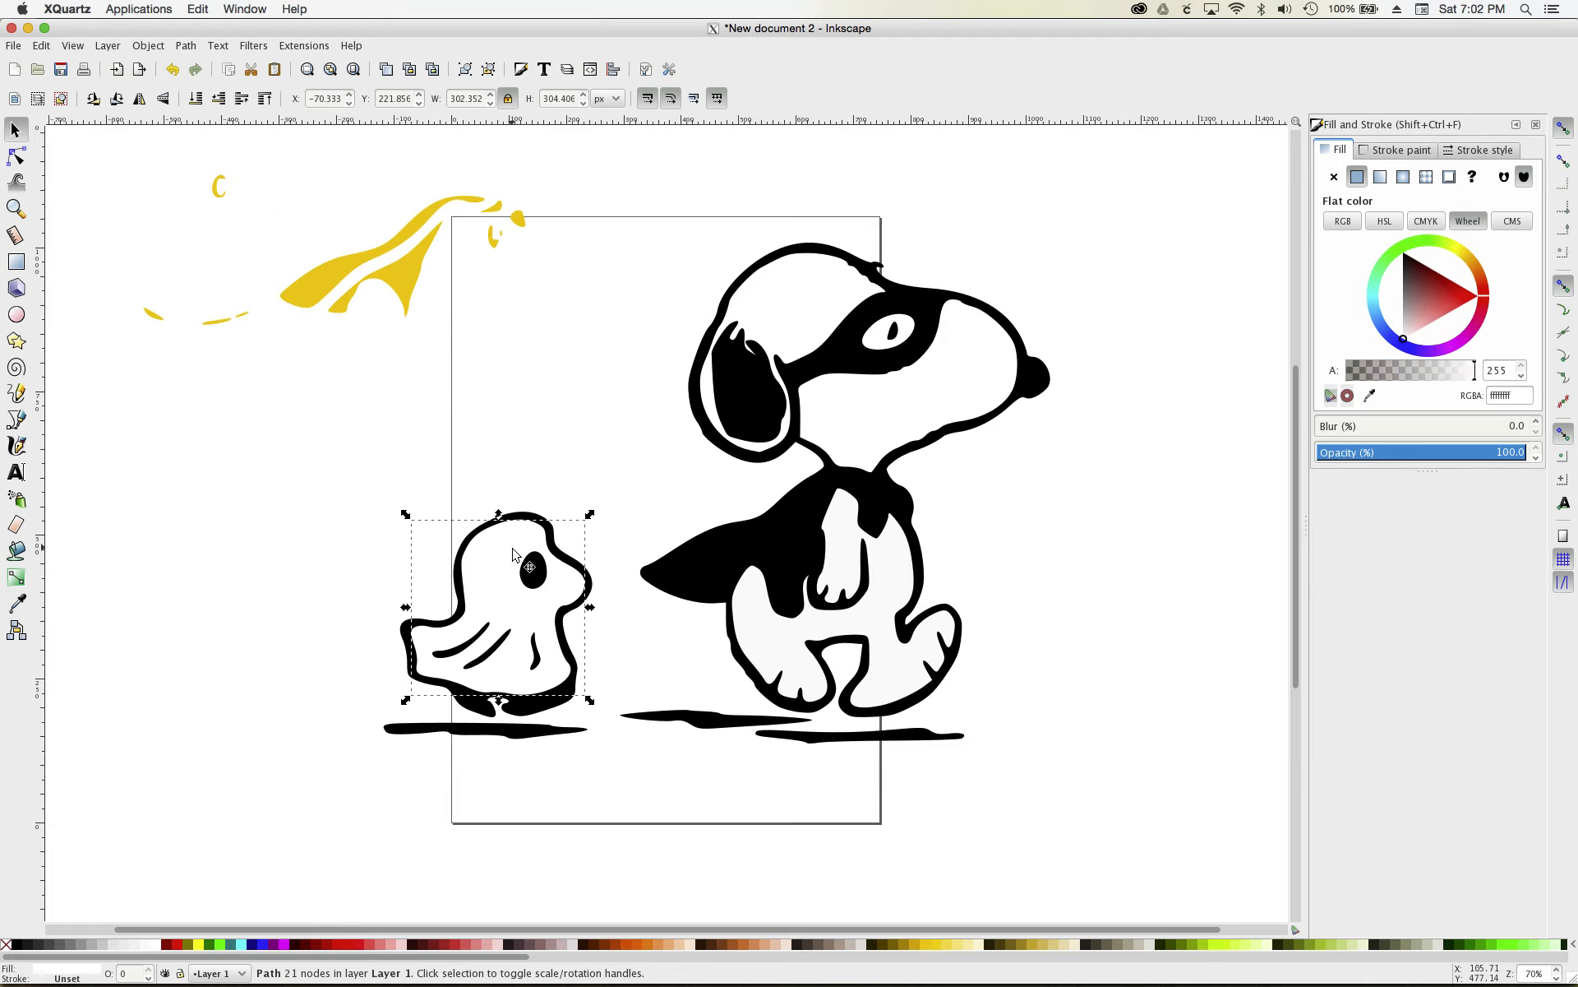
pyautogui.keyDown('shift'); pyautogui.click(770, 640); pyautogui.keyUp('shift')
pyautogui.keyDown('shift'); pyautogui.click(863, 413); pyautogui.keyUp('shift')
pyautogui.keyDown('shift'); pyautogui.click(875, 341); pyautogui.keyUp('shift')
pyautogui.keyDown('shift'); pyautogui.click(773, 329); pyautogui.keyUp('shift')
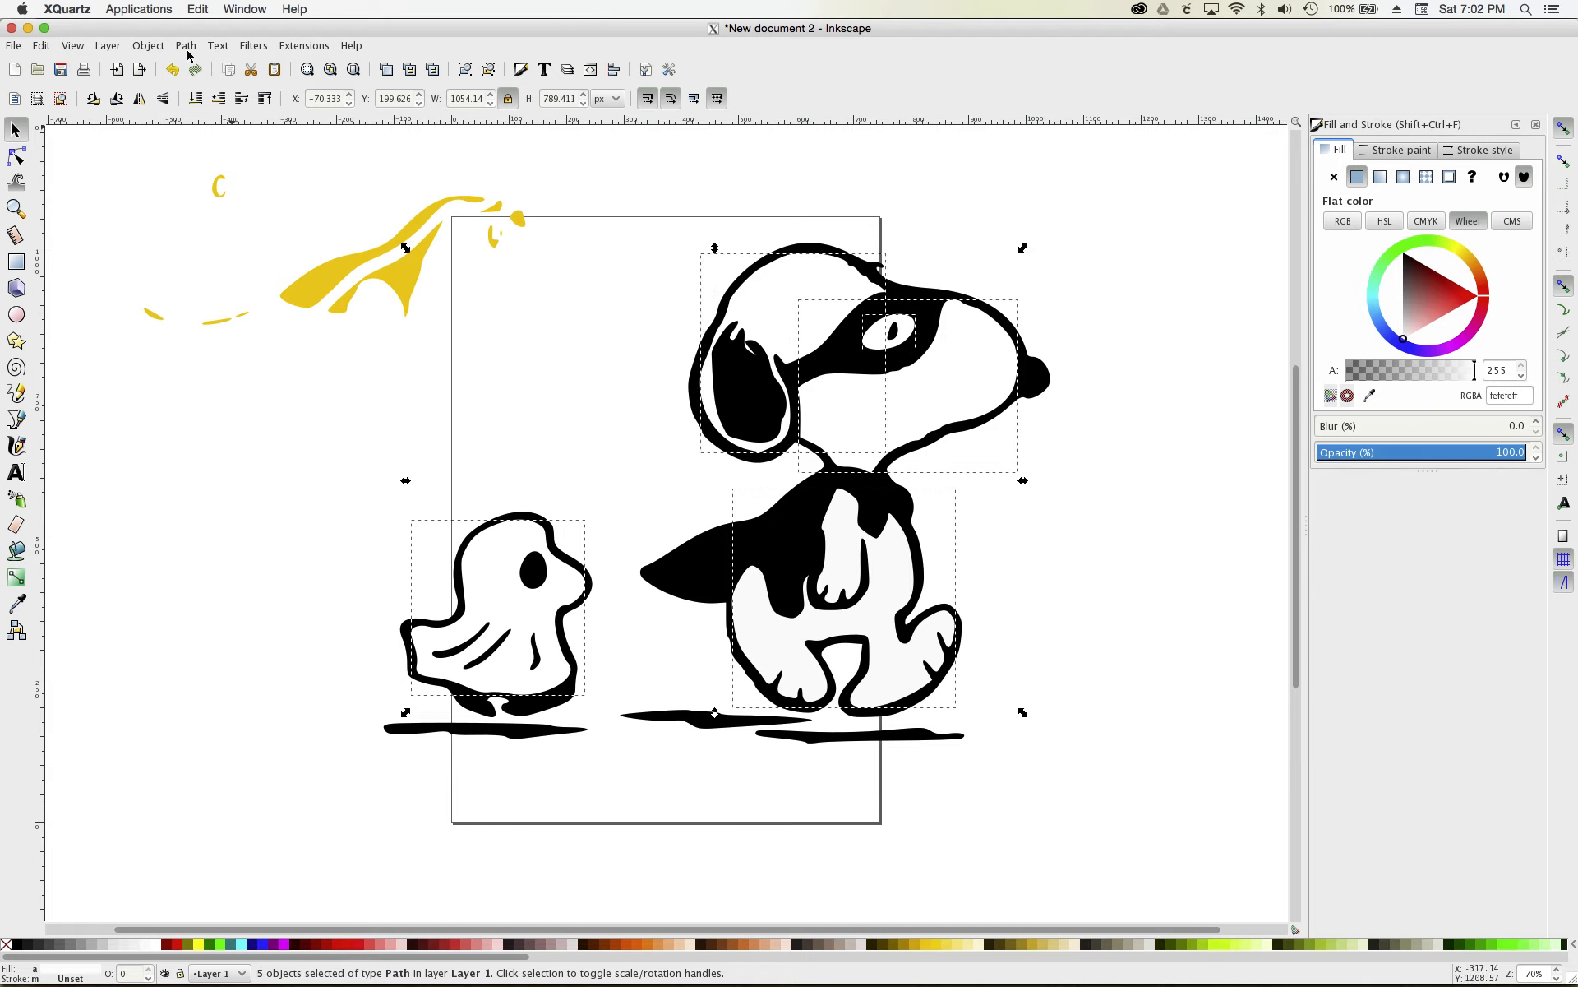
pyautogui.click(119, 946)
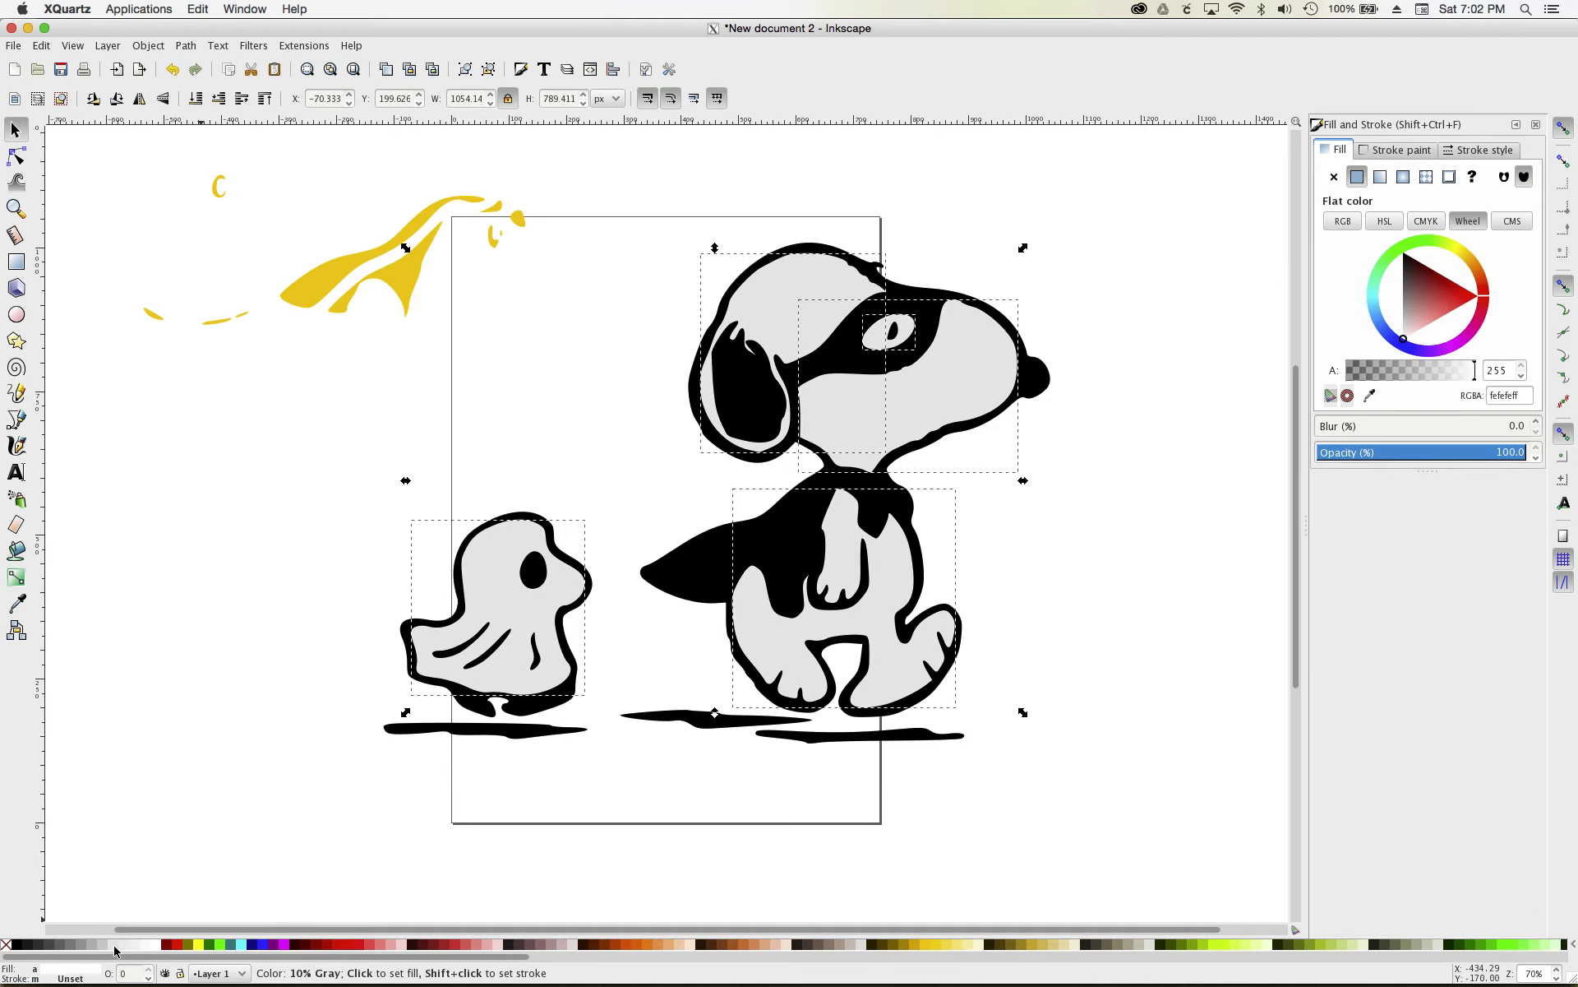
# - Move the gray shapes off the black silhouettes to inspect the layers beneath, put them back in place, and clear the selection
pyautogui.moveTo(888, 402); pyautogui.dragTo(505, 439)
pyautogui.moveTo(878, 930); pyautogui.dragTo(747, 930)
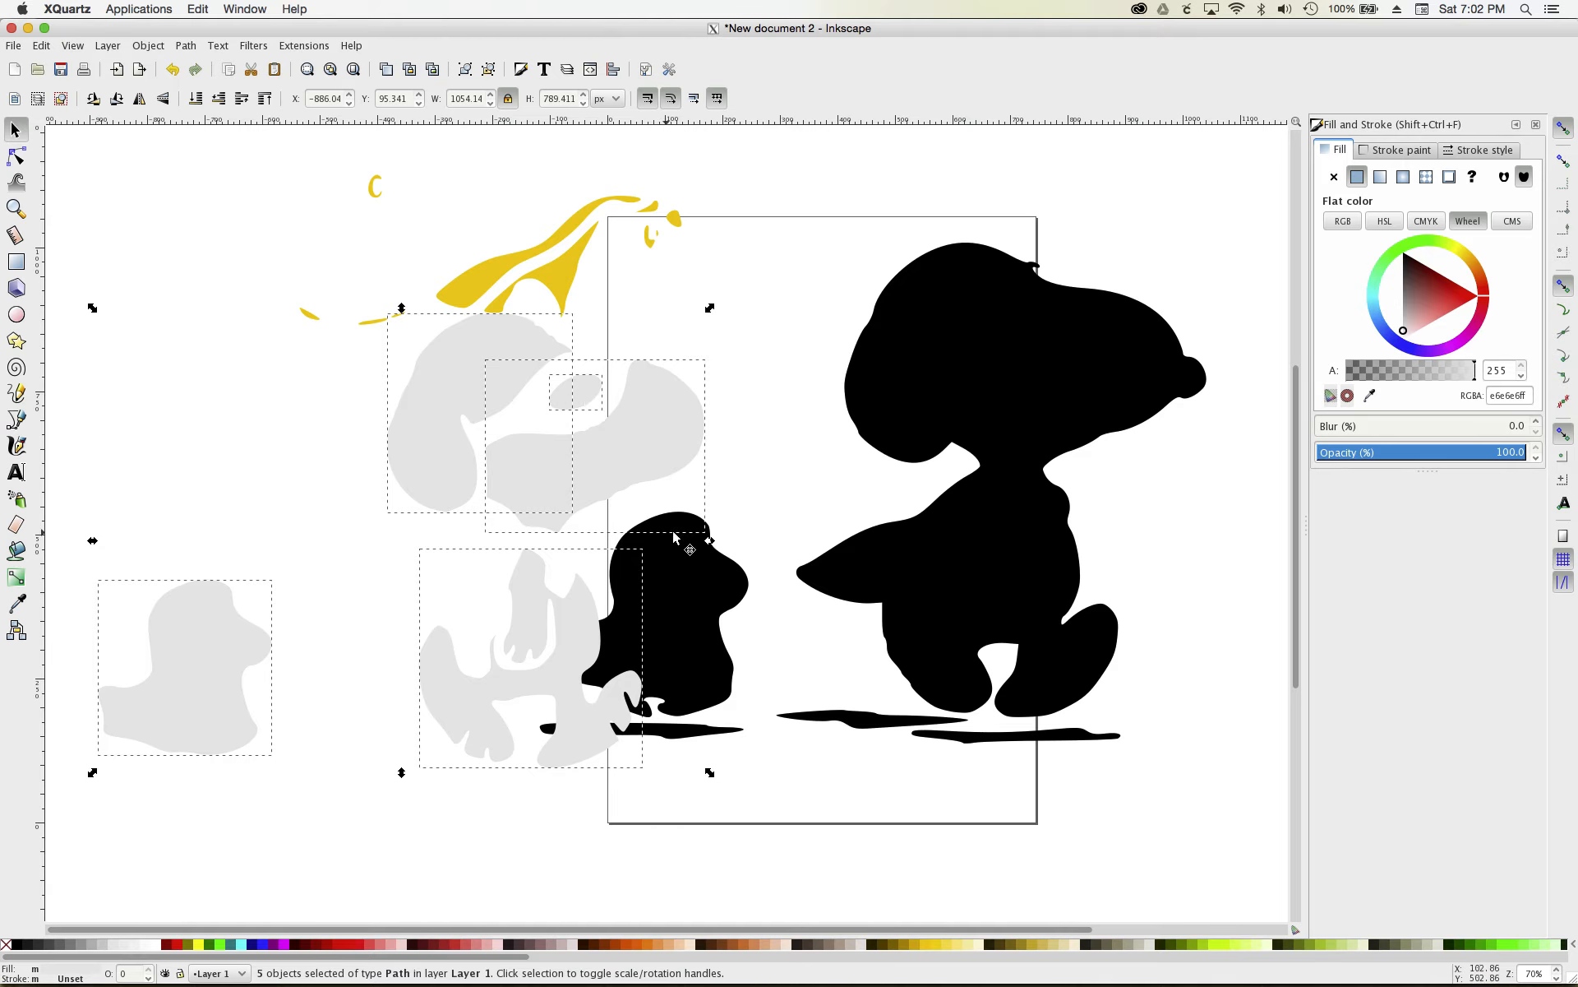
pyautogui.moveTo(137, 718); pyautogui.dragTo(606, 651)
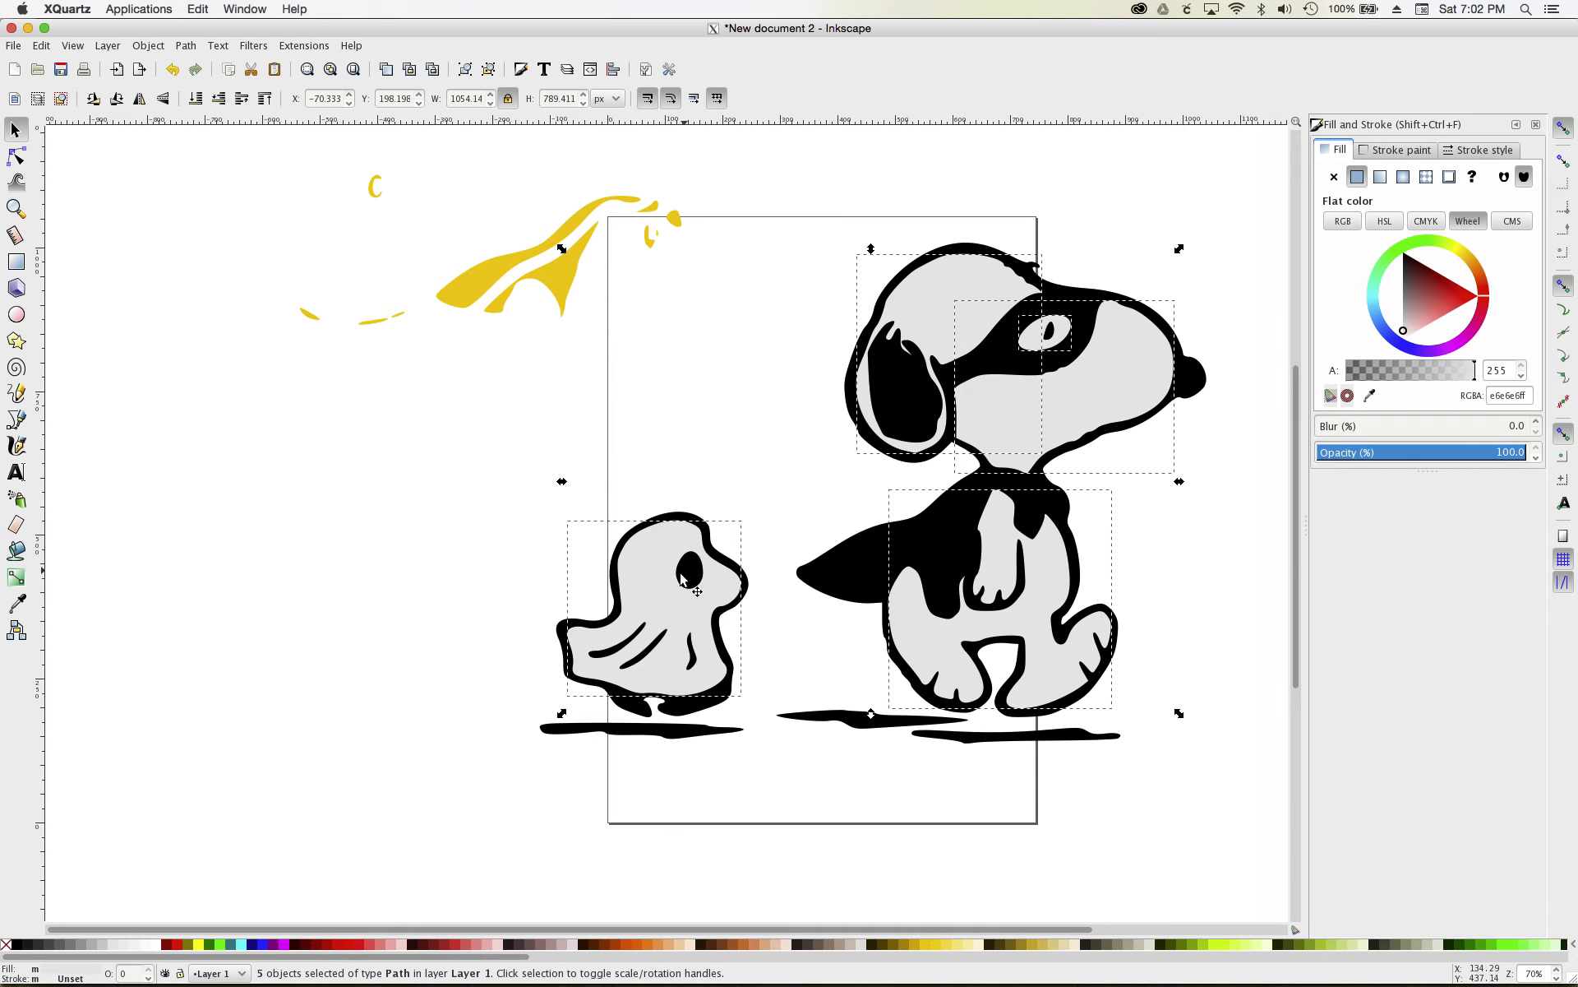
pyautogui.click(783, 492)
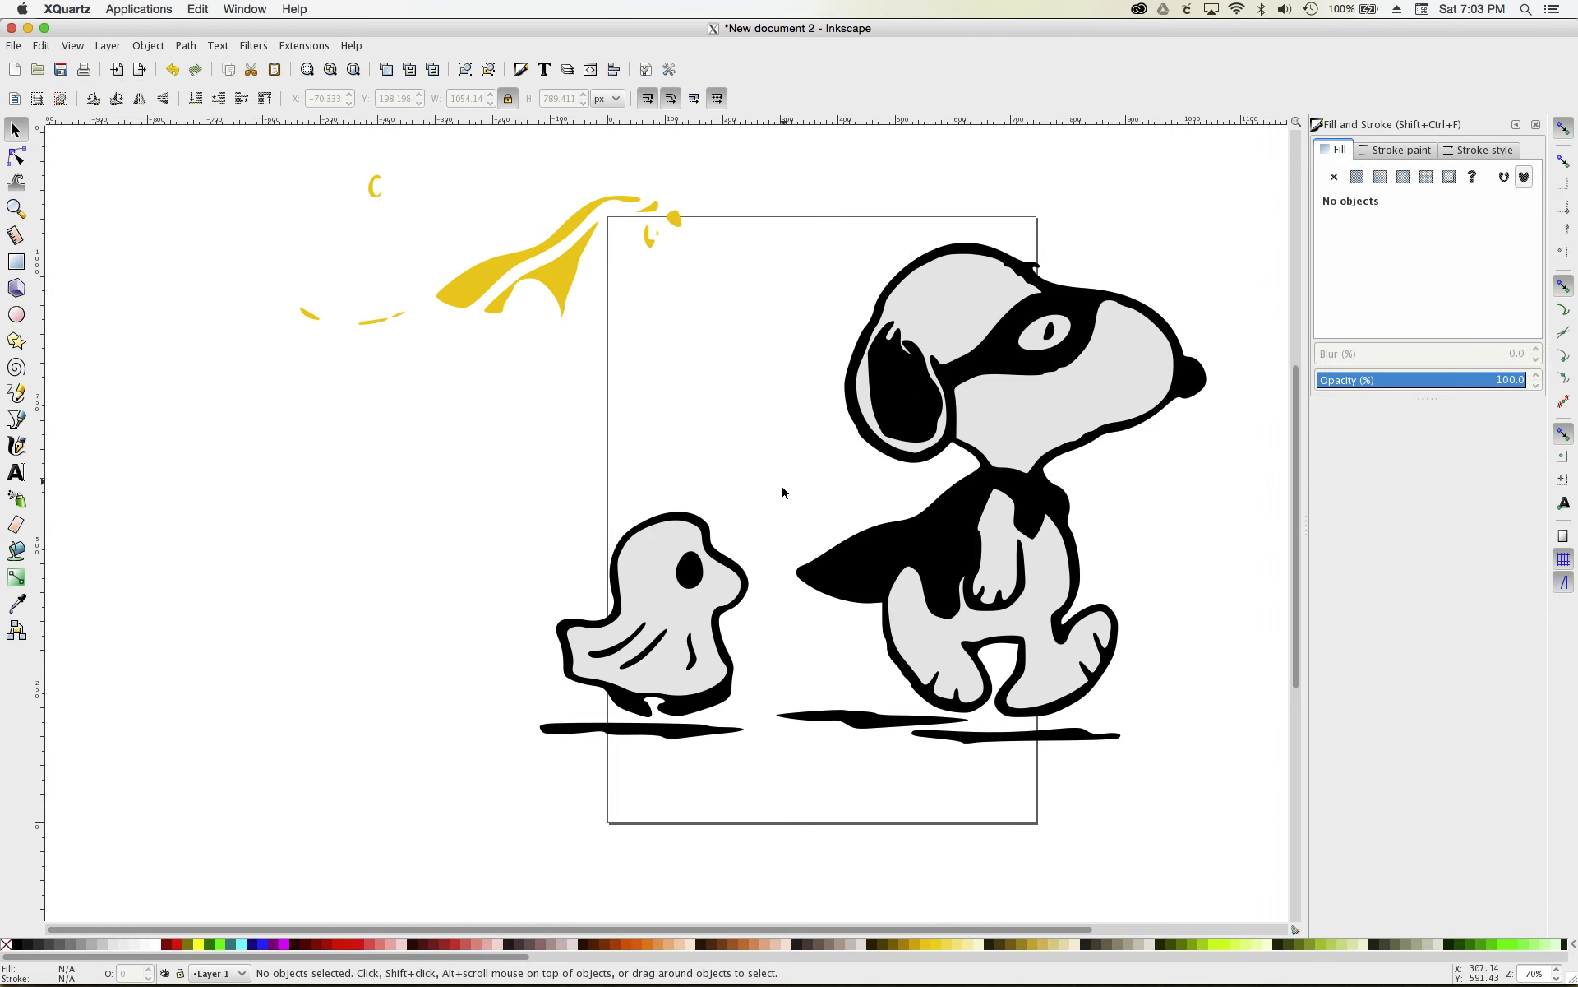
# - Subtract the black eye from the gray ghost body with Difference
pyautogui.click(691, 569)
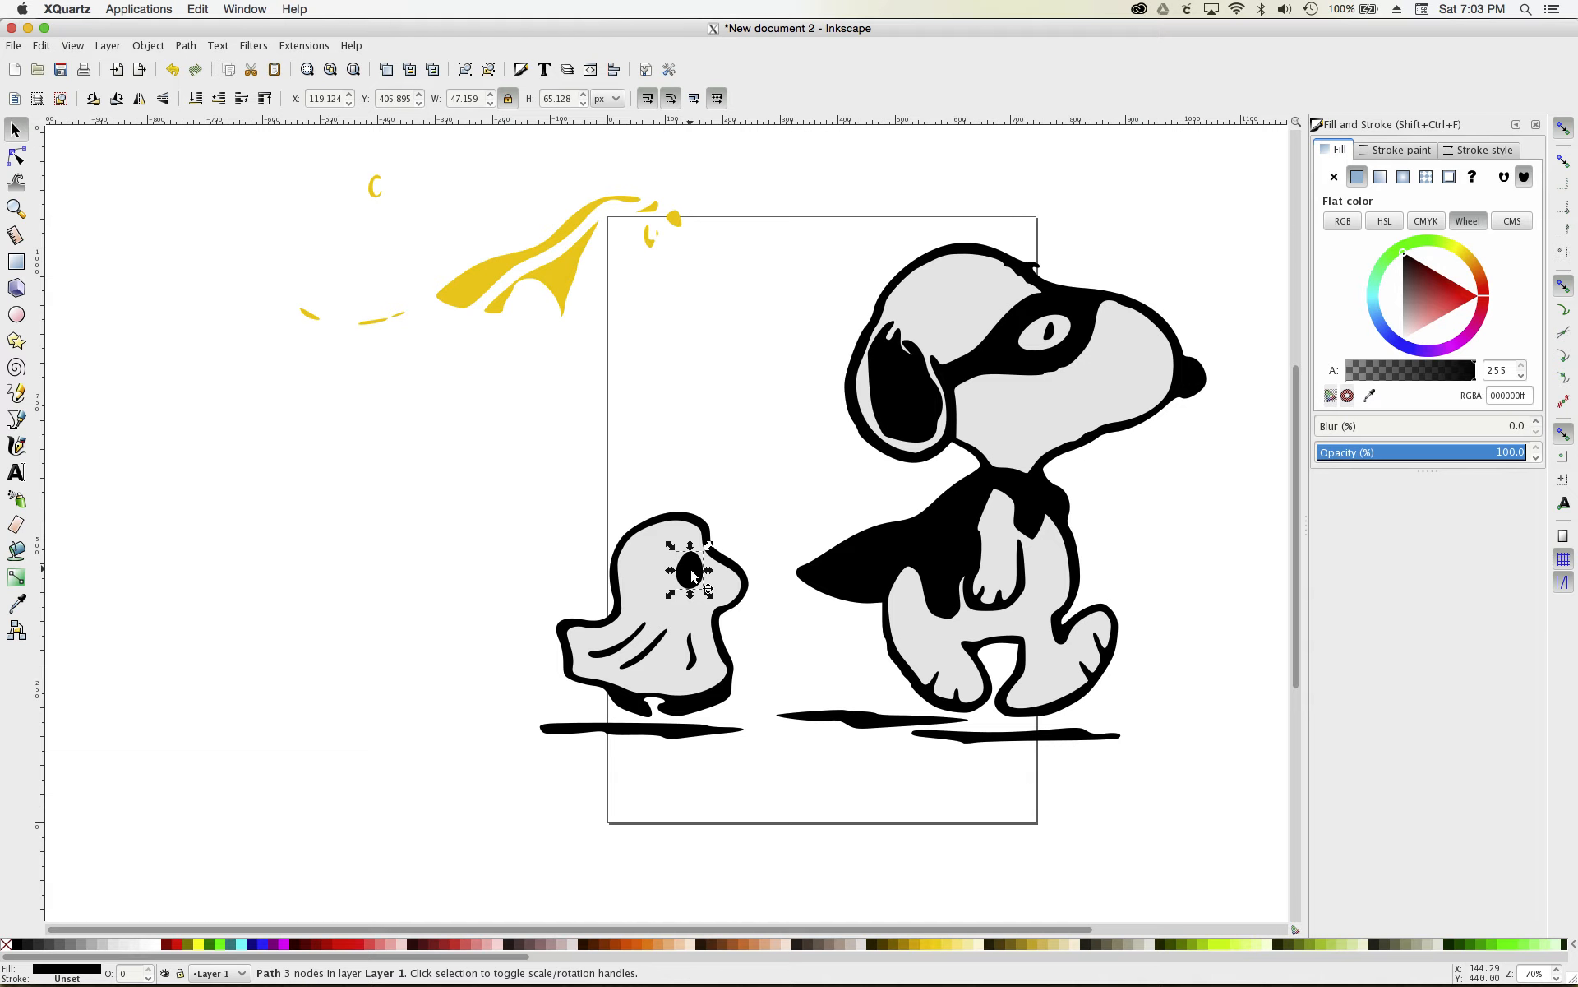
pyautogui.keyDown('shift'); pyautogui.click(651, 573); pyautogui.keyUp('shift')
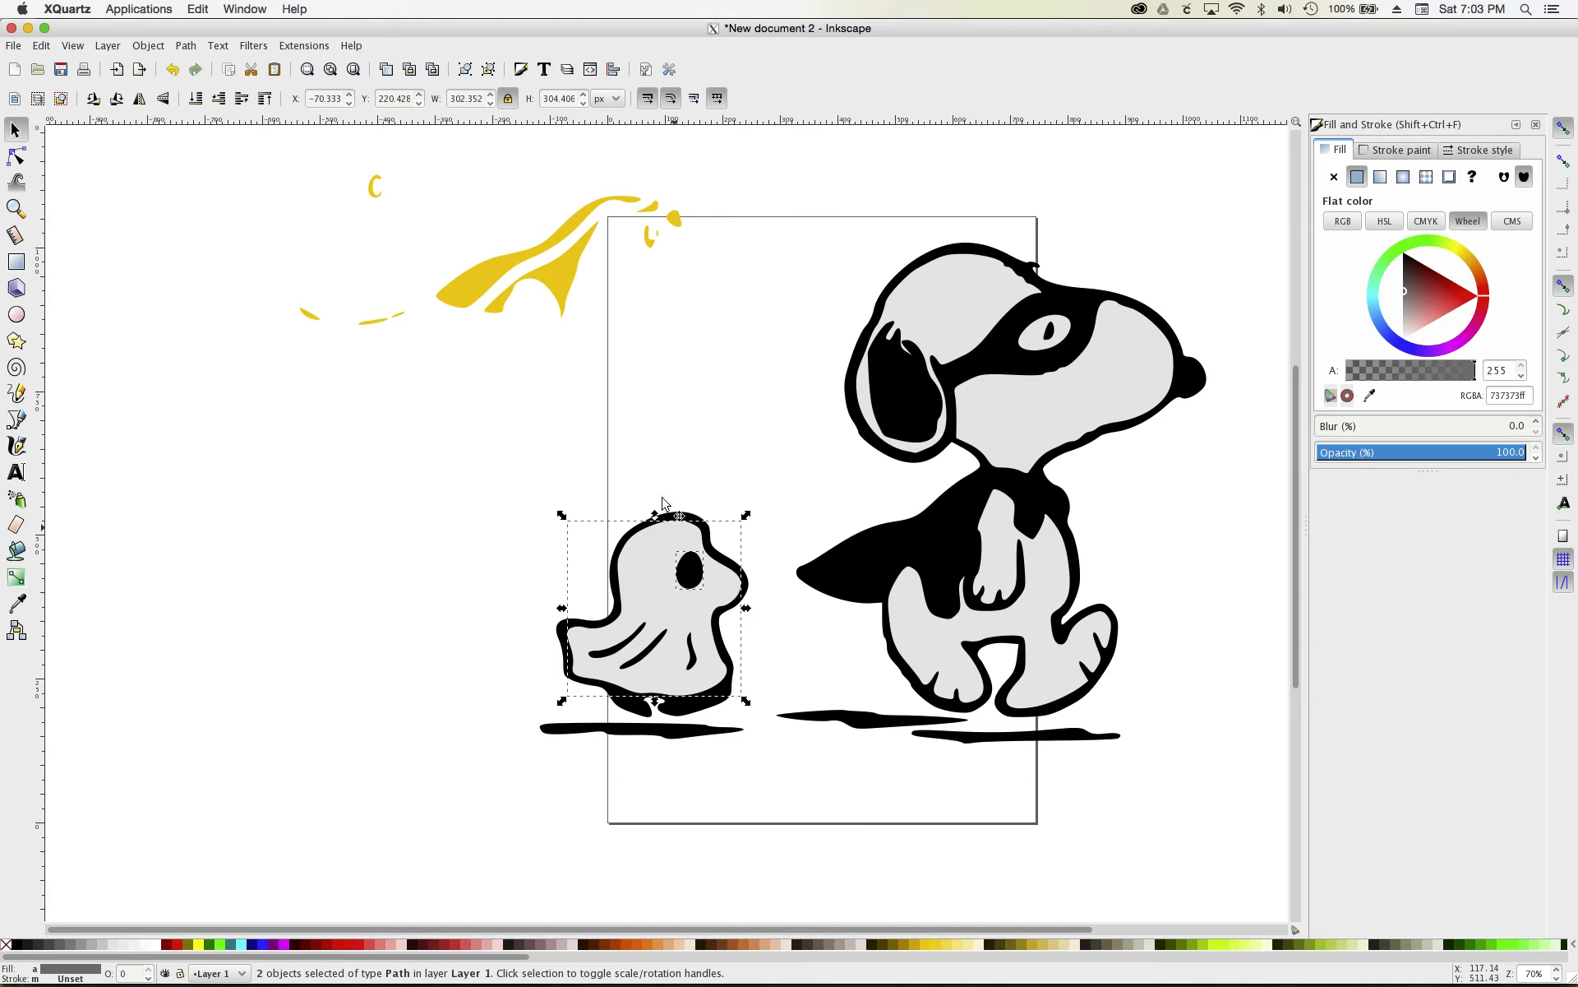
pyautogui.click(184, 46)
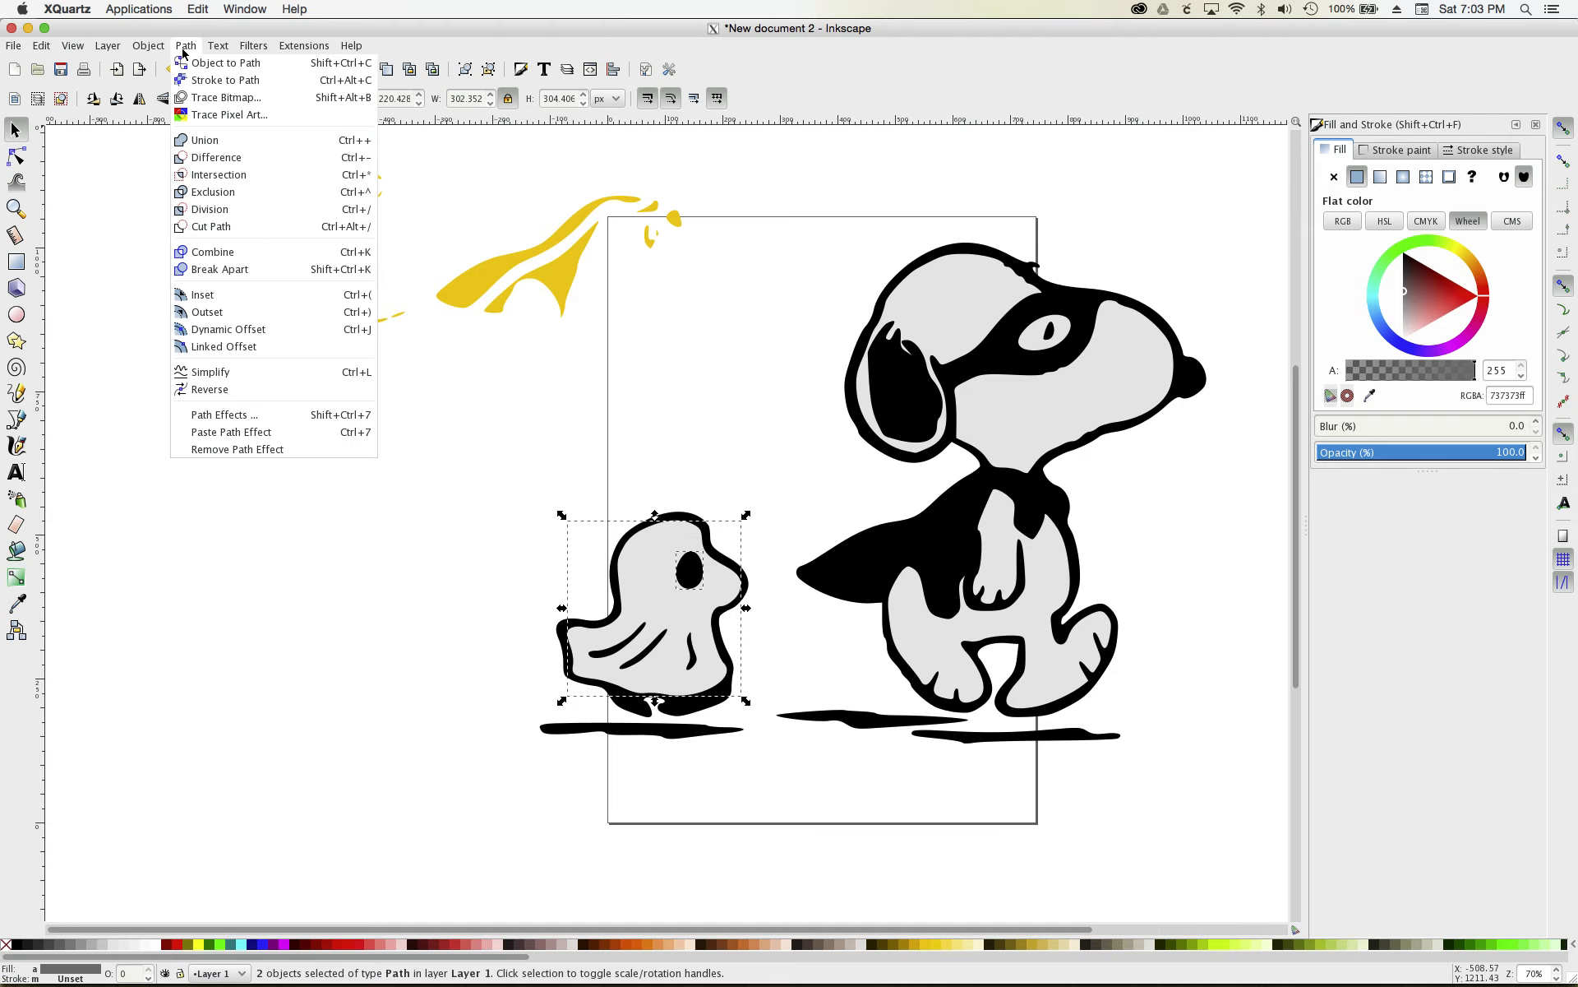
pyautogui.click(218, 162)
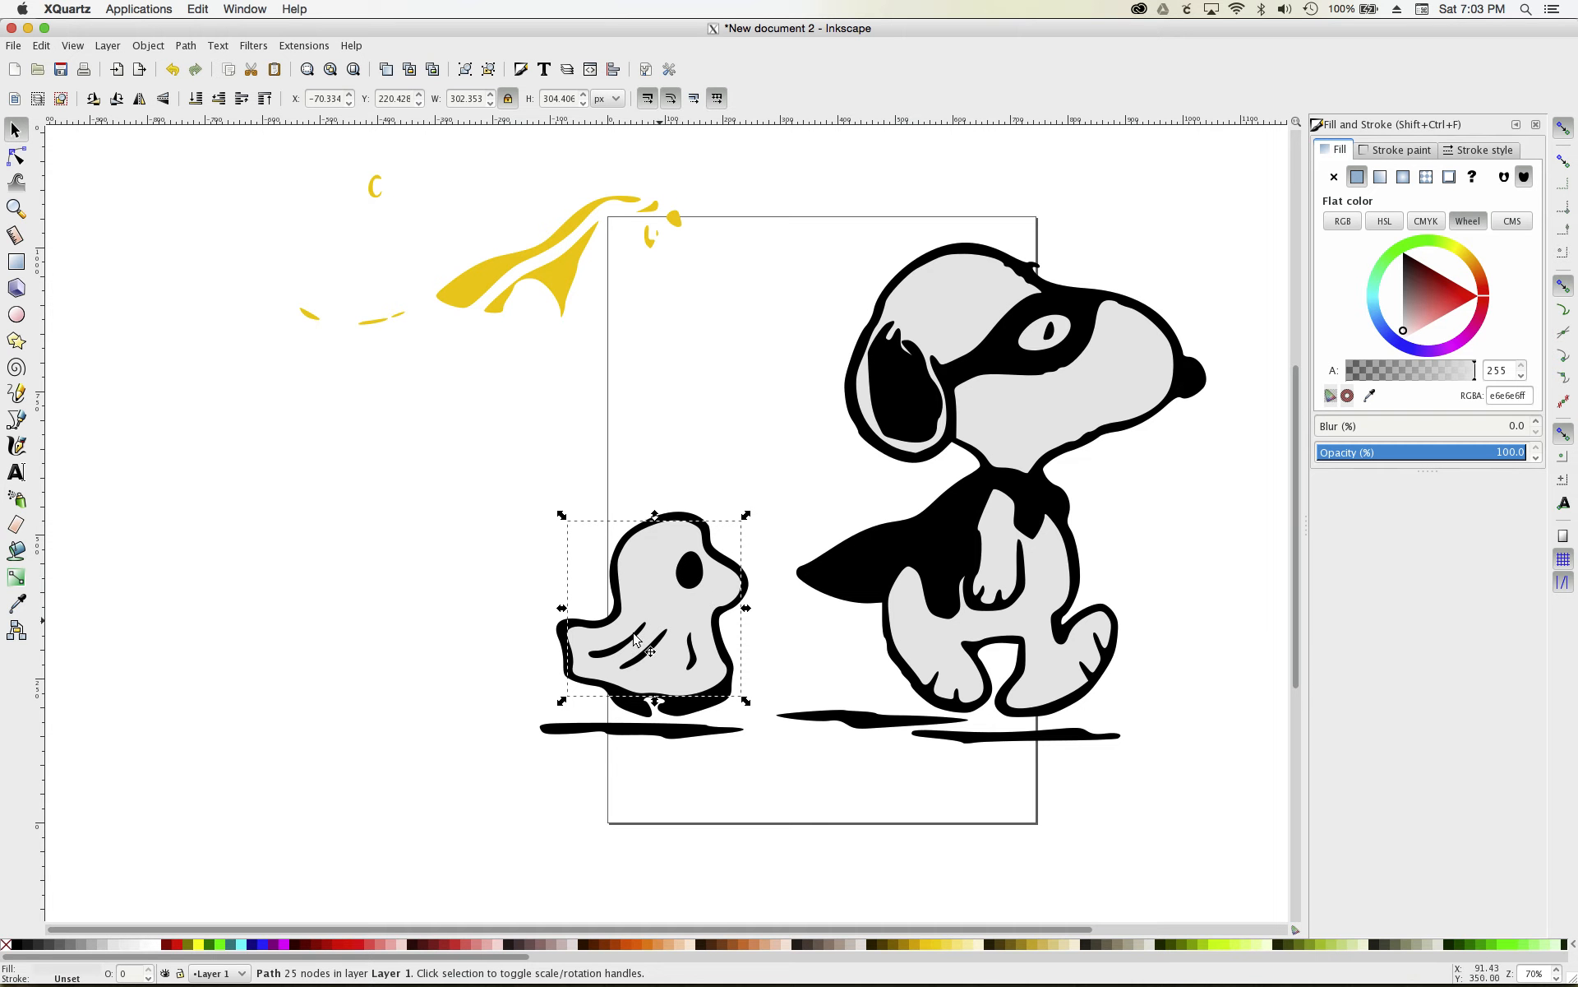
# - Cut the two long black fold lines out of the gray ghost body, one after the other, with Difference
pyautogui.click(629, 660)
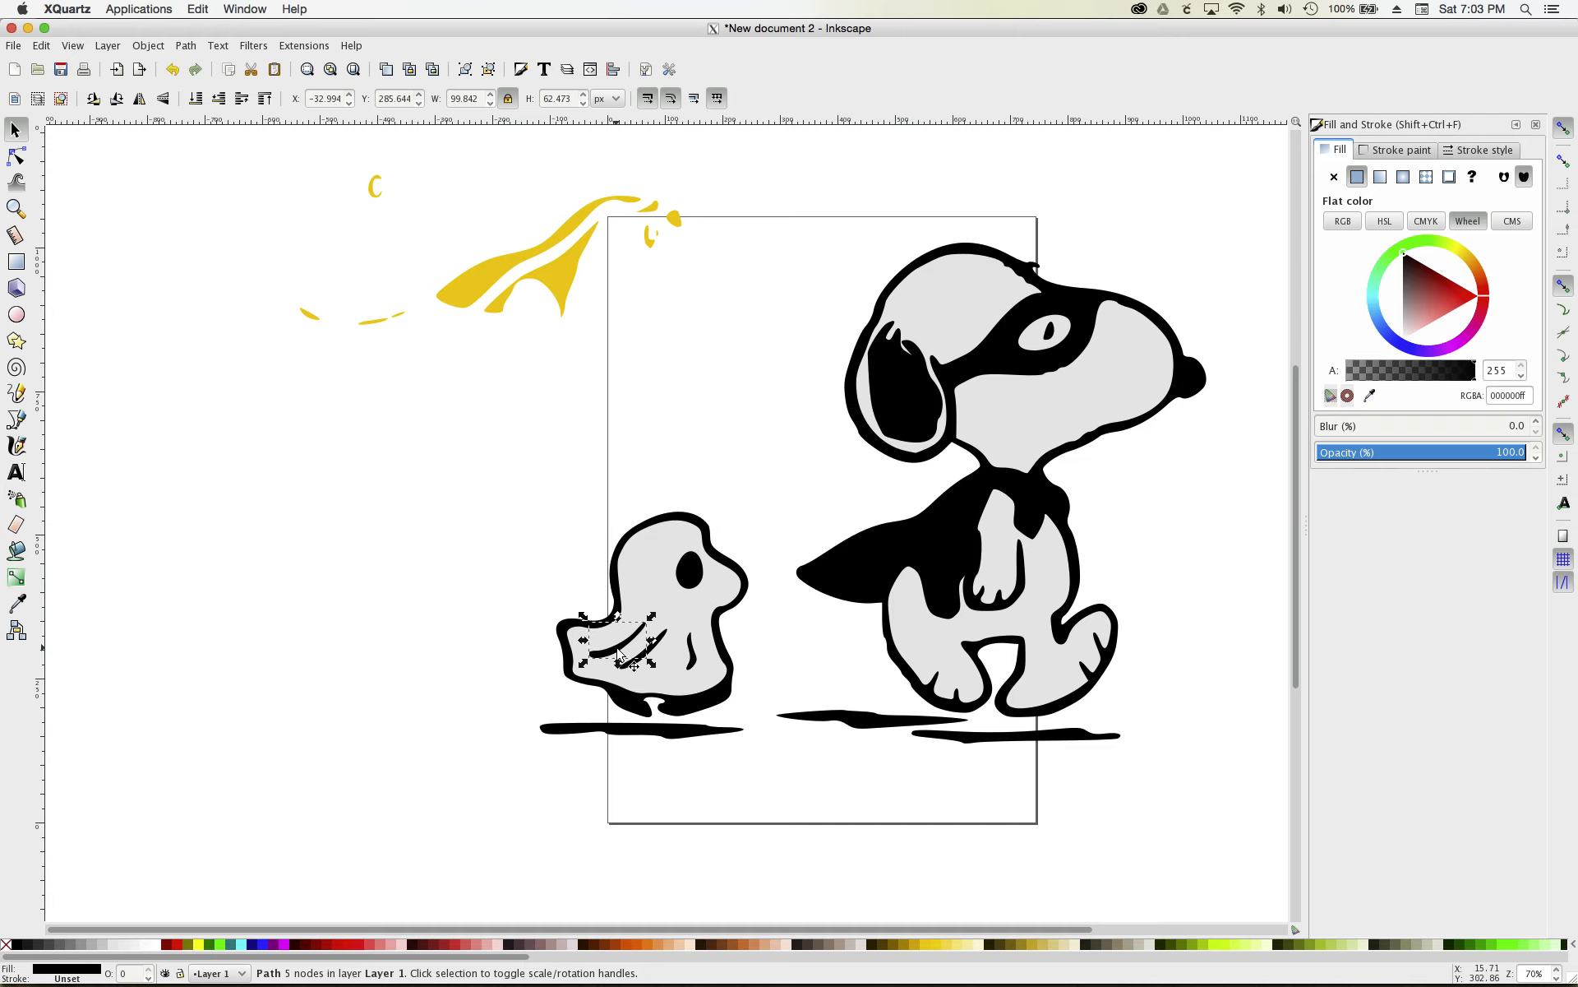
pyautogui.keyDown('shift'); pyautogui.click(654, 592); pyautogui.keyUp('shift')
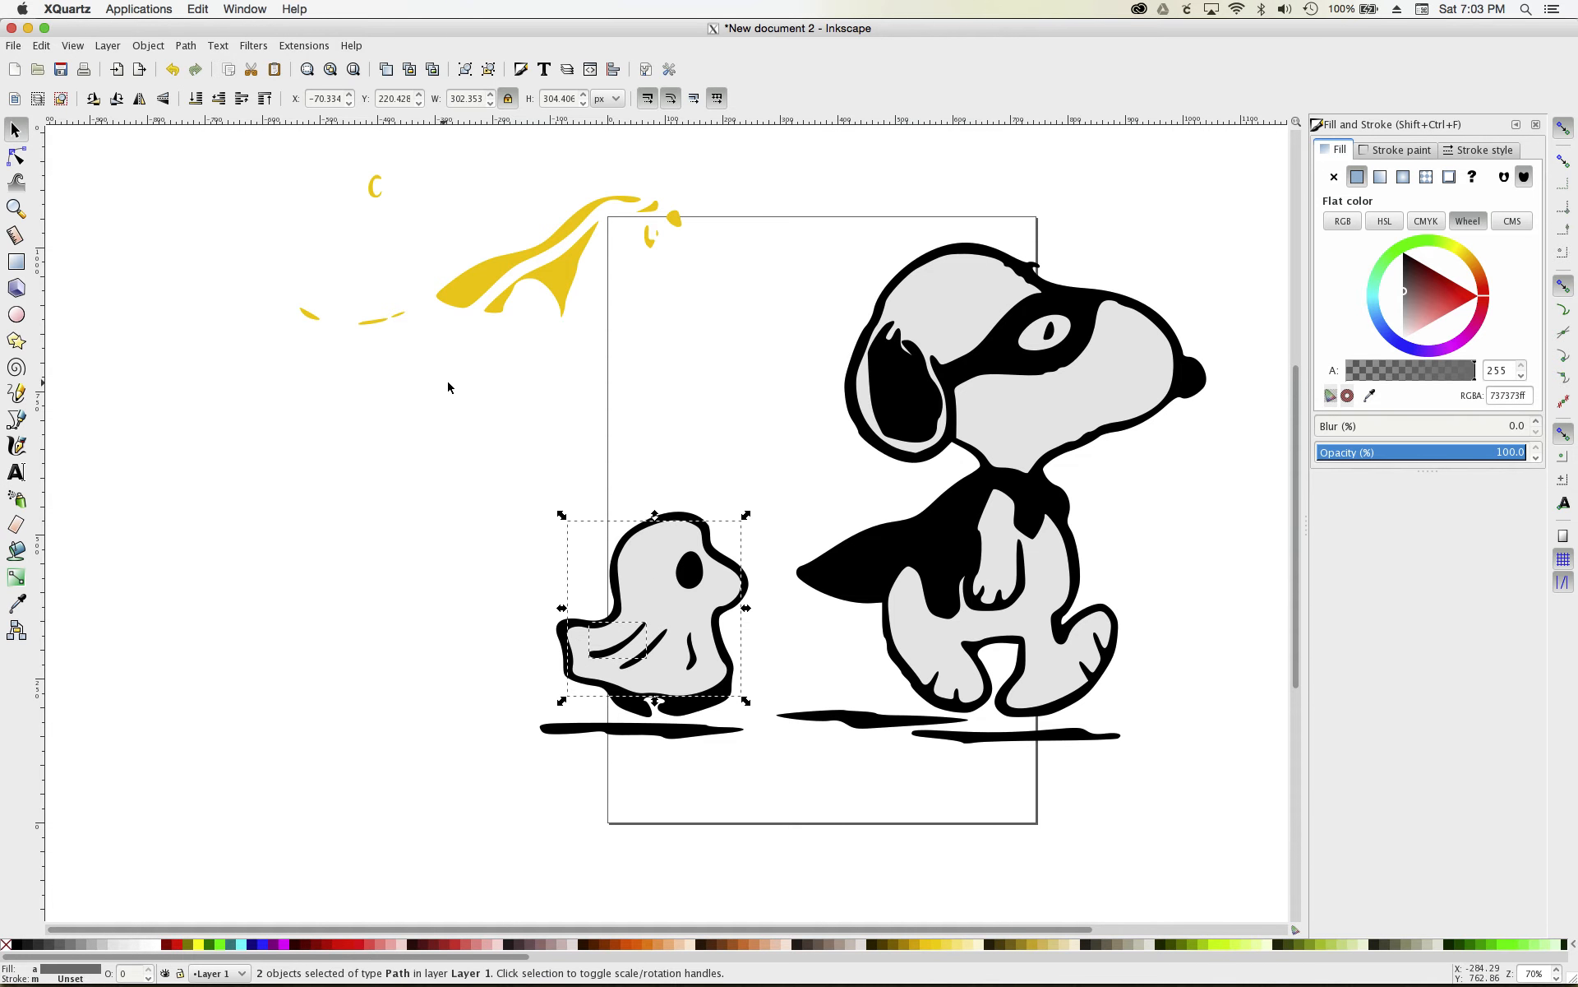
pyautogui.click(186, 46)
pyautogui.click(204, 157)
pyautogui.click(658, 668)
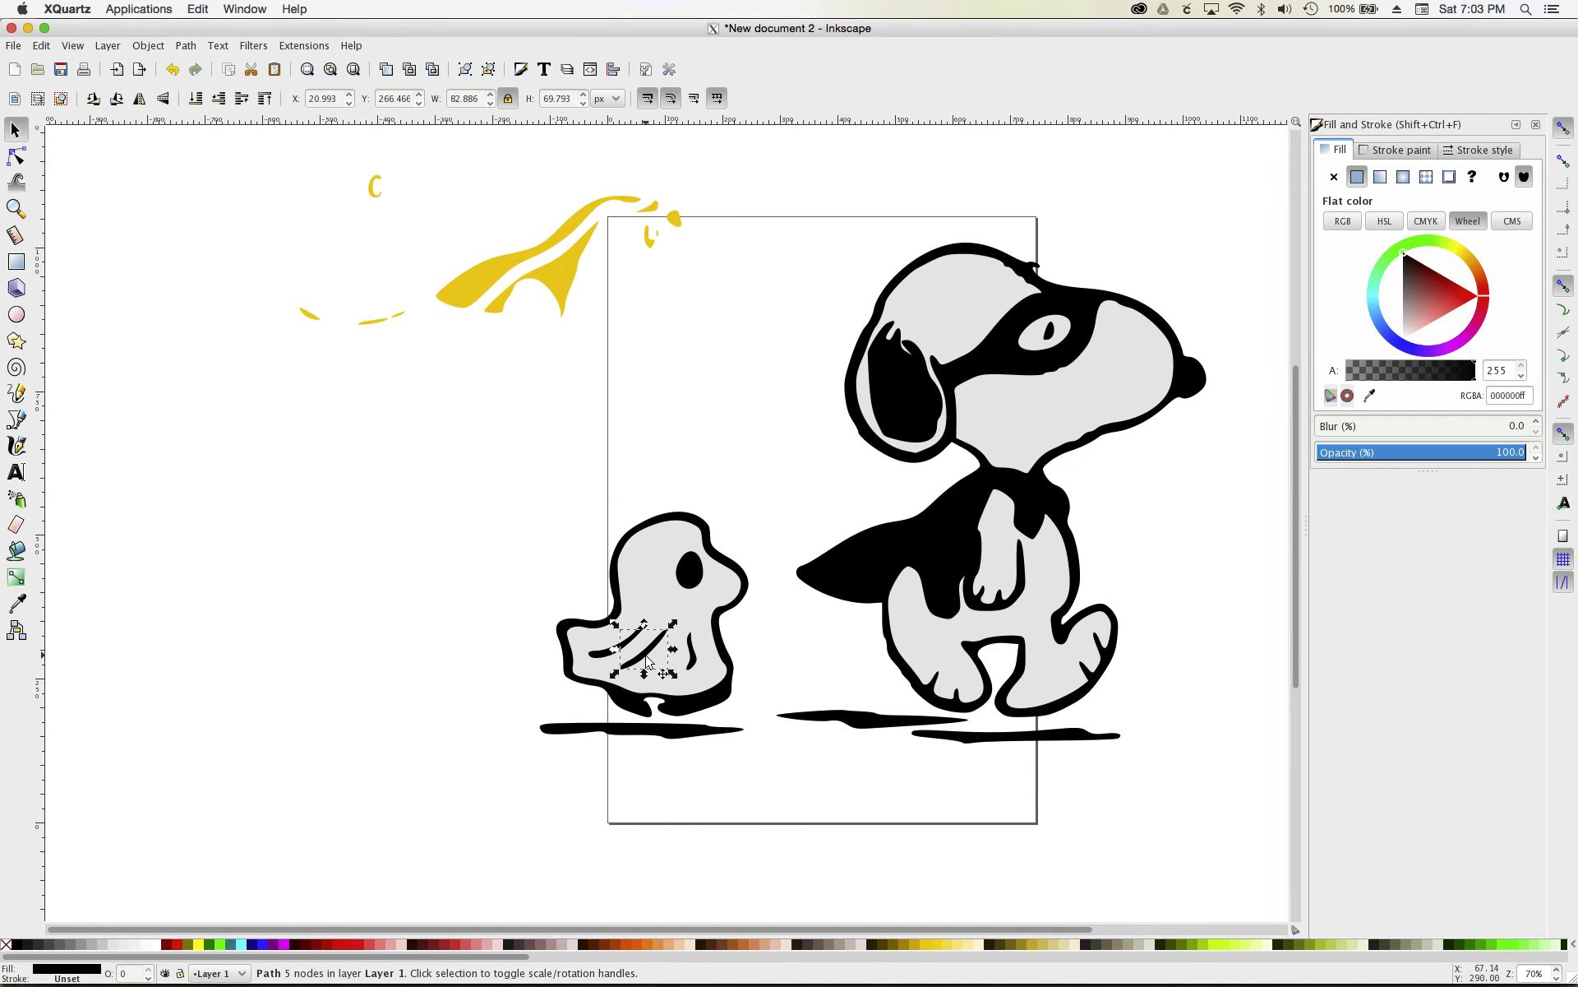
pyautogui.keyDown('shift'); pyautogui.click(664, 598); pyautogui.keyUp('shift')
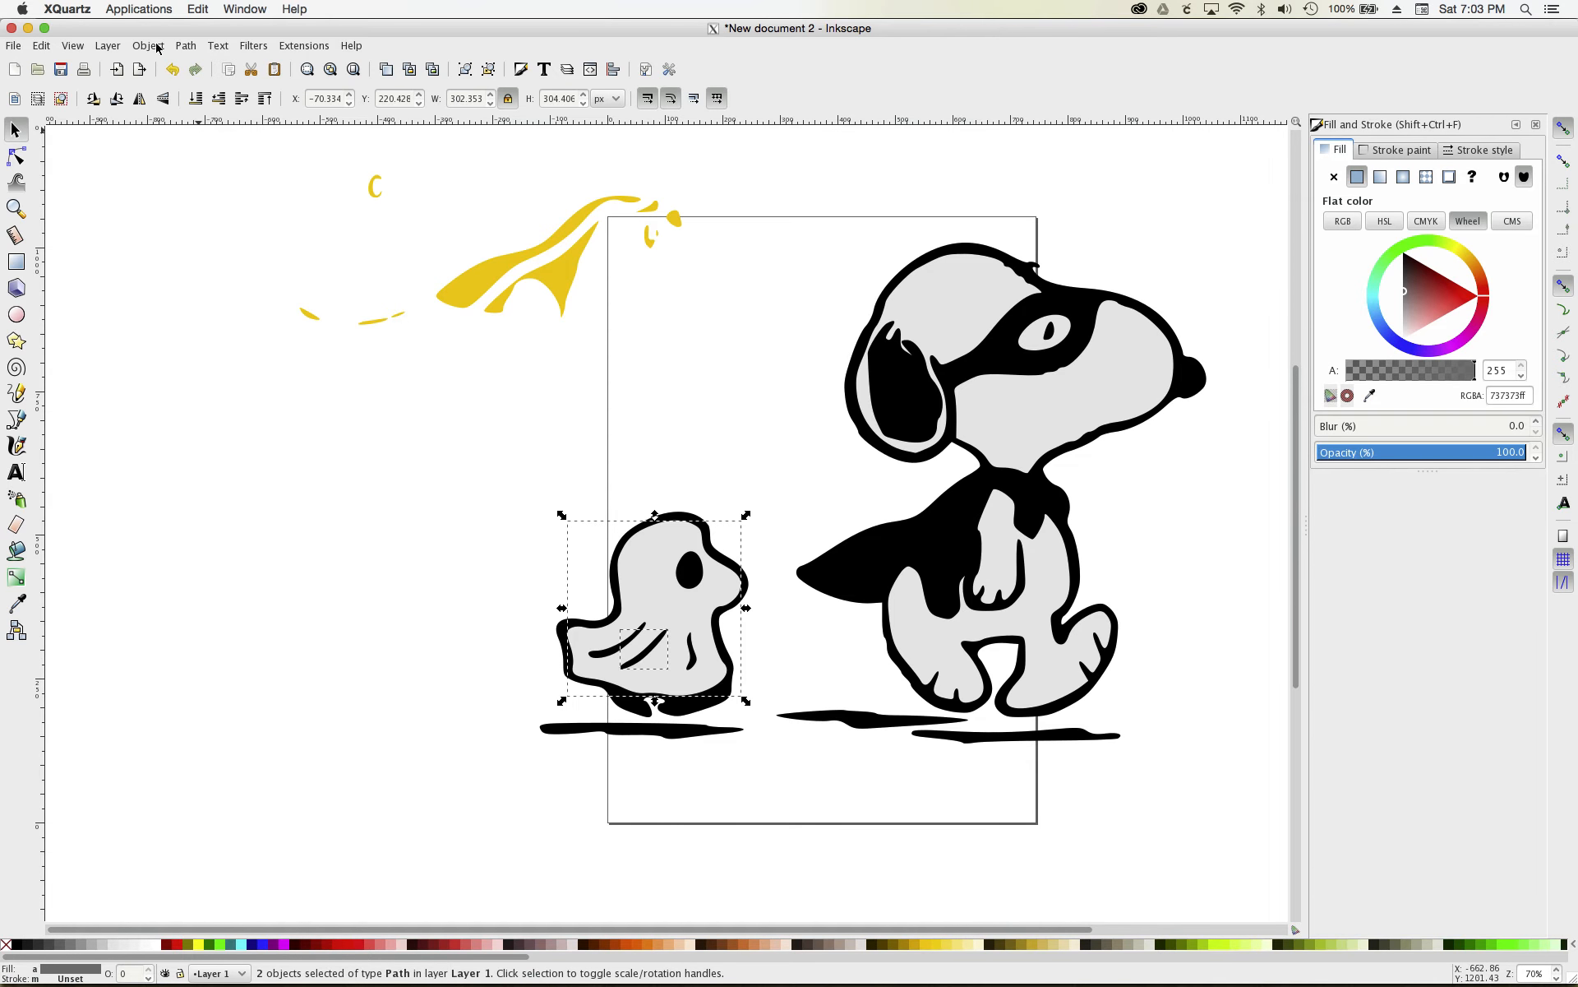
pyautogui.click(186, 45)
pyautogui.click(218, 157)
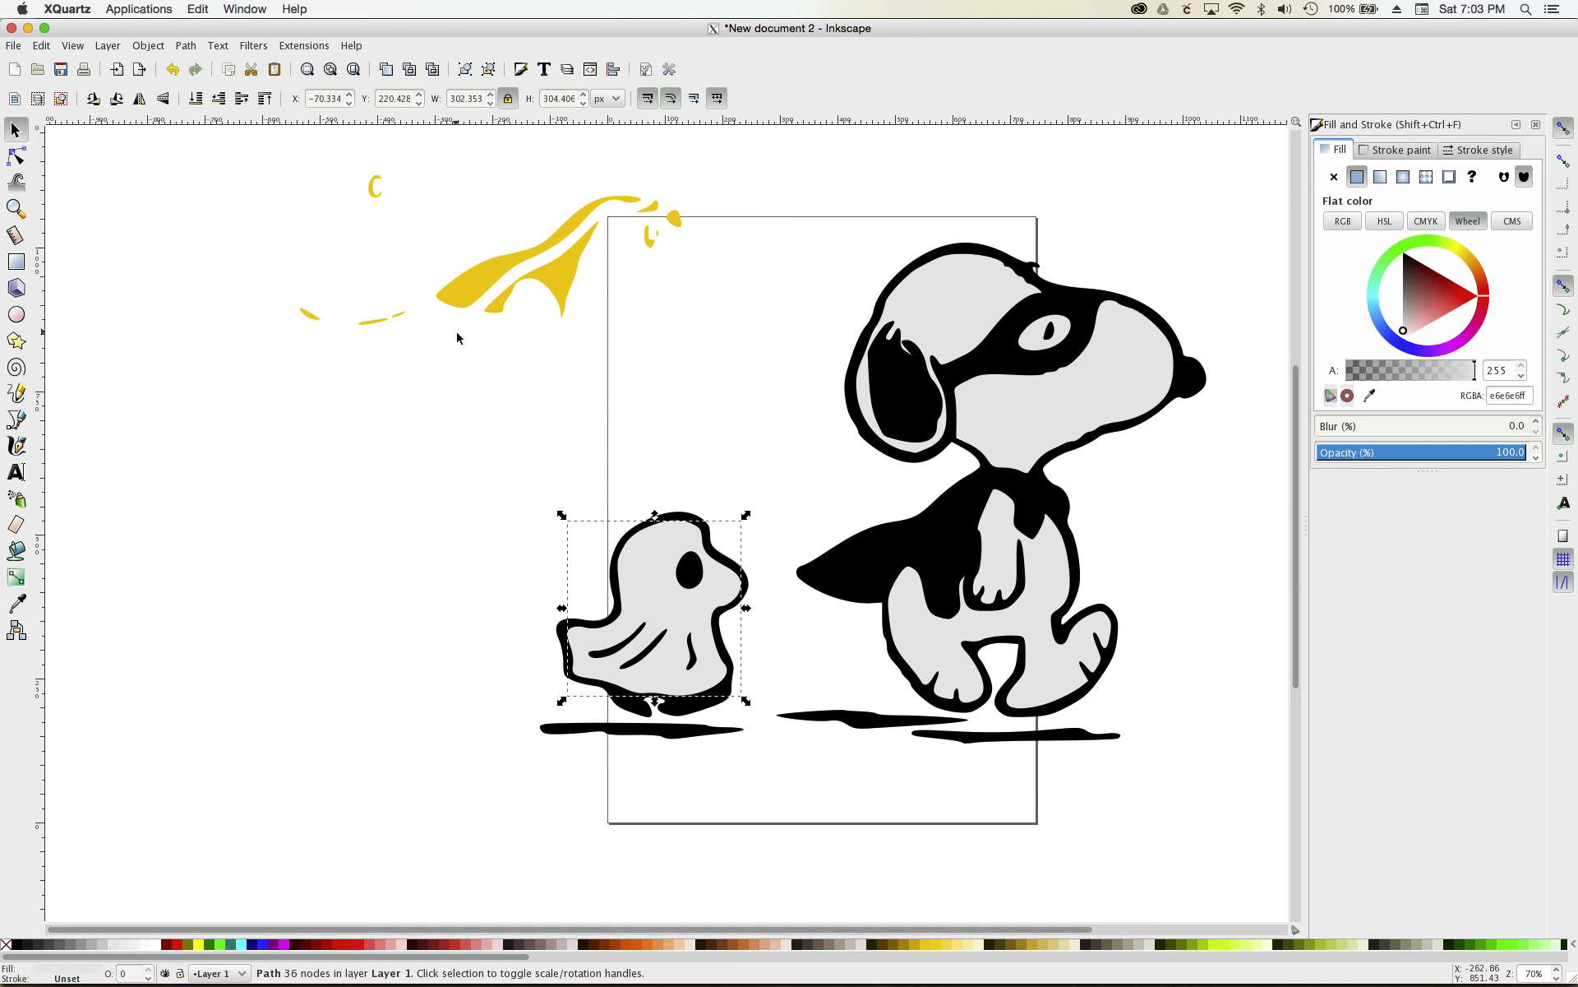
# - Cut the short black fold line below the eye out of the gray ghost body with Difference, and clear the selection
pyautogui.click(691, 648)
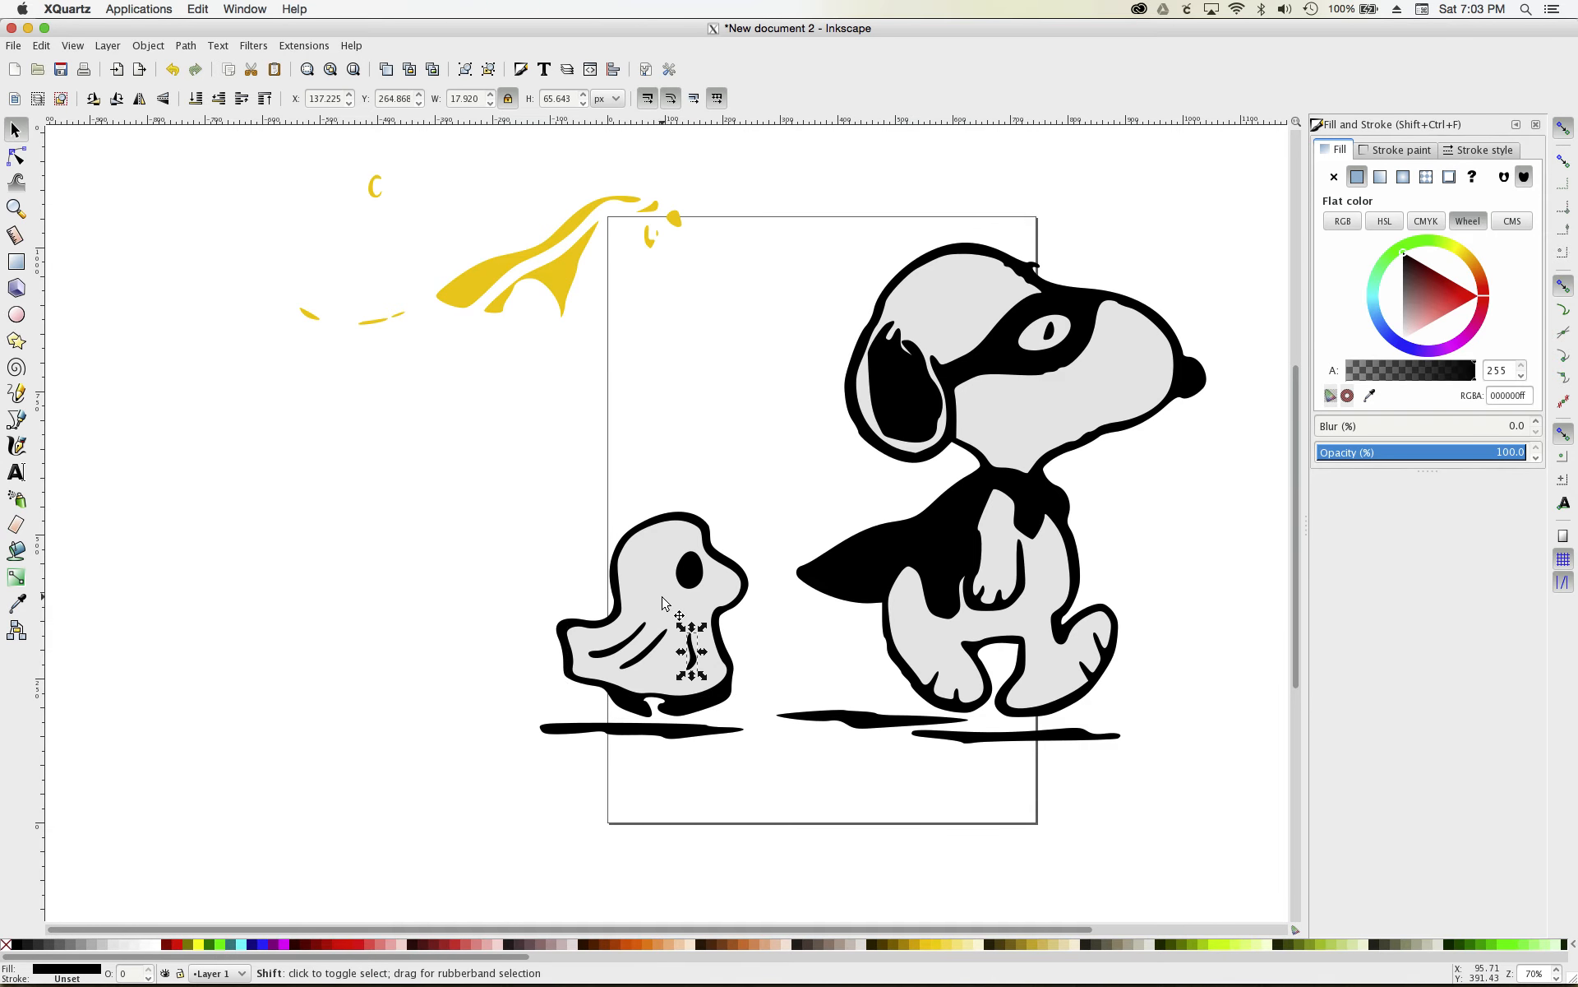
pyautogui.keyDown('shift'); pyautogui.click(662, 599); pyautogui.keyUp('shift')
pyautogui.click(189, 45)
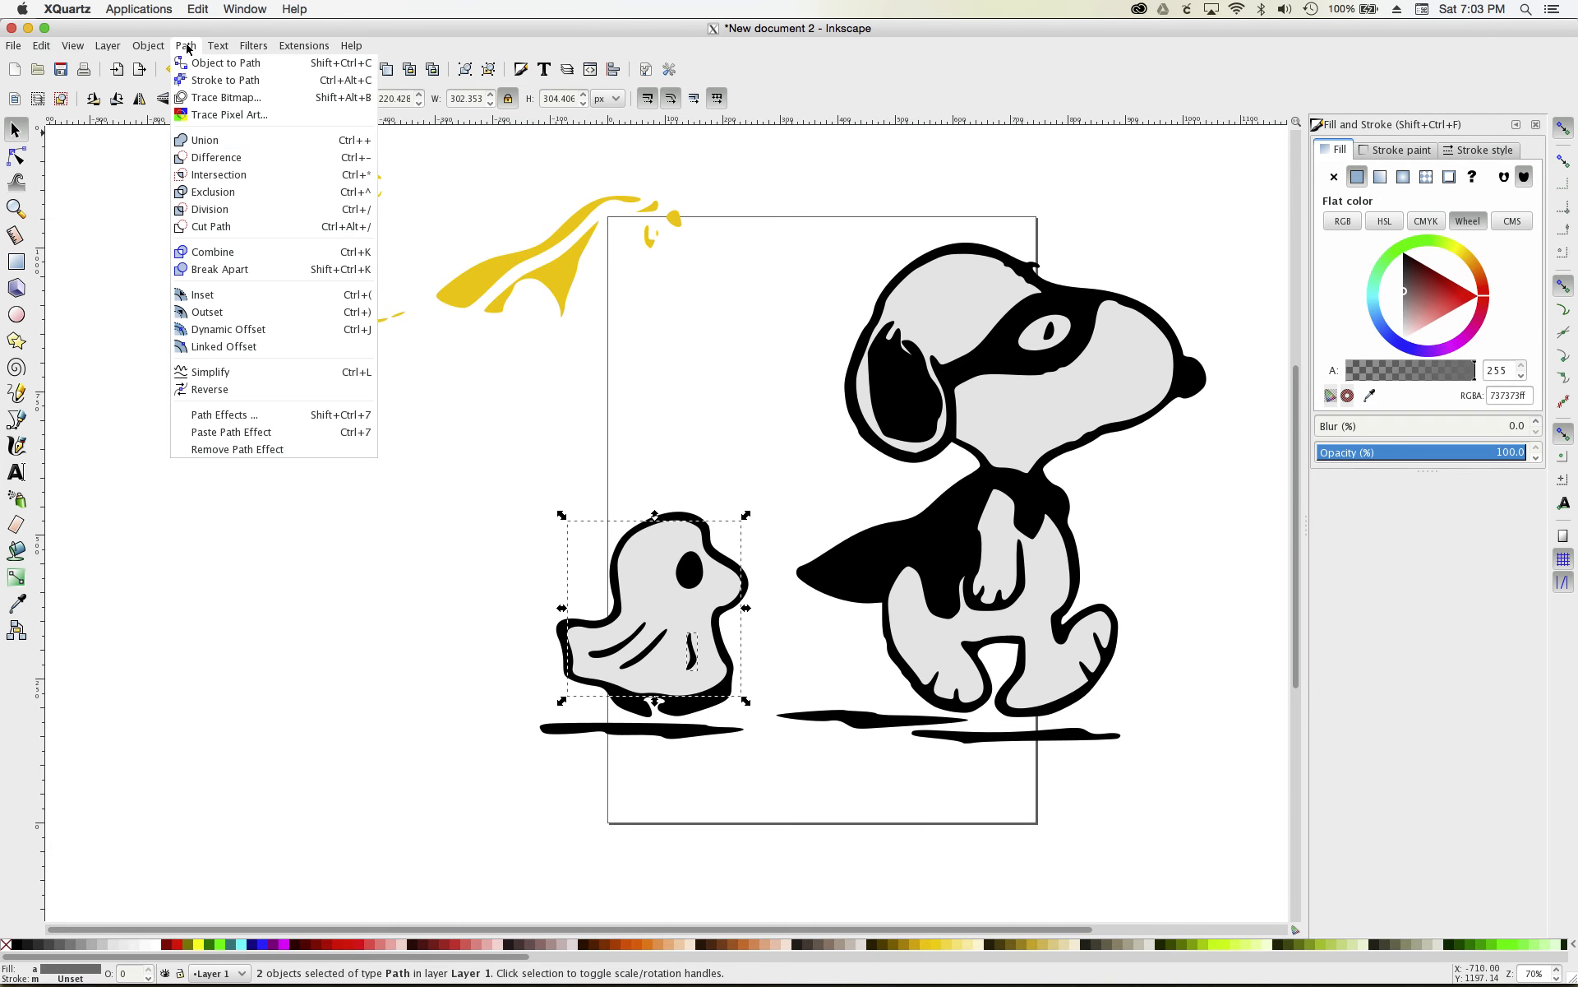
pyautogui.click(195, 156)
pyautogui.click(656, 458)
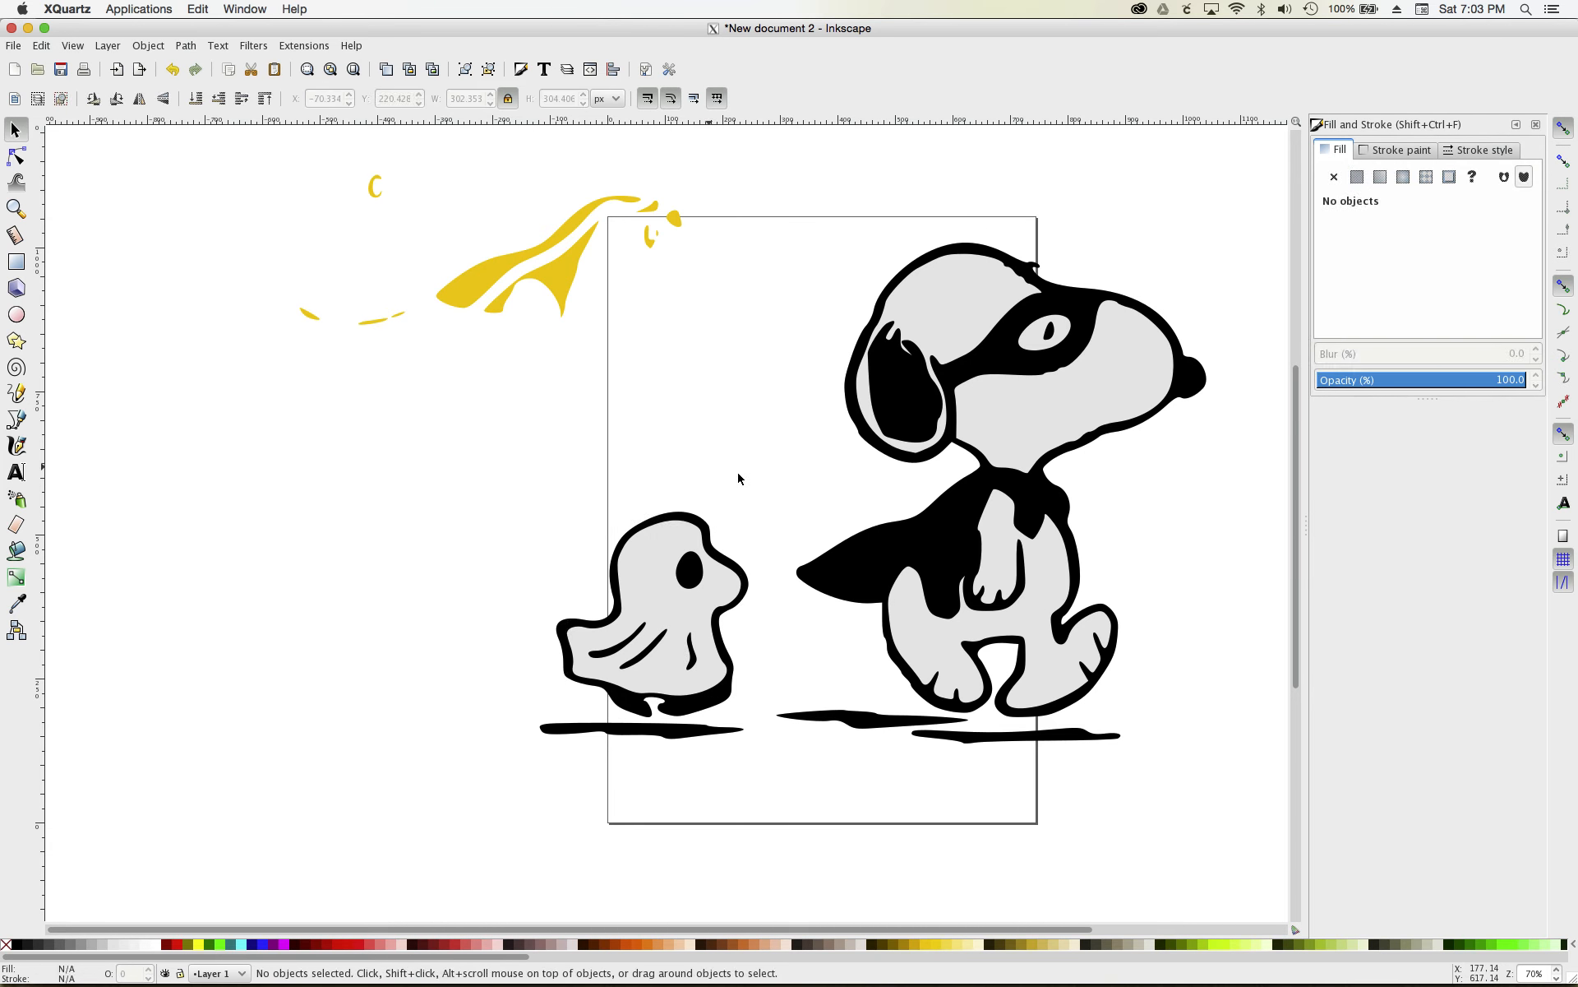
# - Subtract the black pupil from Snoopy's gray eye shape with Difference
pyautogui.click(1052, 337)
pyautogui.press('shift')
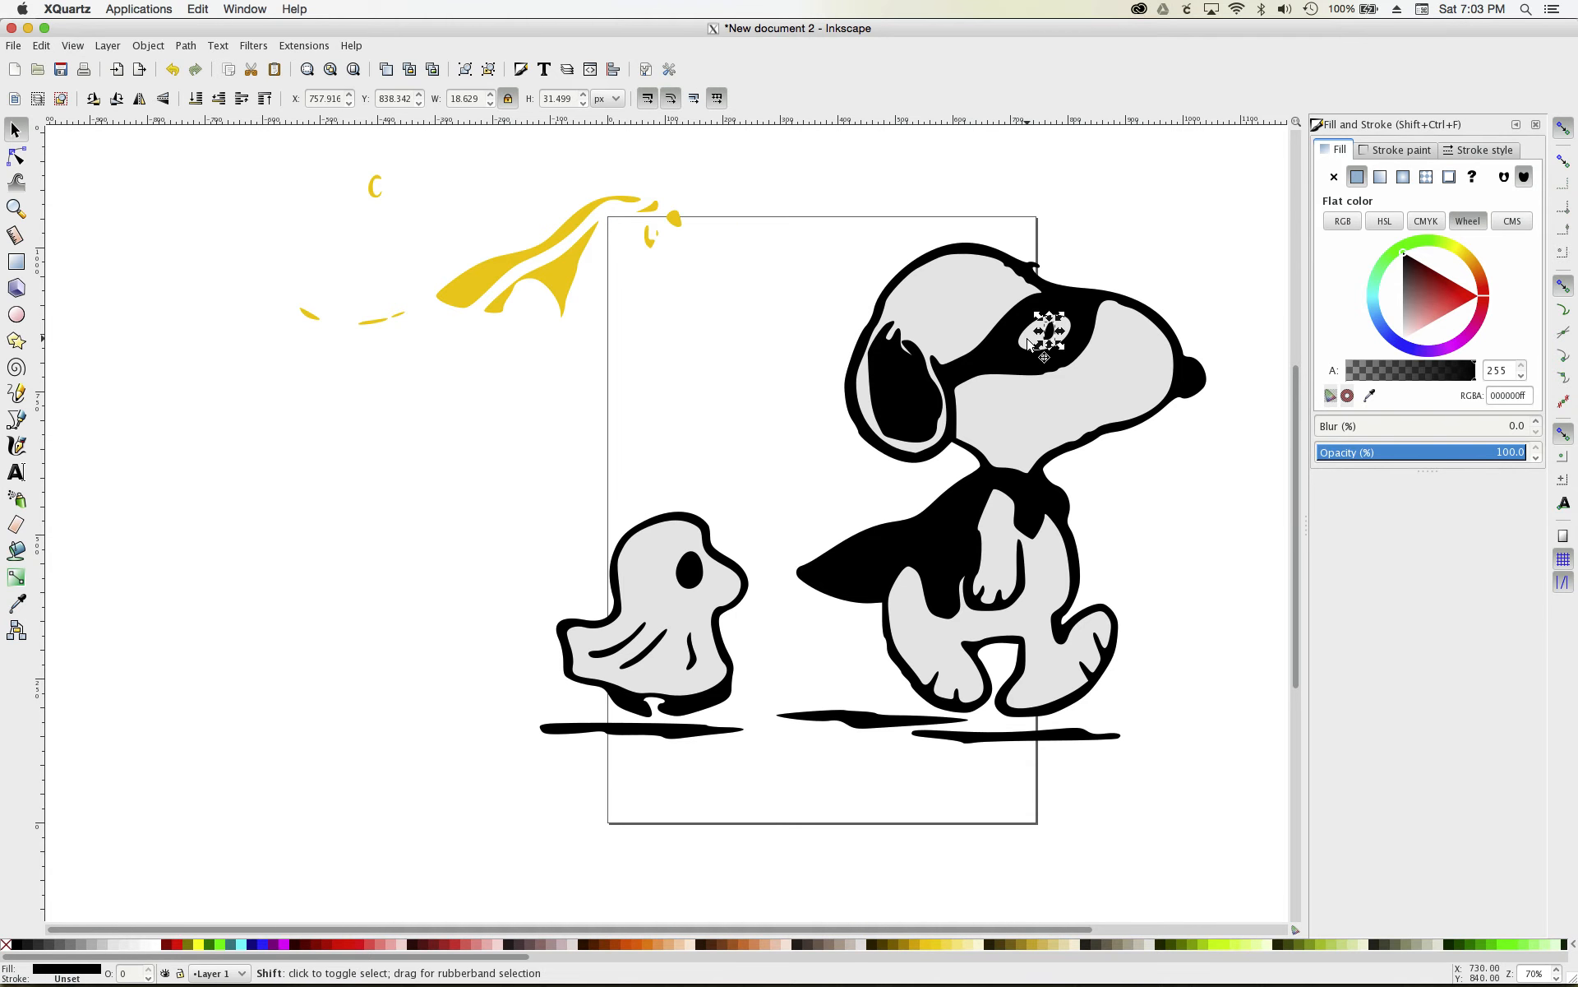
pyautogui.keyDown('shift'); pyautogui.click(1028, 344); pyautogui.keyUp('shift')
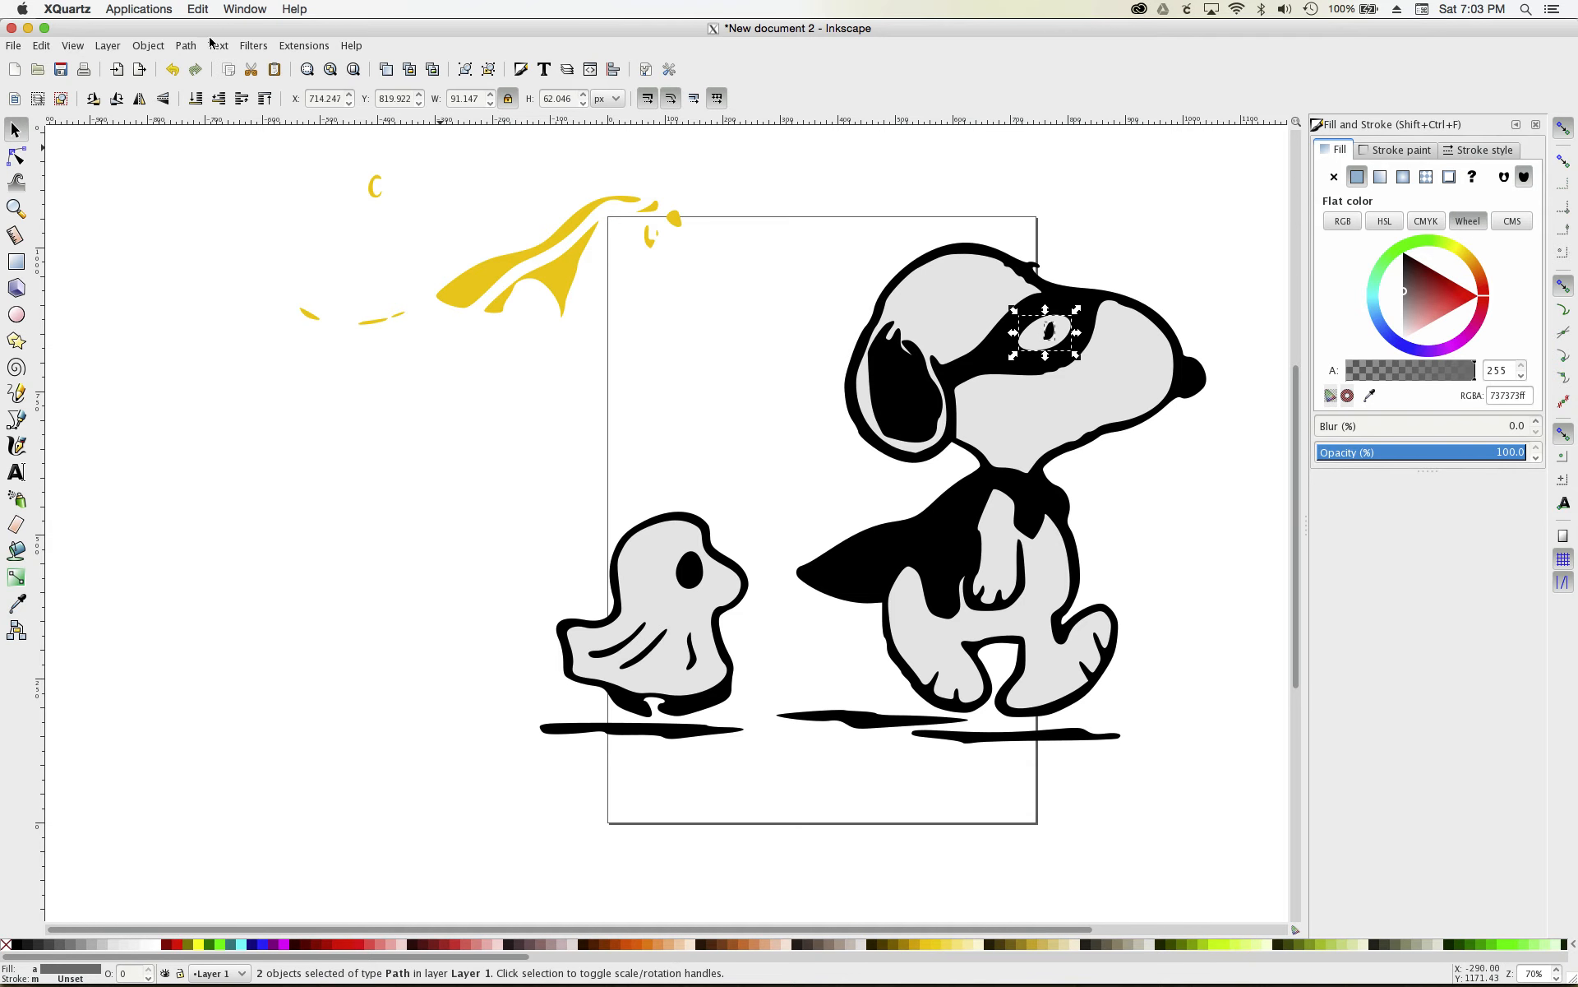
pyautogui.click(186, 46)
pyautogui.click(211, 160)
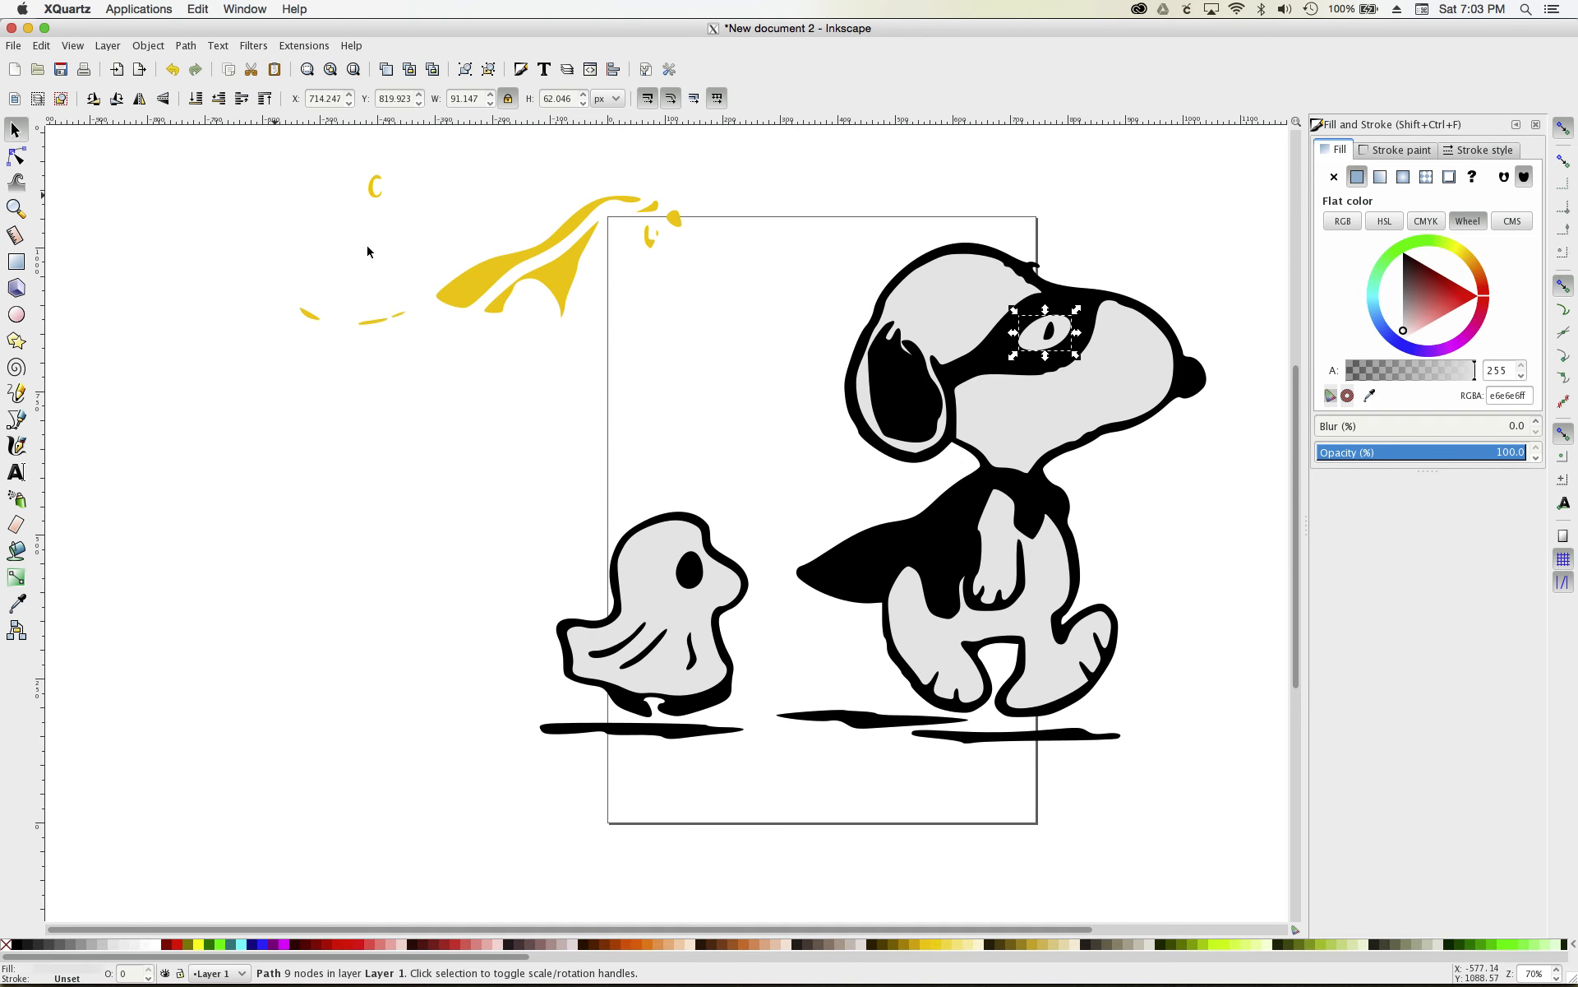
# - Subtract the black ear from Snoopy's gray head shape with Difference, and remove the small black piece on his nose
pyautogui.click(891, 402)
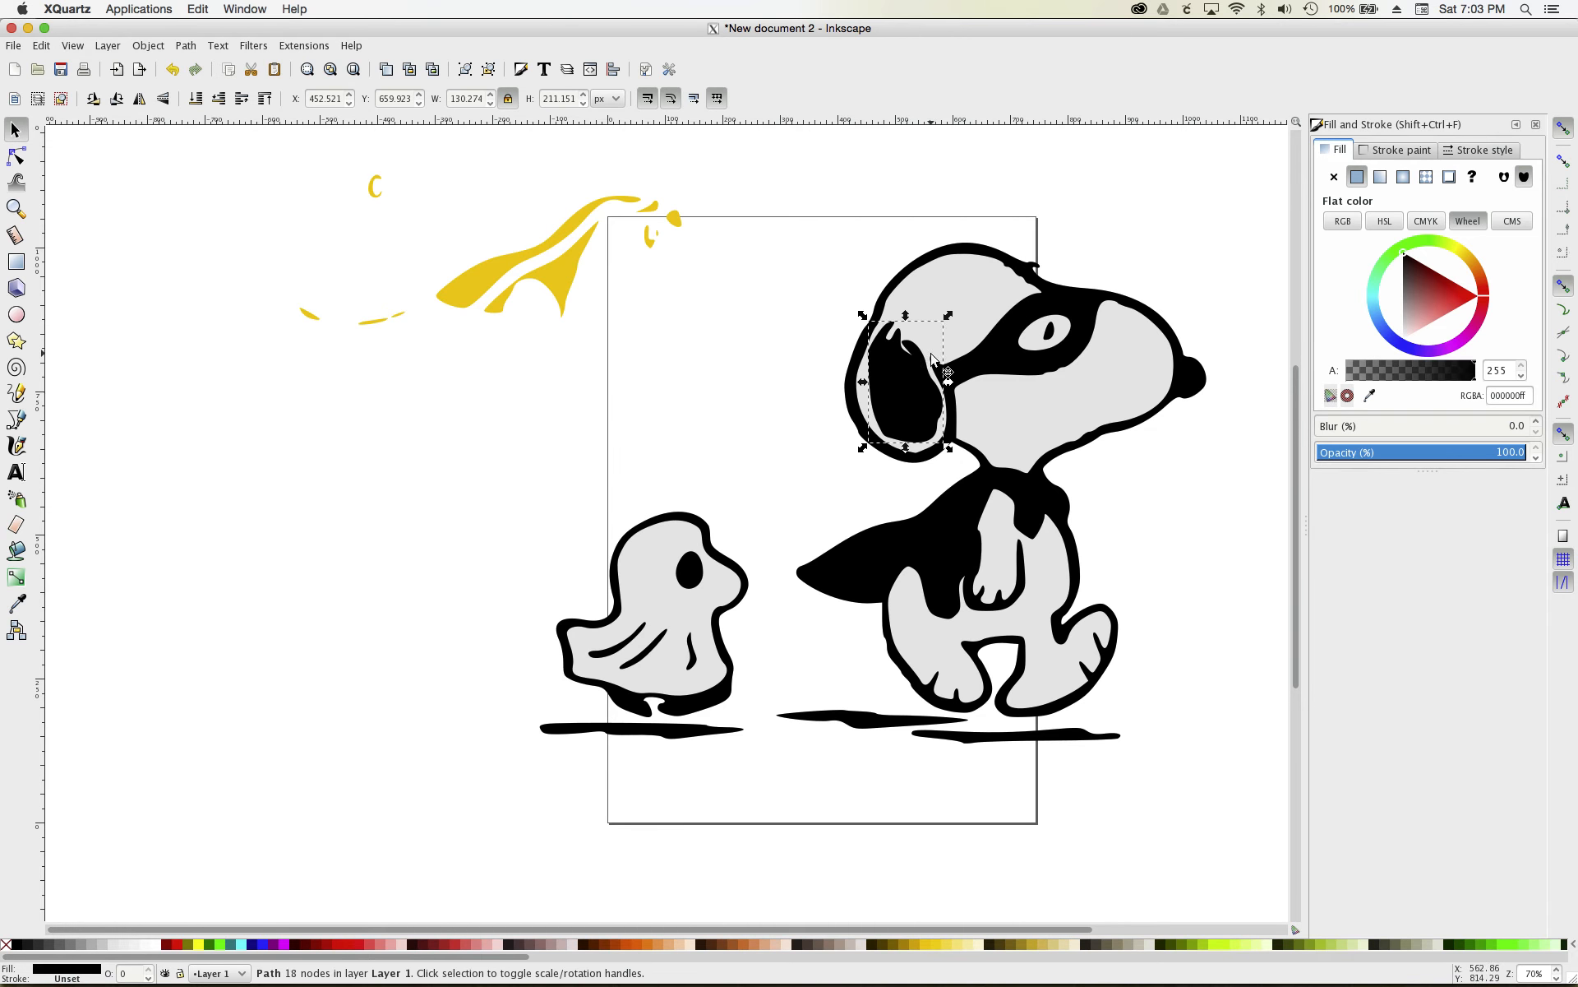
pyautogui.keyDown('shift'); pyautogui.click(973, 319); pyautogui.keyUp('shift')
pyautogui.click(196, 45)
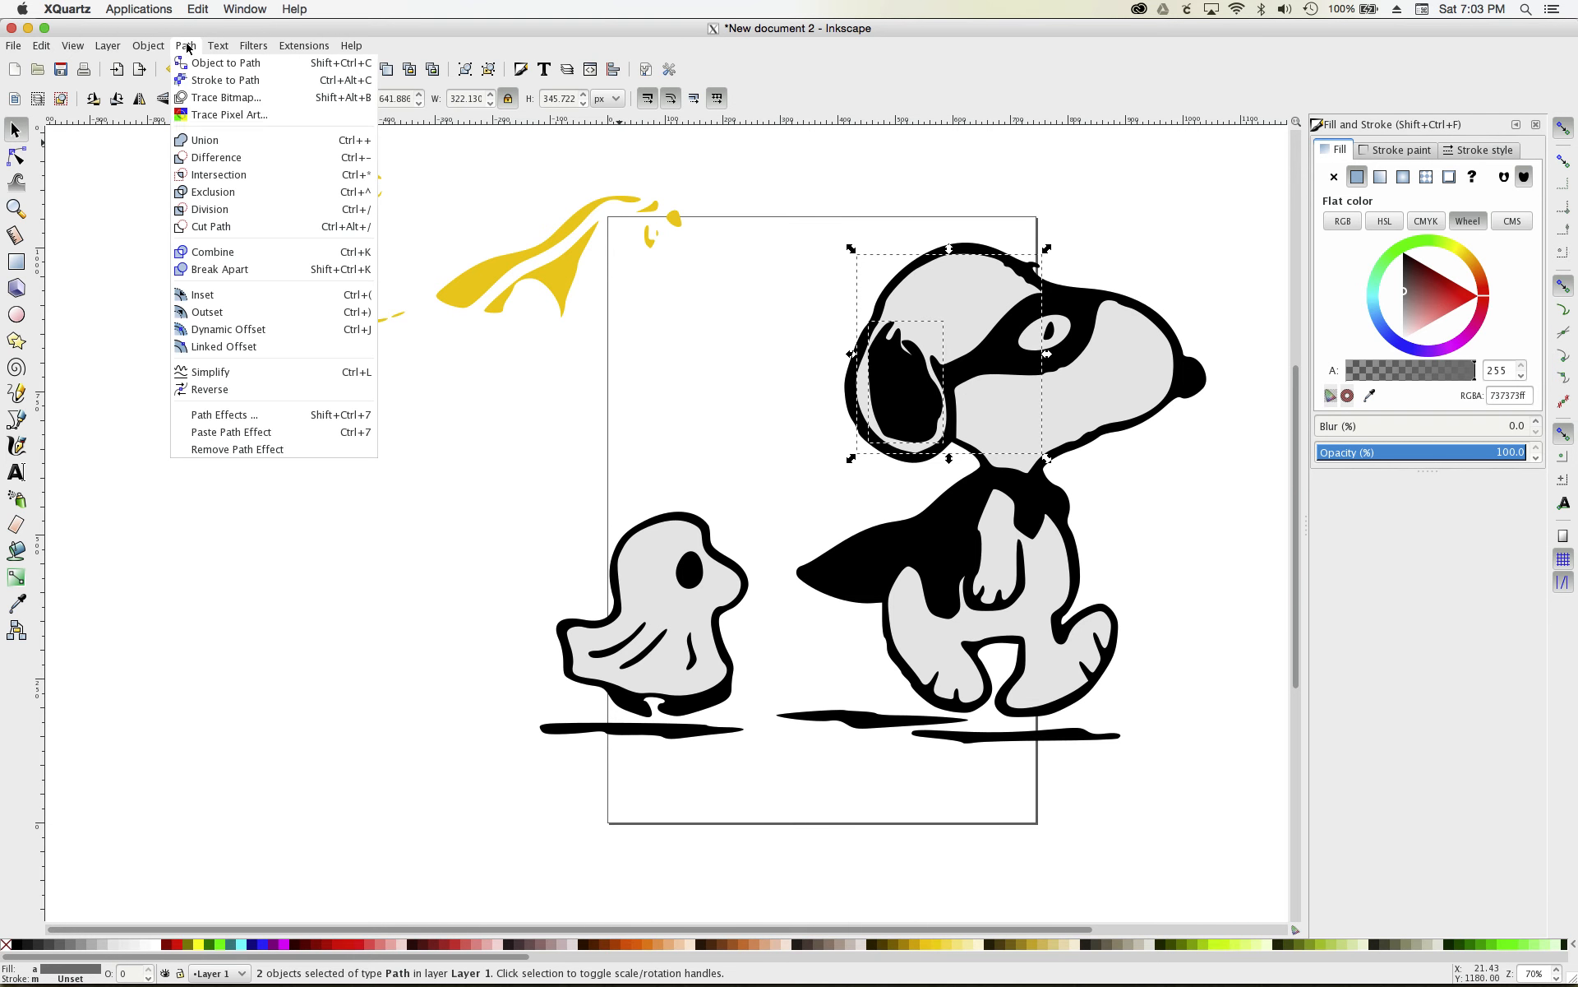
pyautogui.click(211, 160)
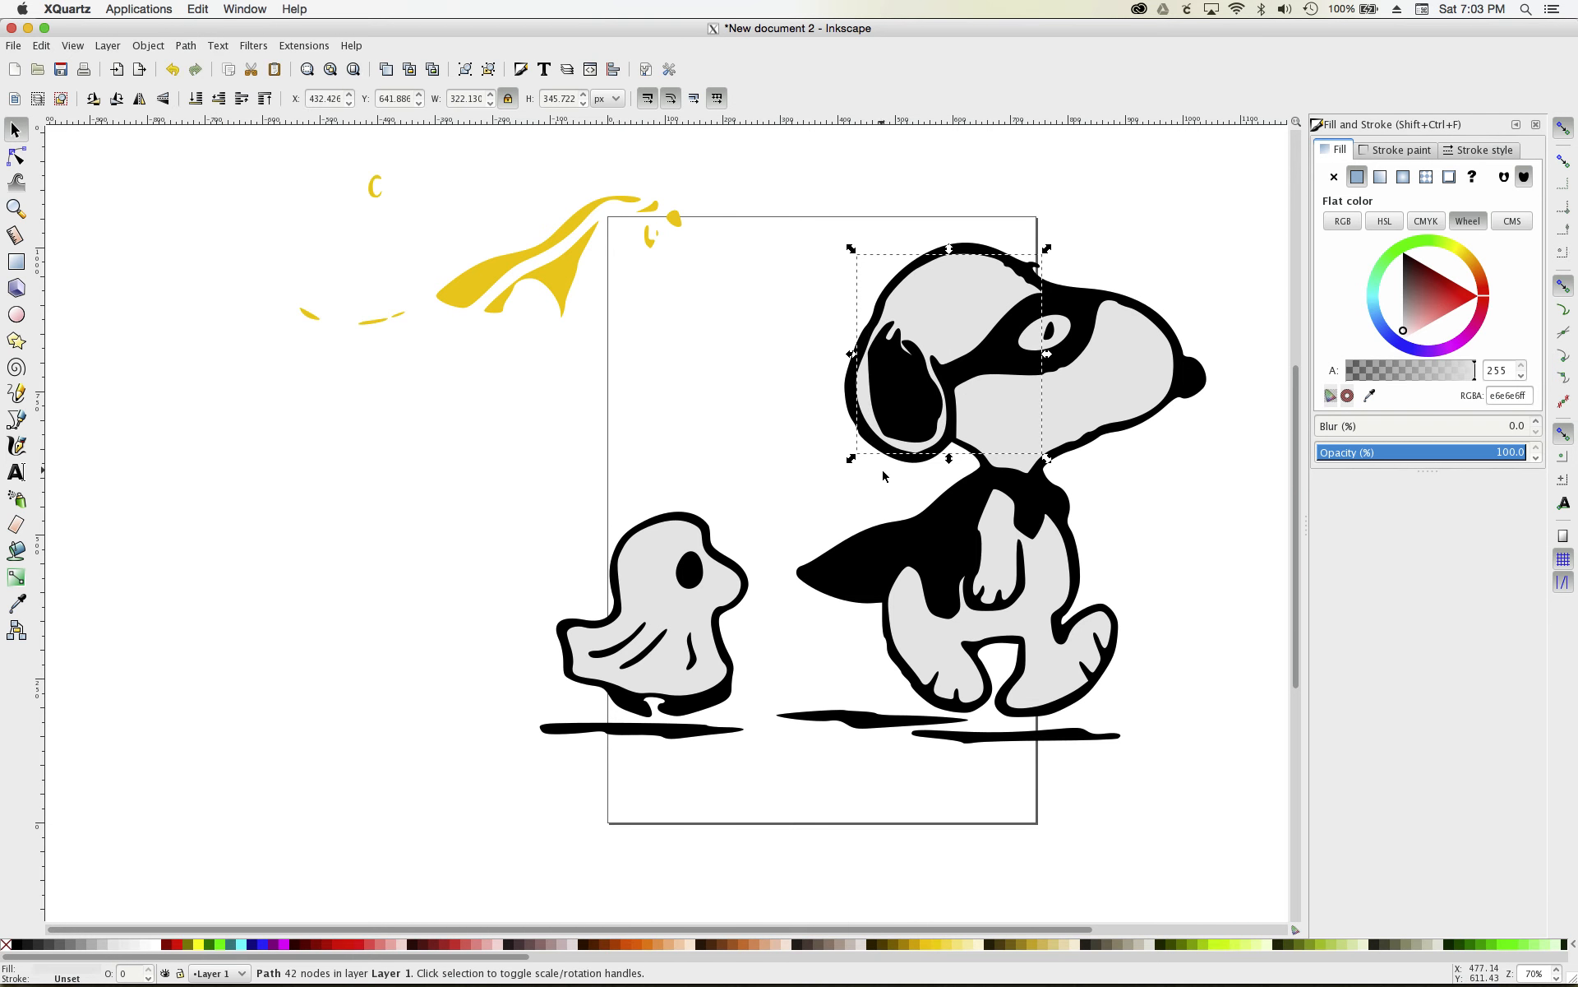
pyautogui.click(1192, 372)
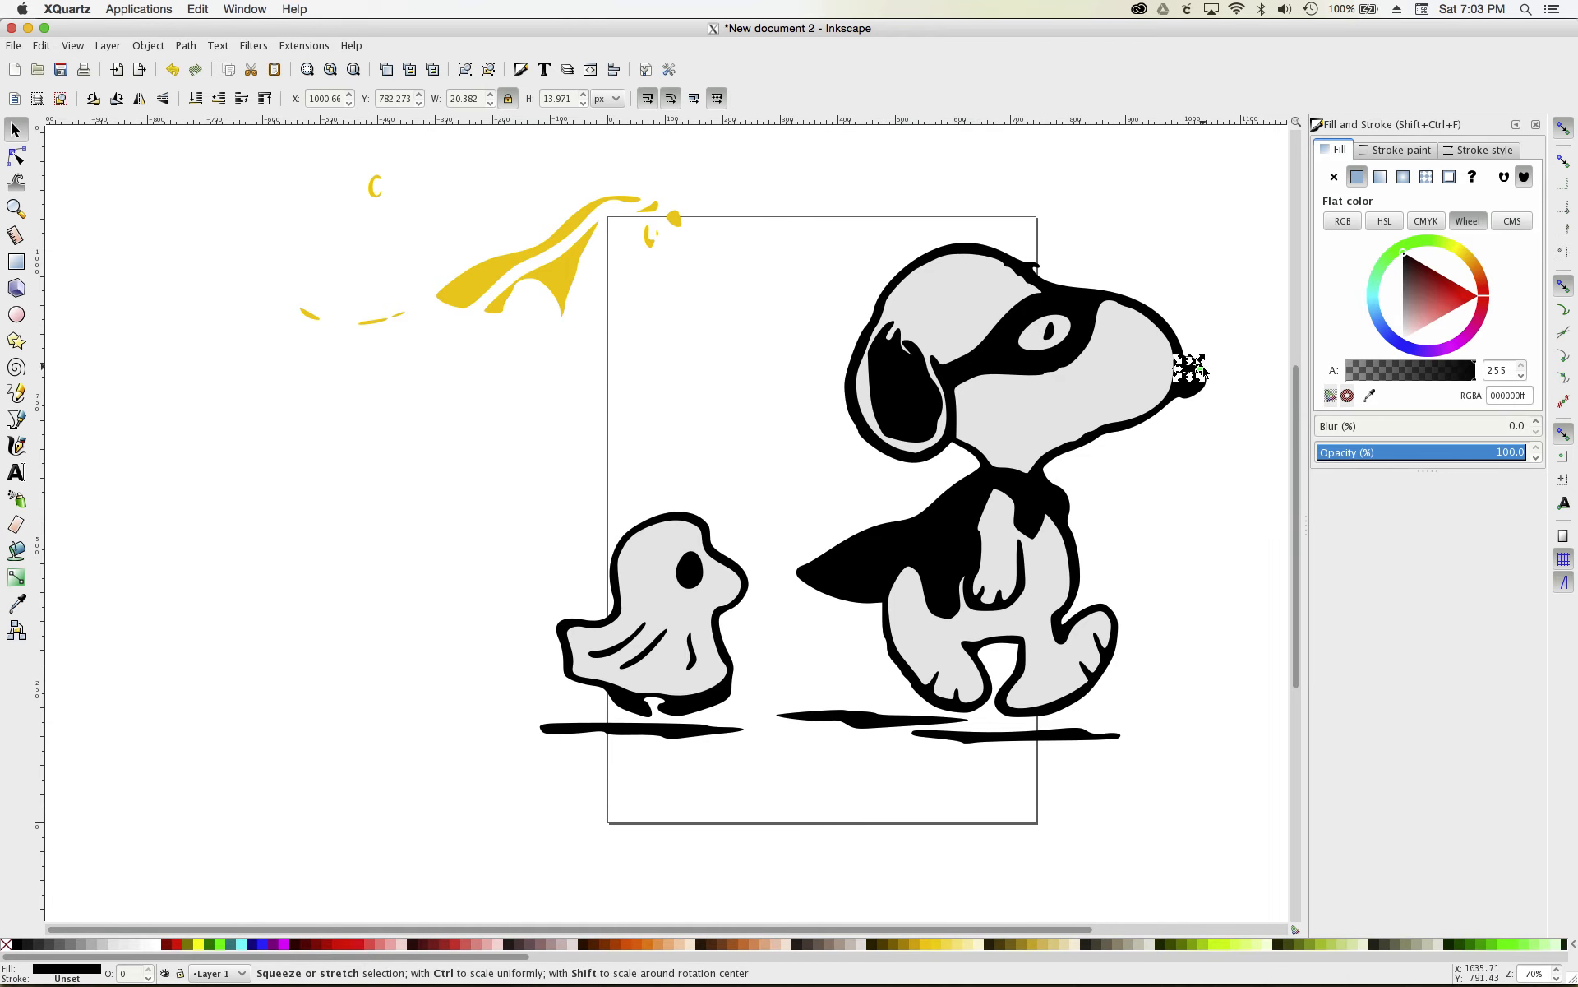
pyautogui.press('Escape')
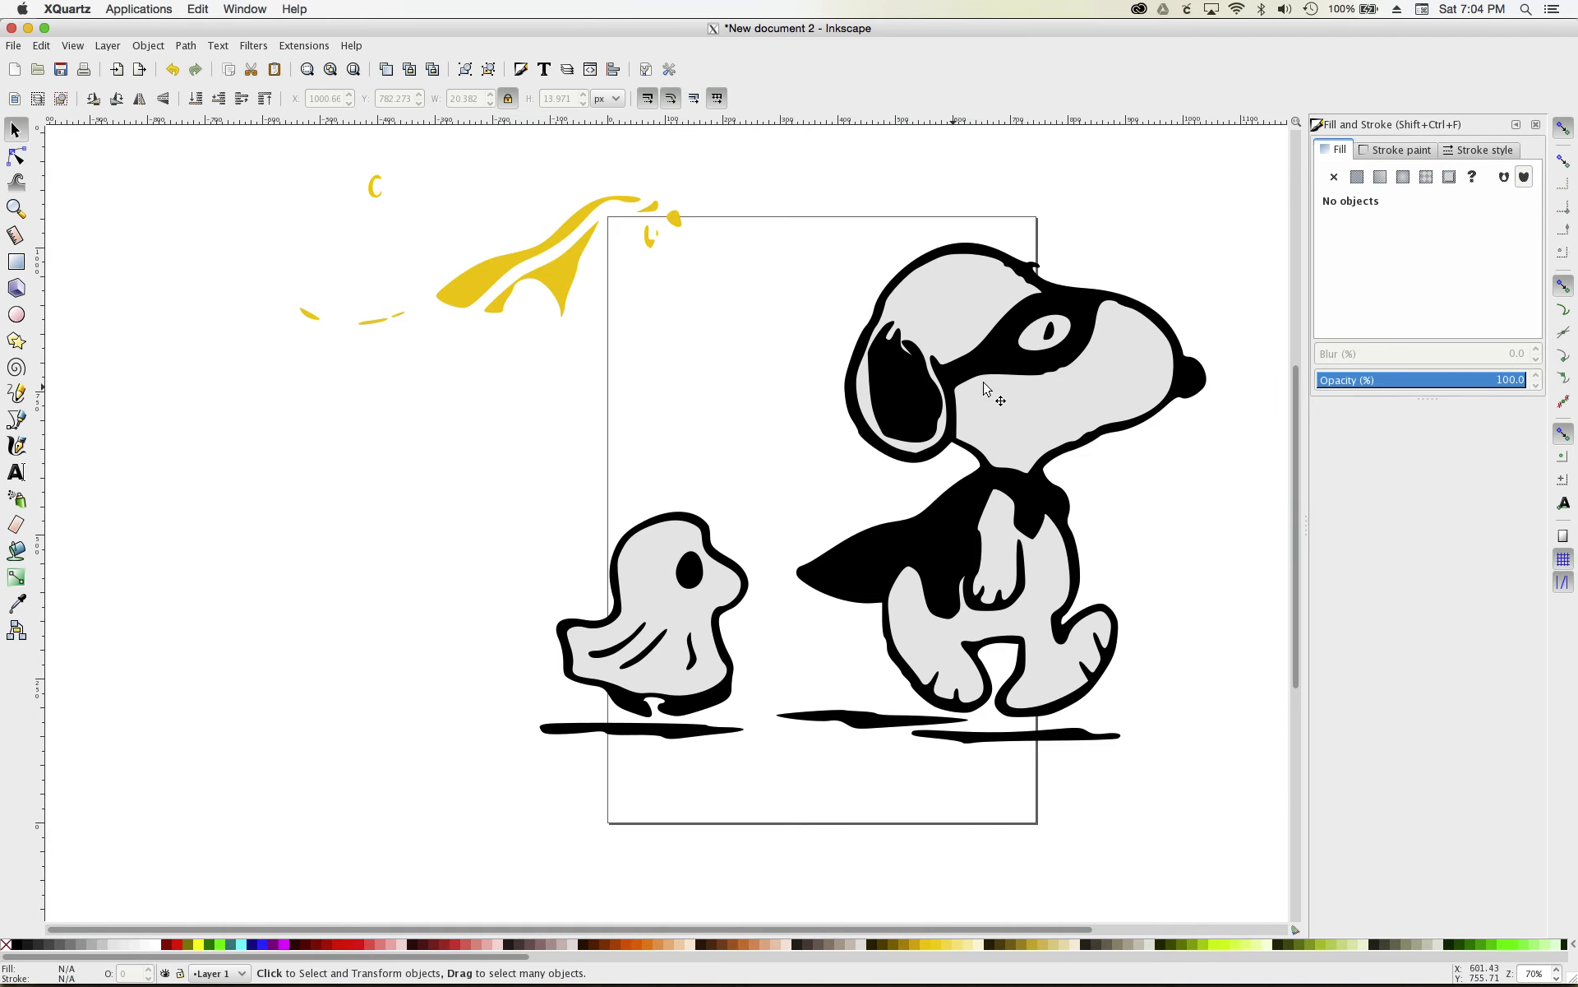
# - Select the gray ghost body and Snoopy's gray body, face, eye and head, and move them together off the black silhouettes
pyautogui.click(695, 549)
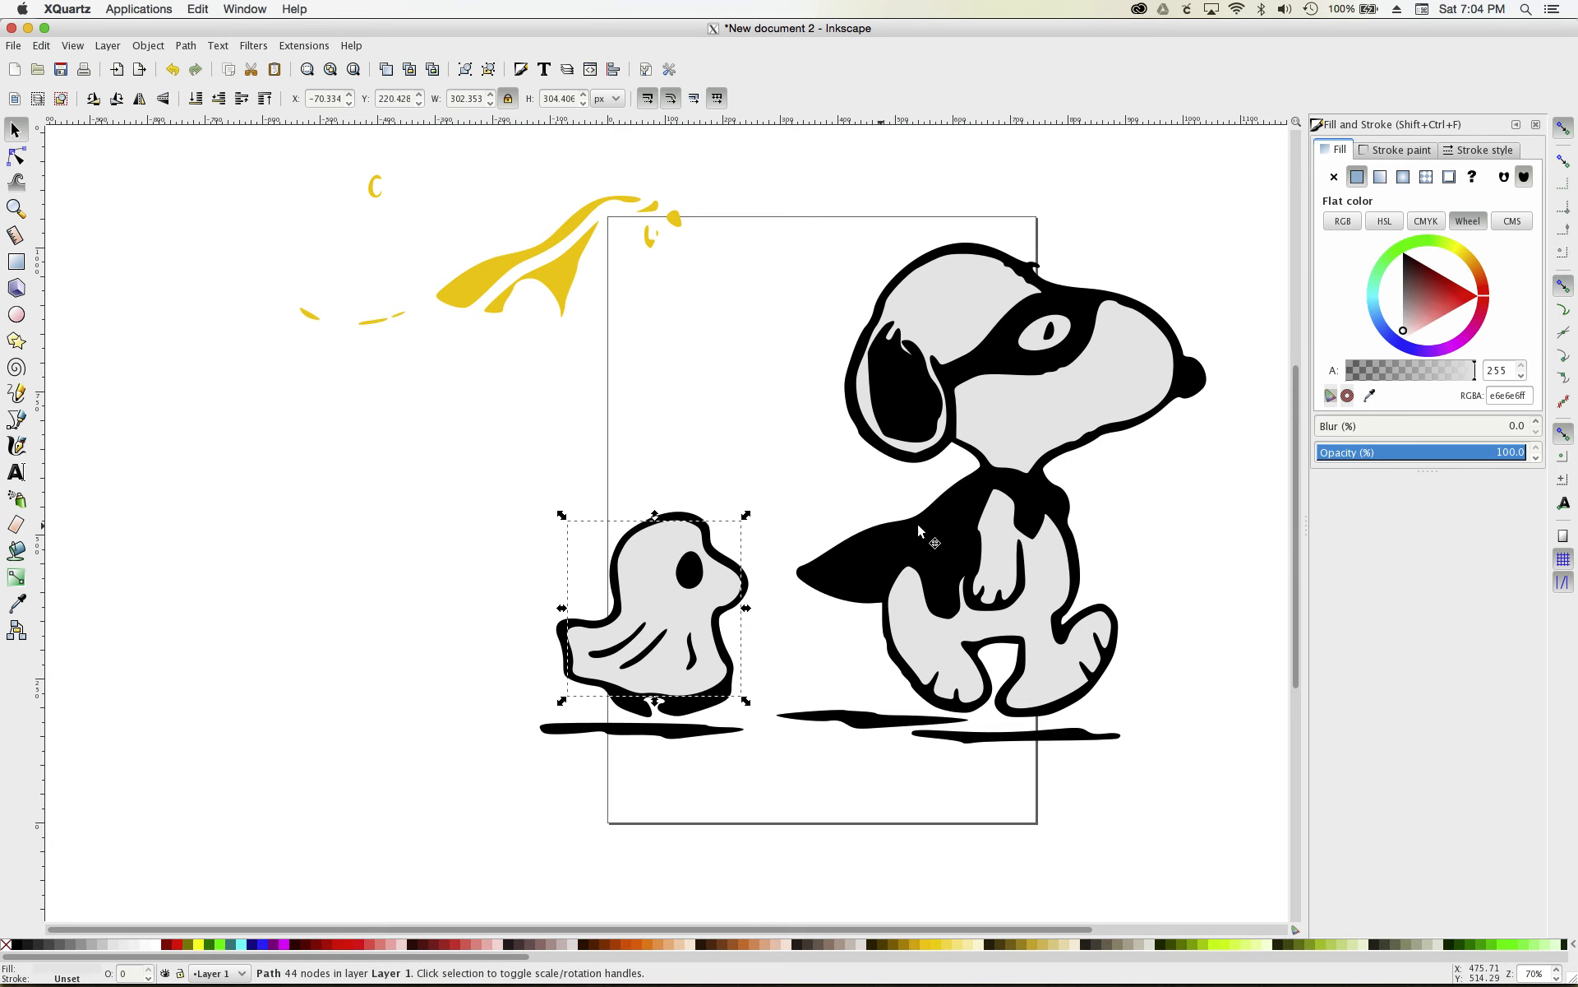
pyautogui.keyDown('shift'); pyautogui.click(1003, 513); pyautogui.keyUp('shift')
pyautogui.keyDown('shift'); pyautogui.click(1027, 442); pyautogui.keyUp('shift')
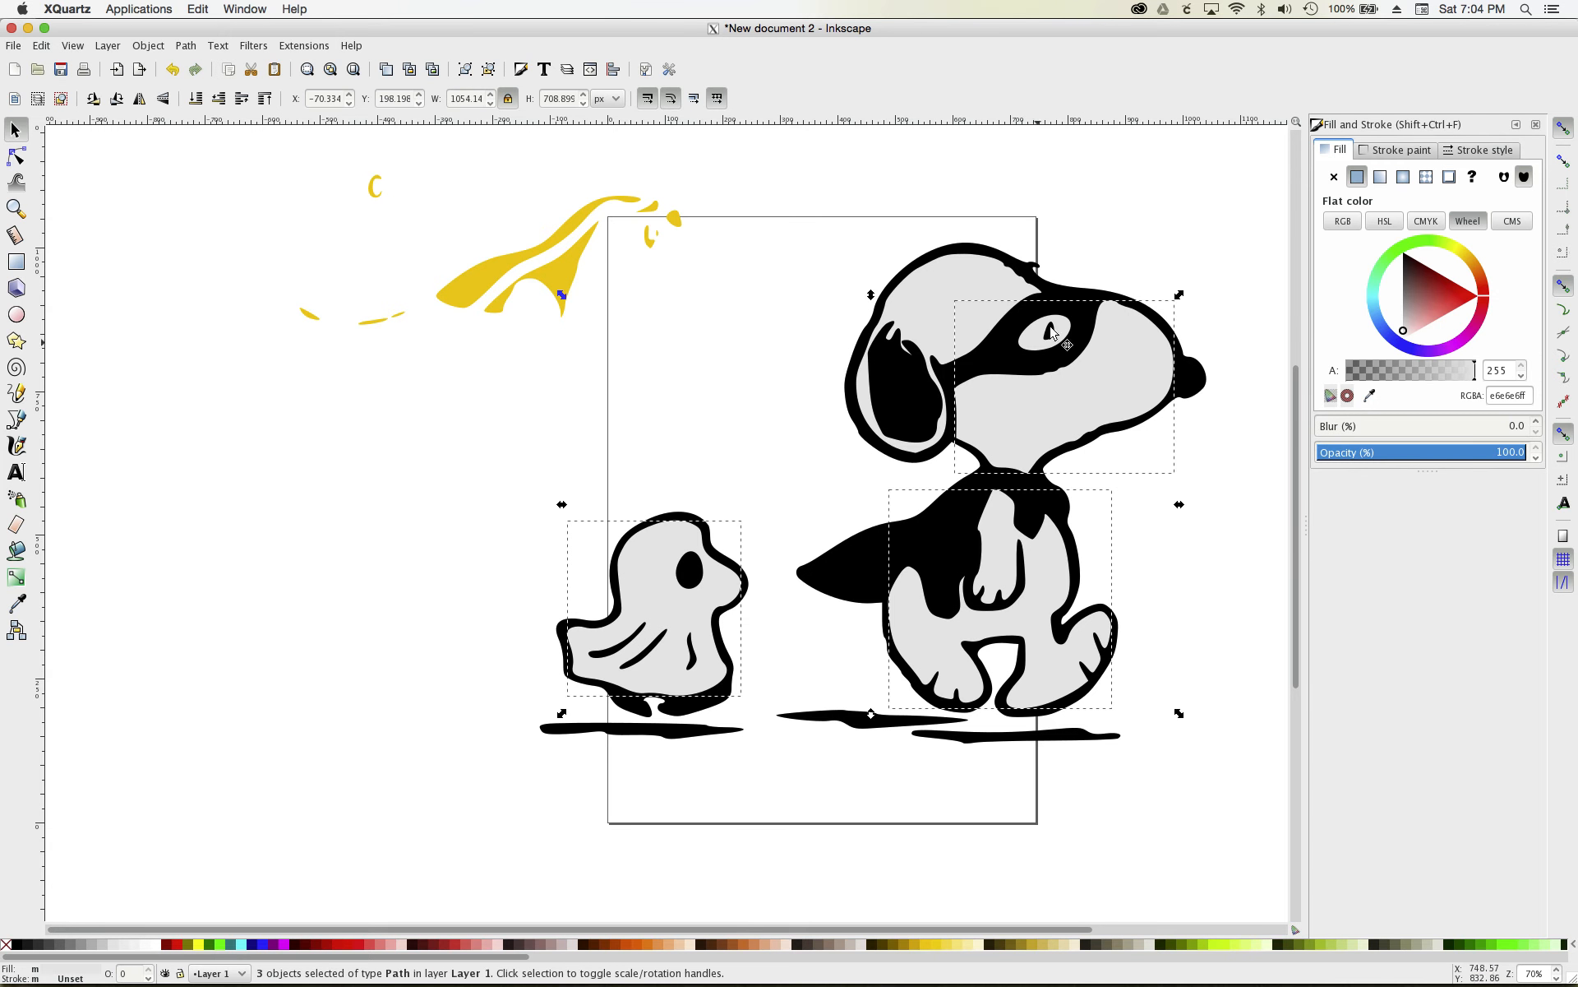
pyautogui.keyDown('shift'); pyautogui.click(941, 319); pyautogui.keyUp('shift')
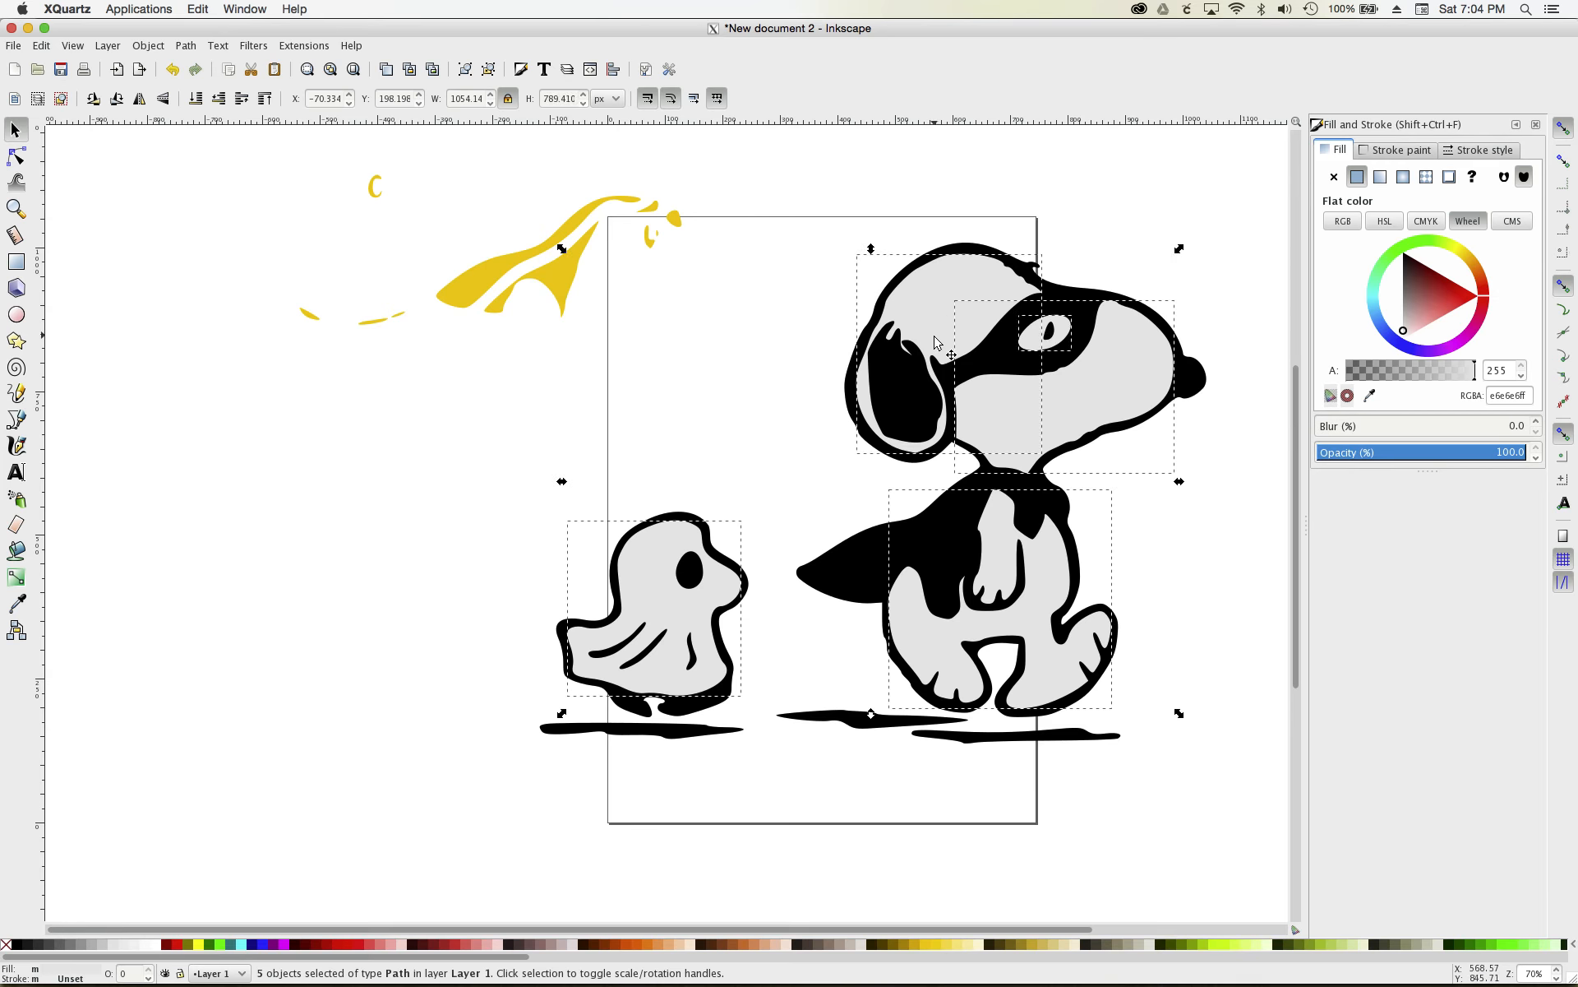
pyautogui.moveTo(1139, 354); pyautogui.dragTo(583, 403)
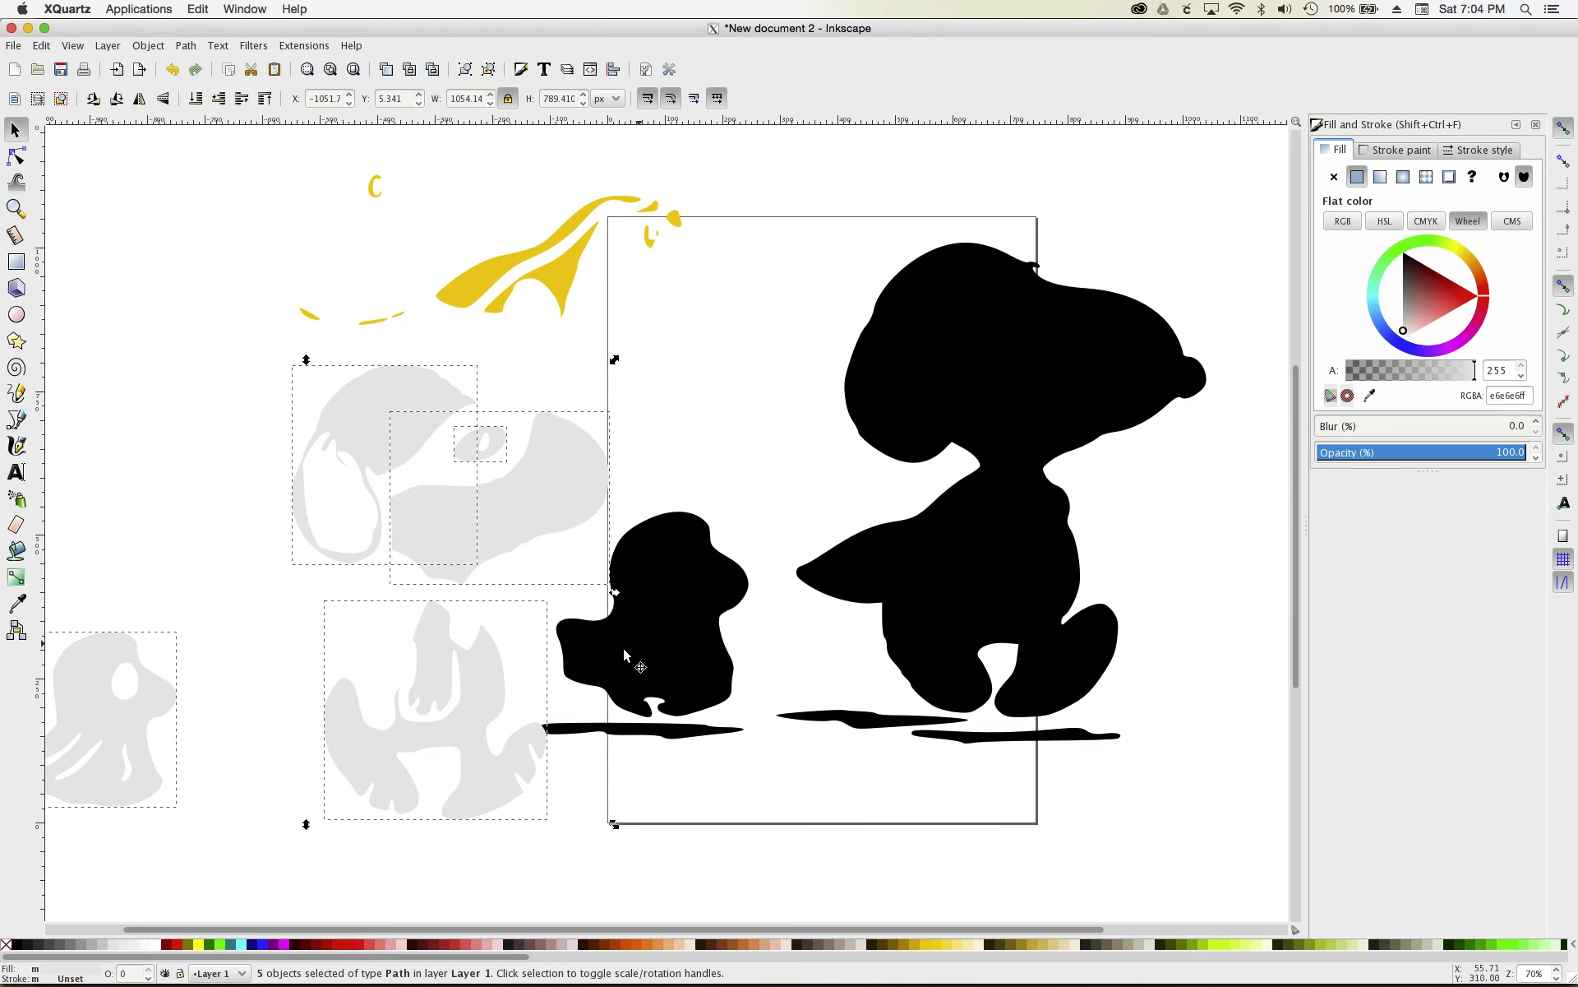
pyautogui.press('Escape')
# - Select the black ghost and Snoopy silhouettes with the three ground shadows, and move them away from the gray shapes
pyautogui.click(643, 615)
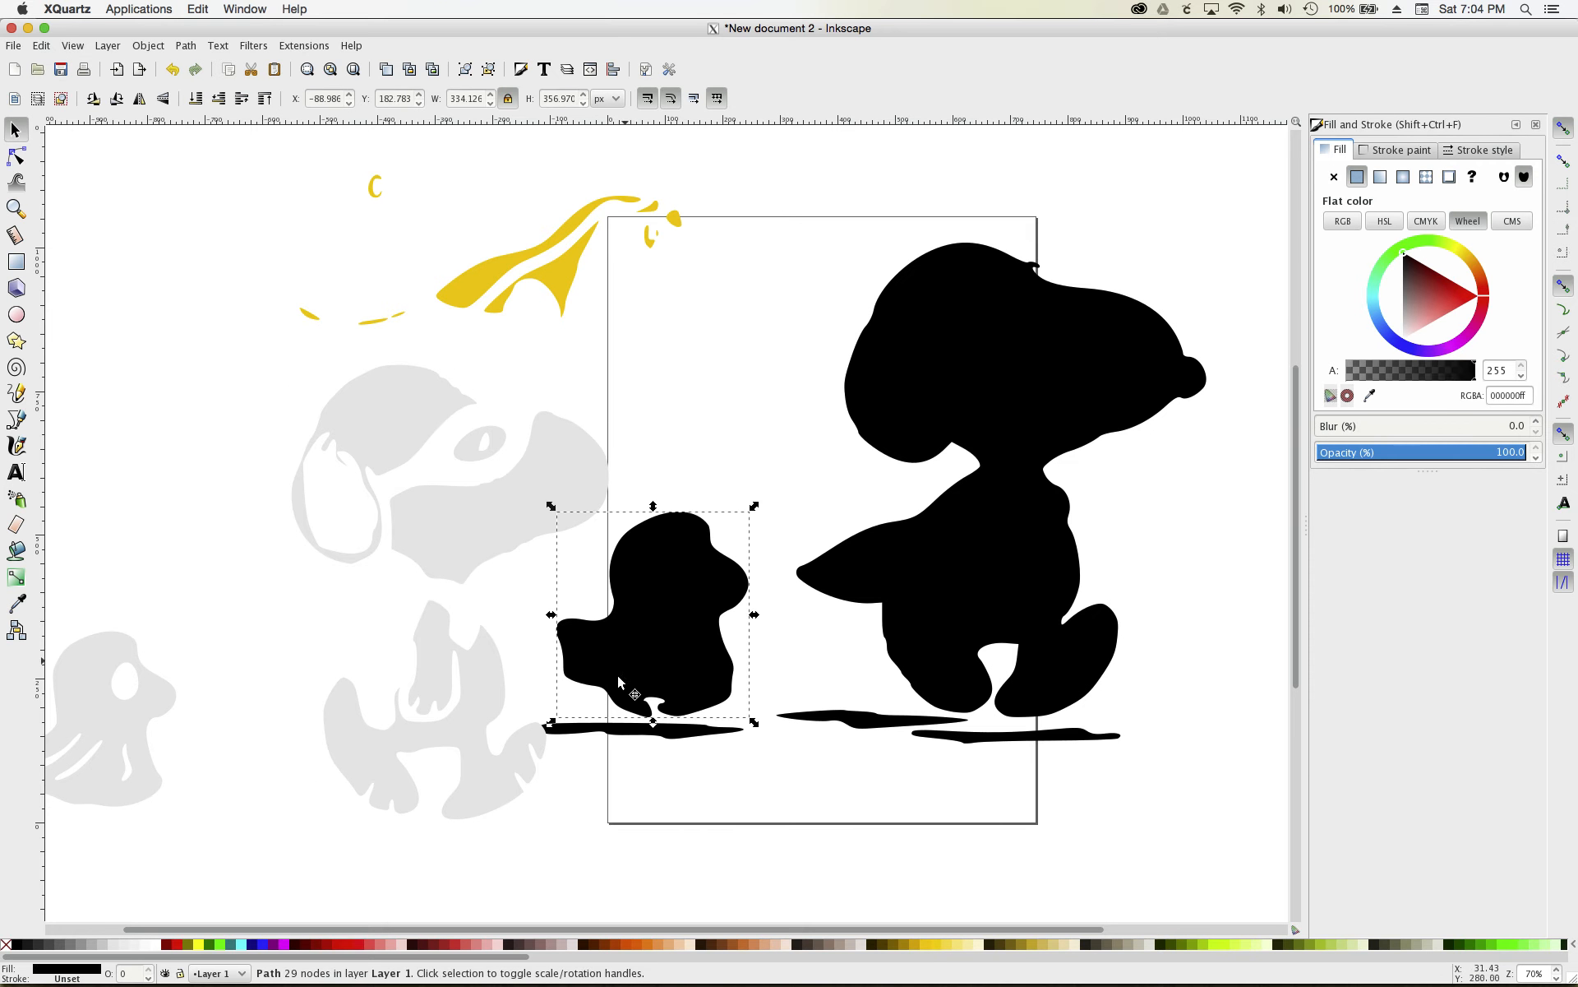
pyautogui.keyDown('shift'); pyautogui.click(627, 730); pyautogui.keyUp('shift')
pyautogui.keyDown('shift'); pyautogui.click(876, 724); pyautogui.keyUp('shift')
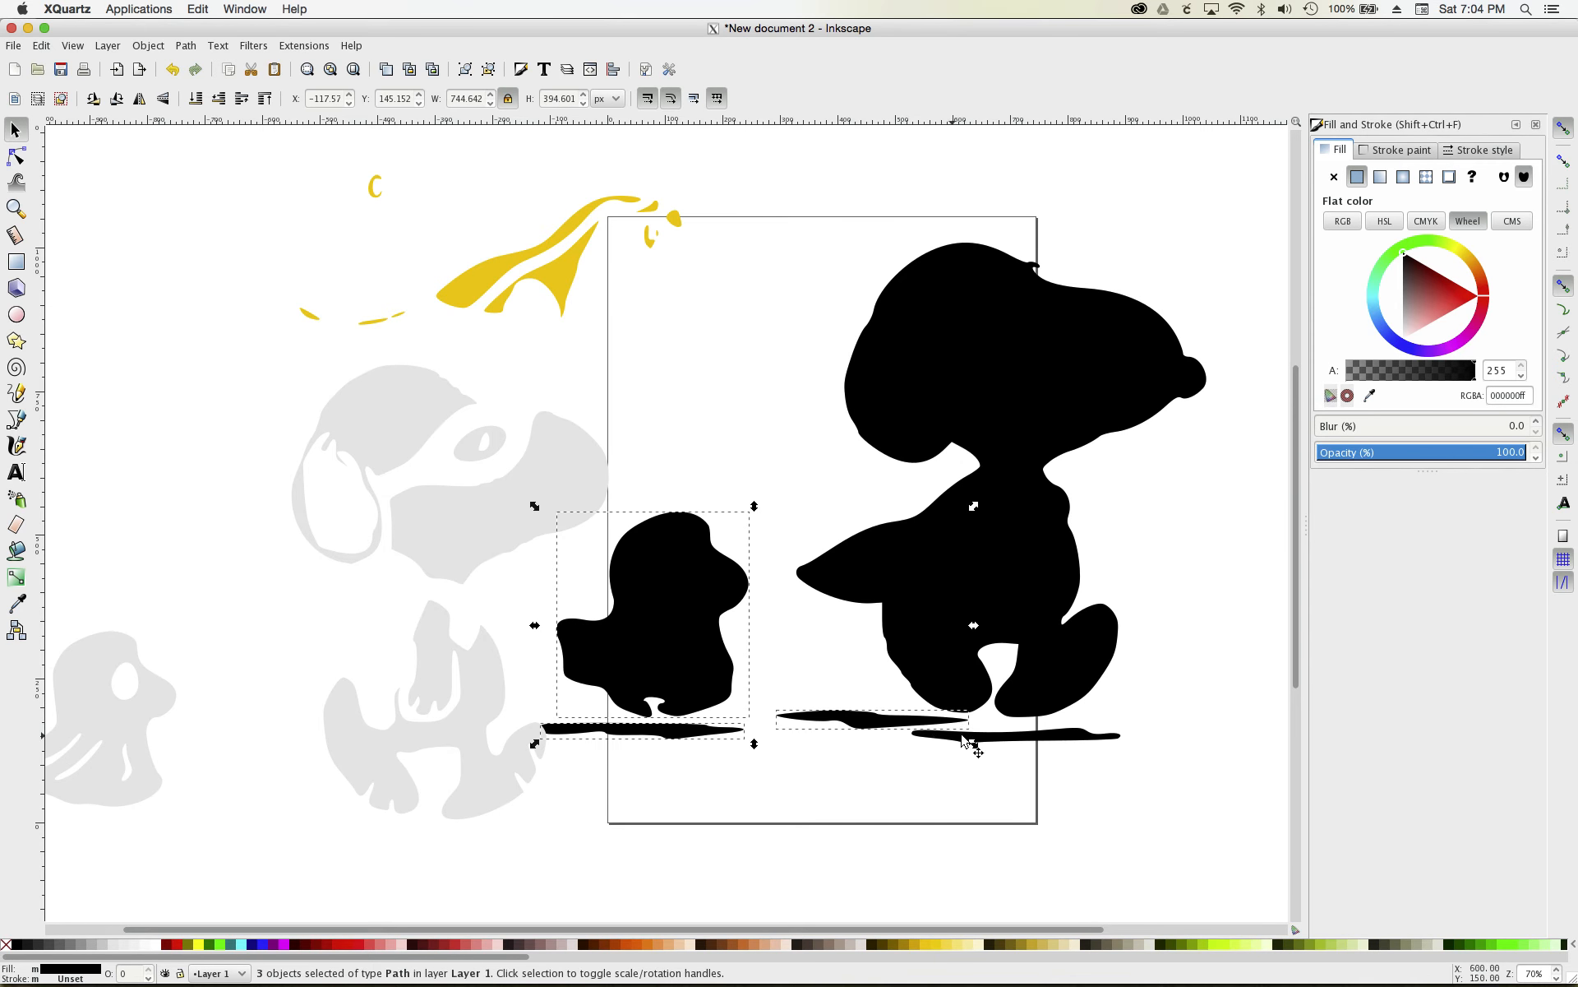
pyautogui.keyDown('shift'); pyautogui.click(990, 740); pyautogui.keyUp('shift')
pyautogui.keyDown('shift'); pyautogui.click(830, 580); pyautogui.keyUp('shift')
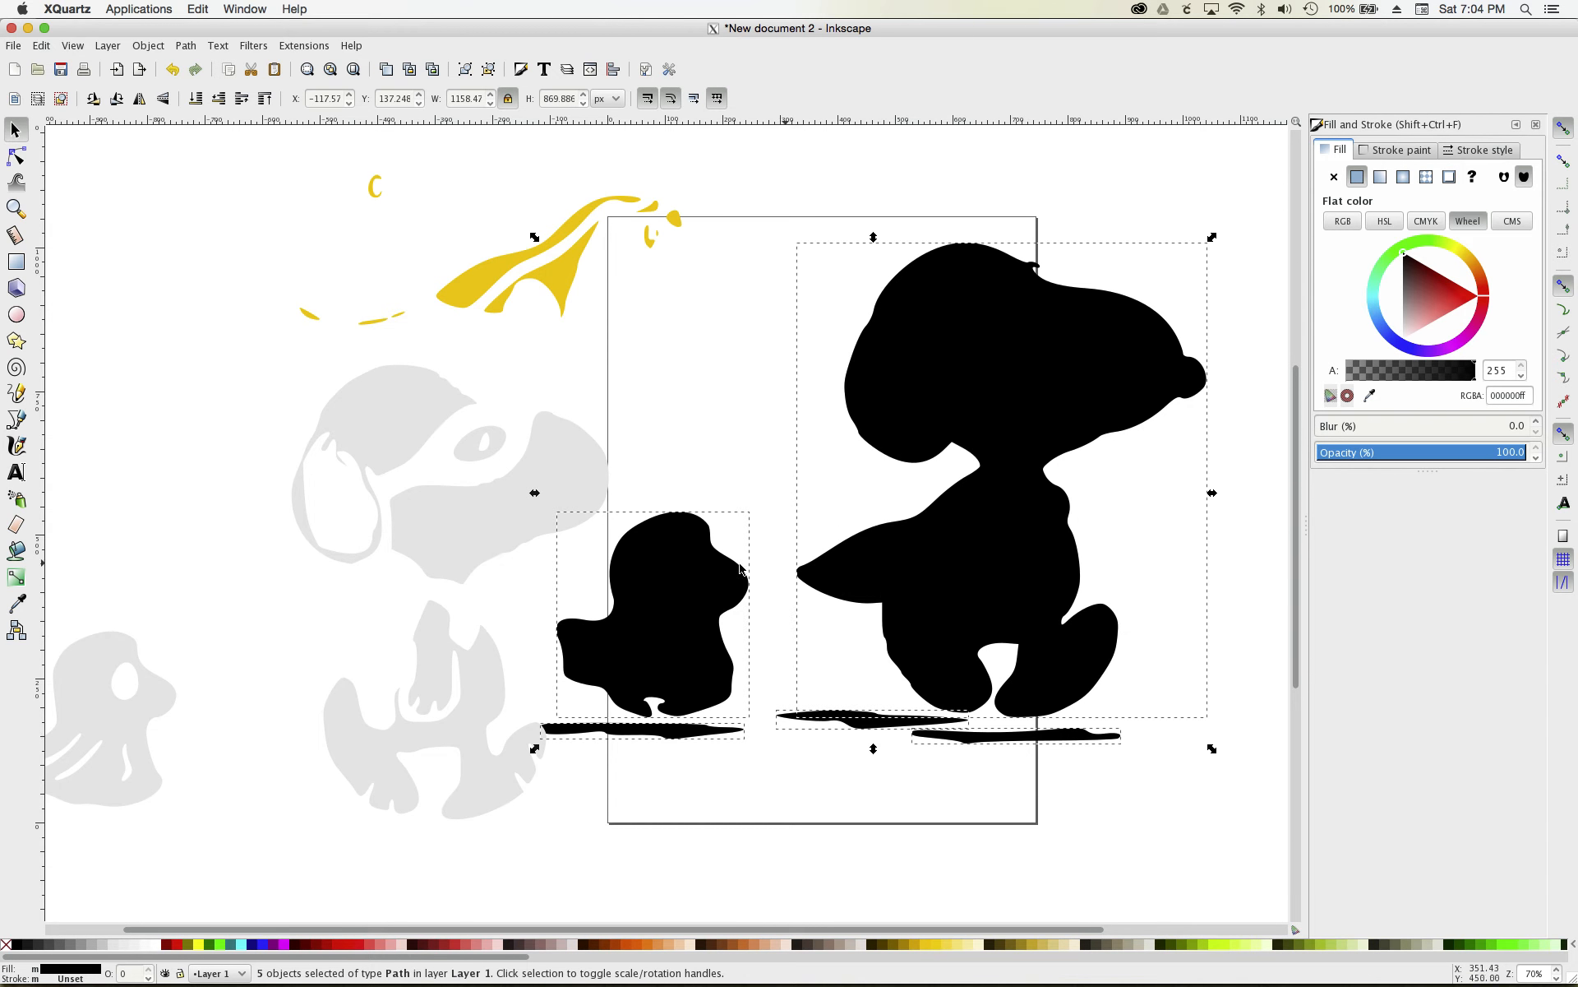
pyautogui.moveTo(585, 641); pyautogui.dragTo(966, 606)
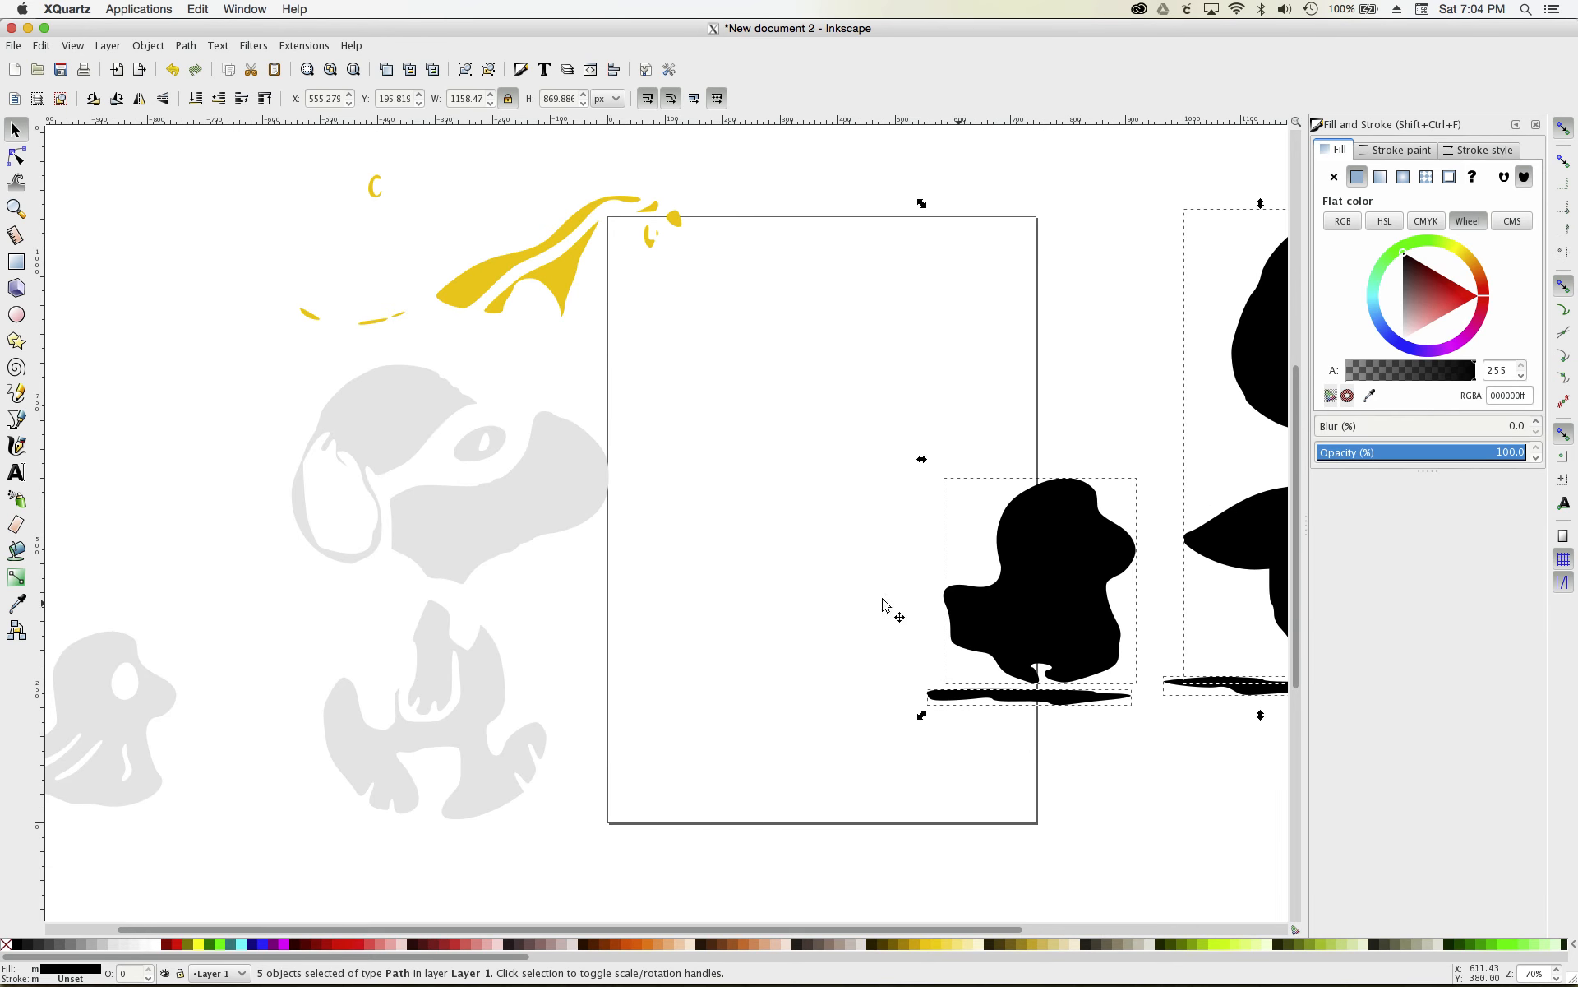
# - Merge Snoopy's gray head, face, eye and body into one path with Union, and place it on the page
pyautogui.moveTo(264, 350); pyautogui.dragTo(622, 855)
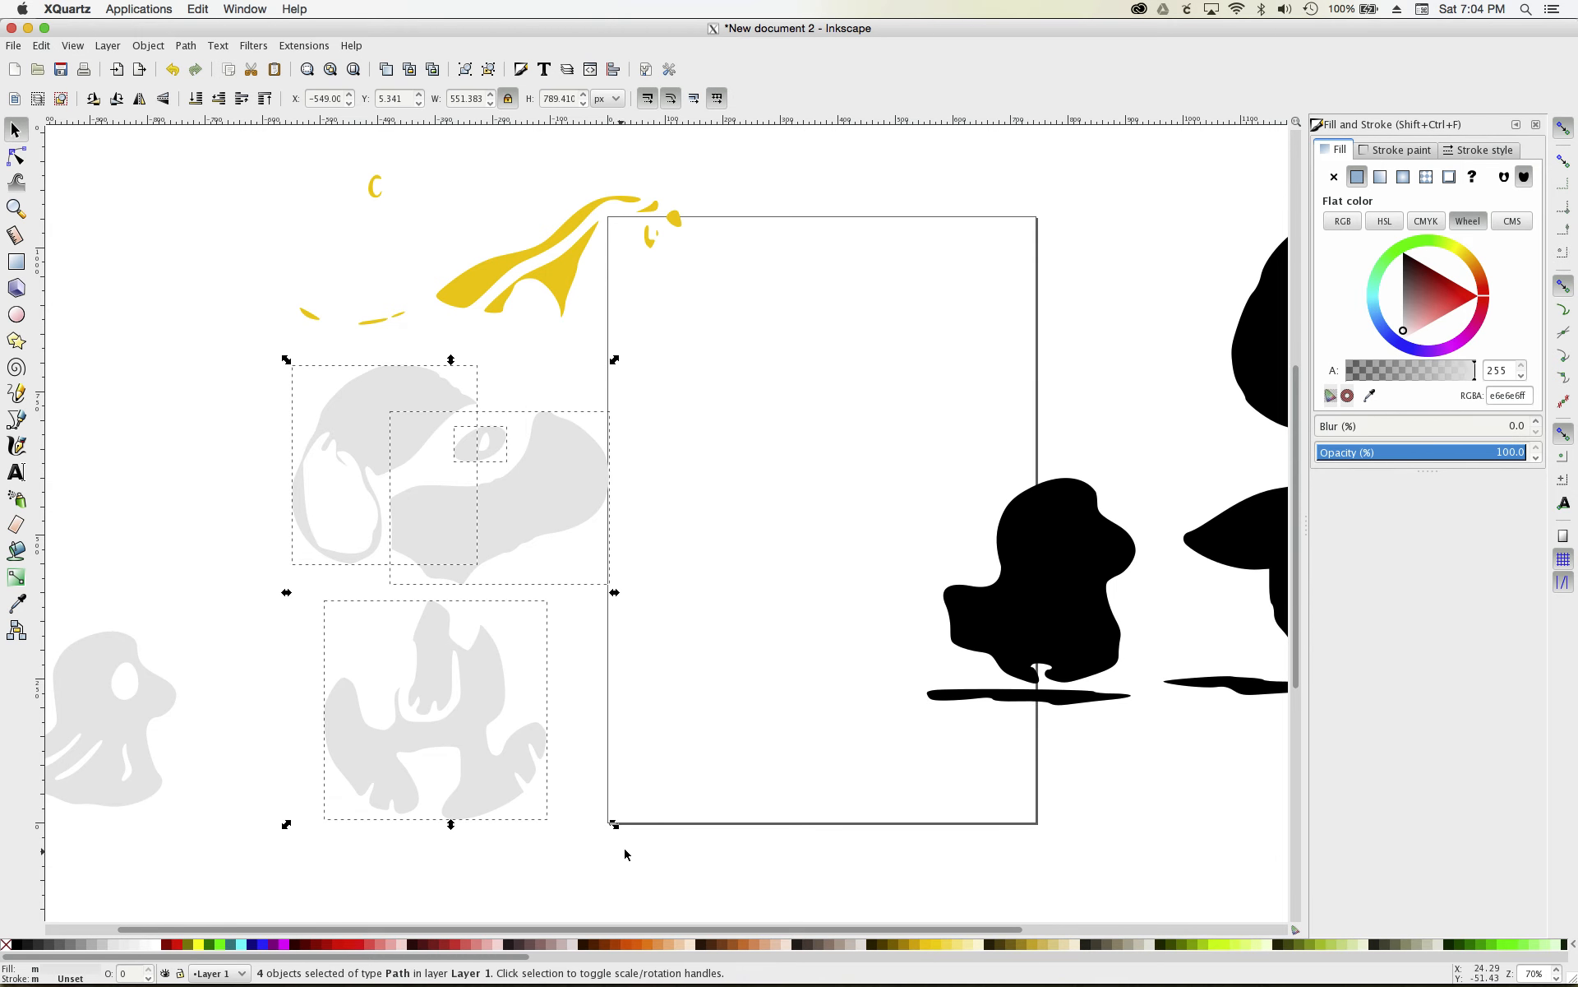
pyautogui.click(184, 46)
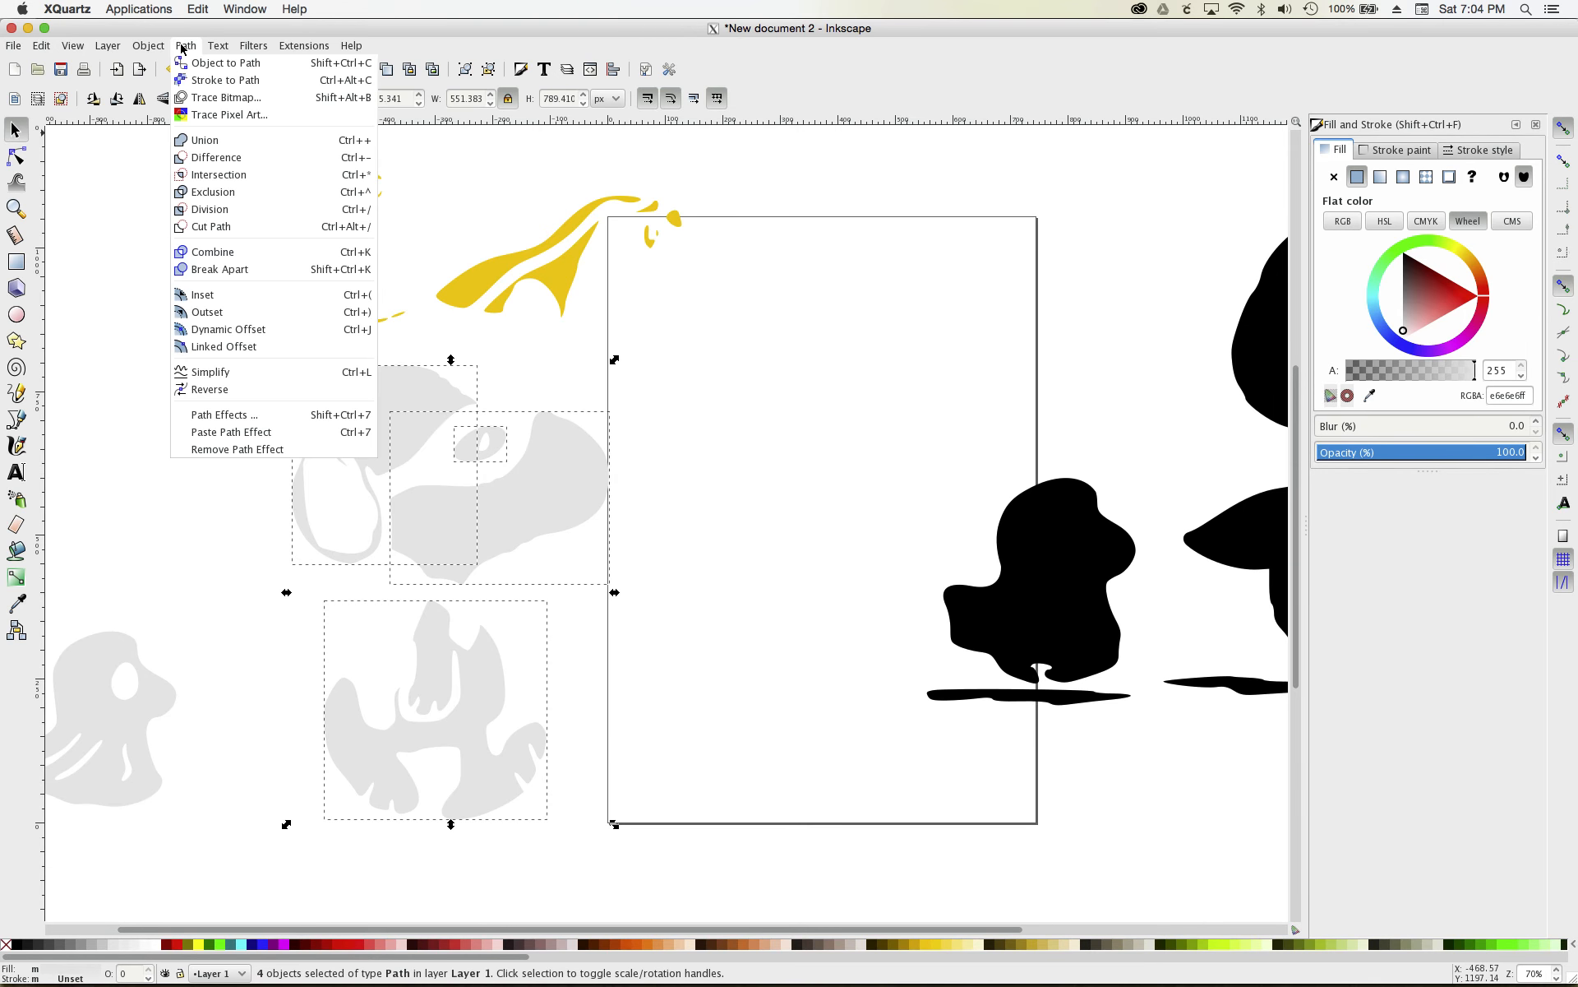
pyautogui.click(197, 144)
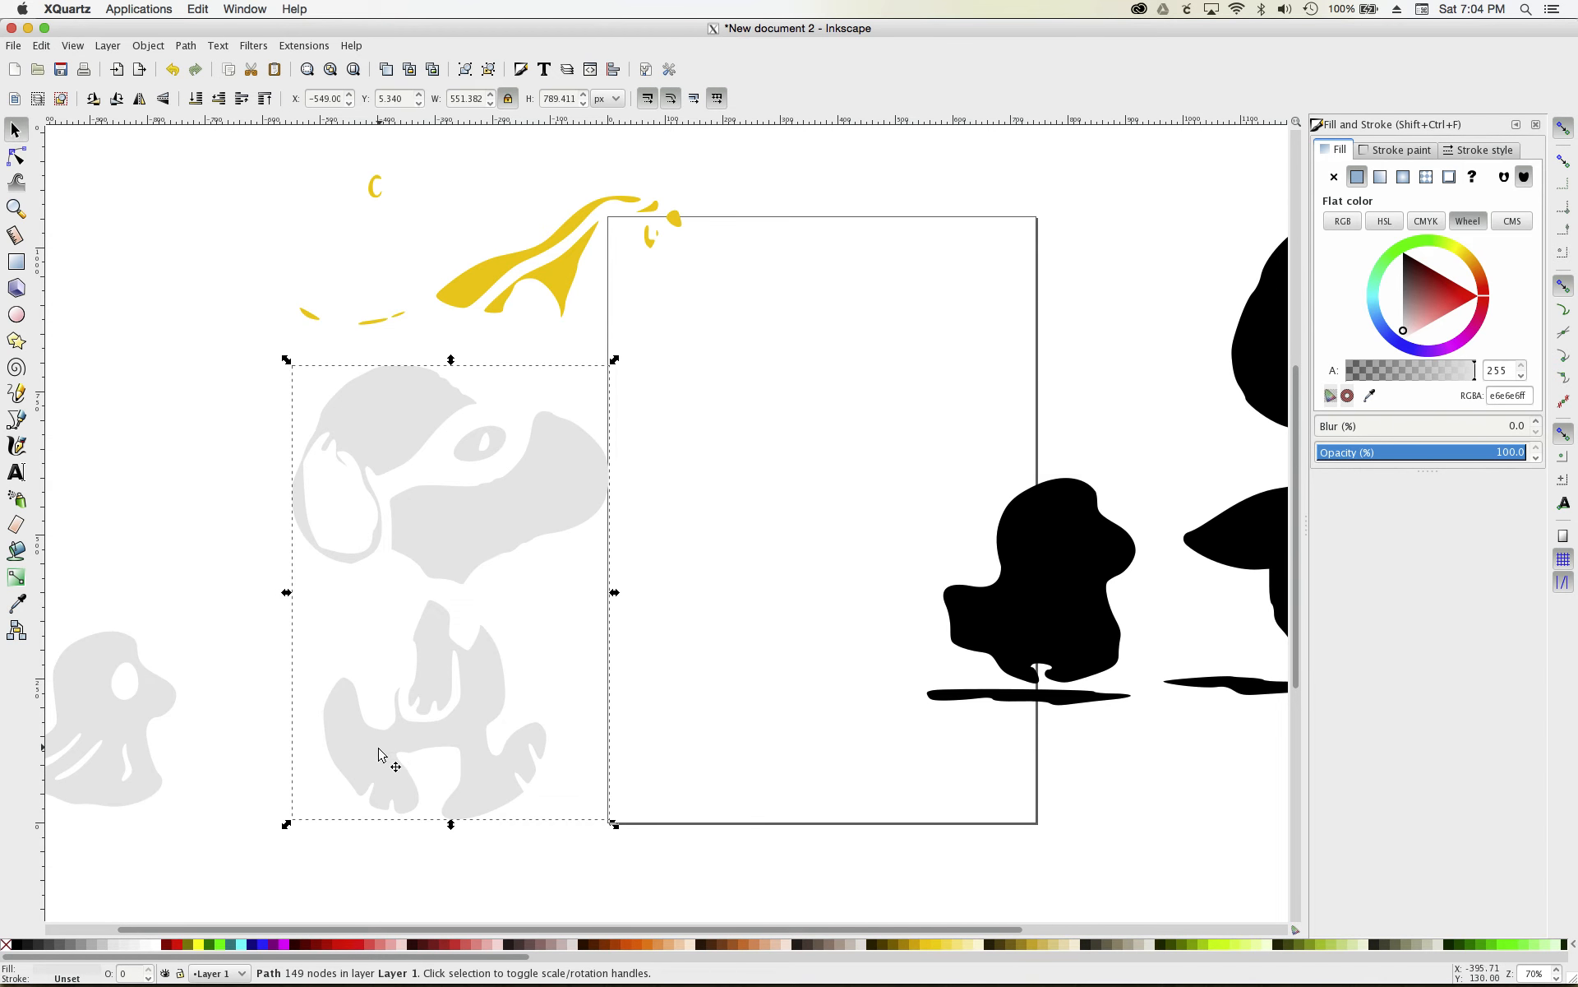
pyautogui.moveTo(553, 714); pyautogui.dragTo(694, 667)
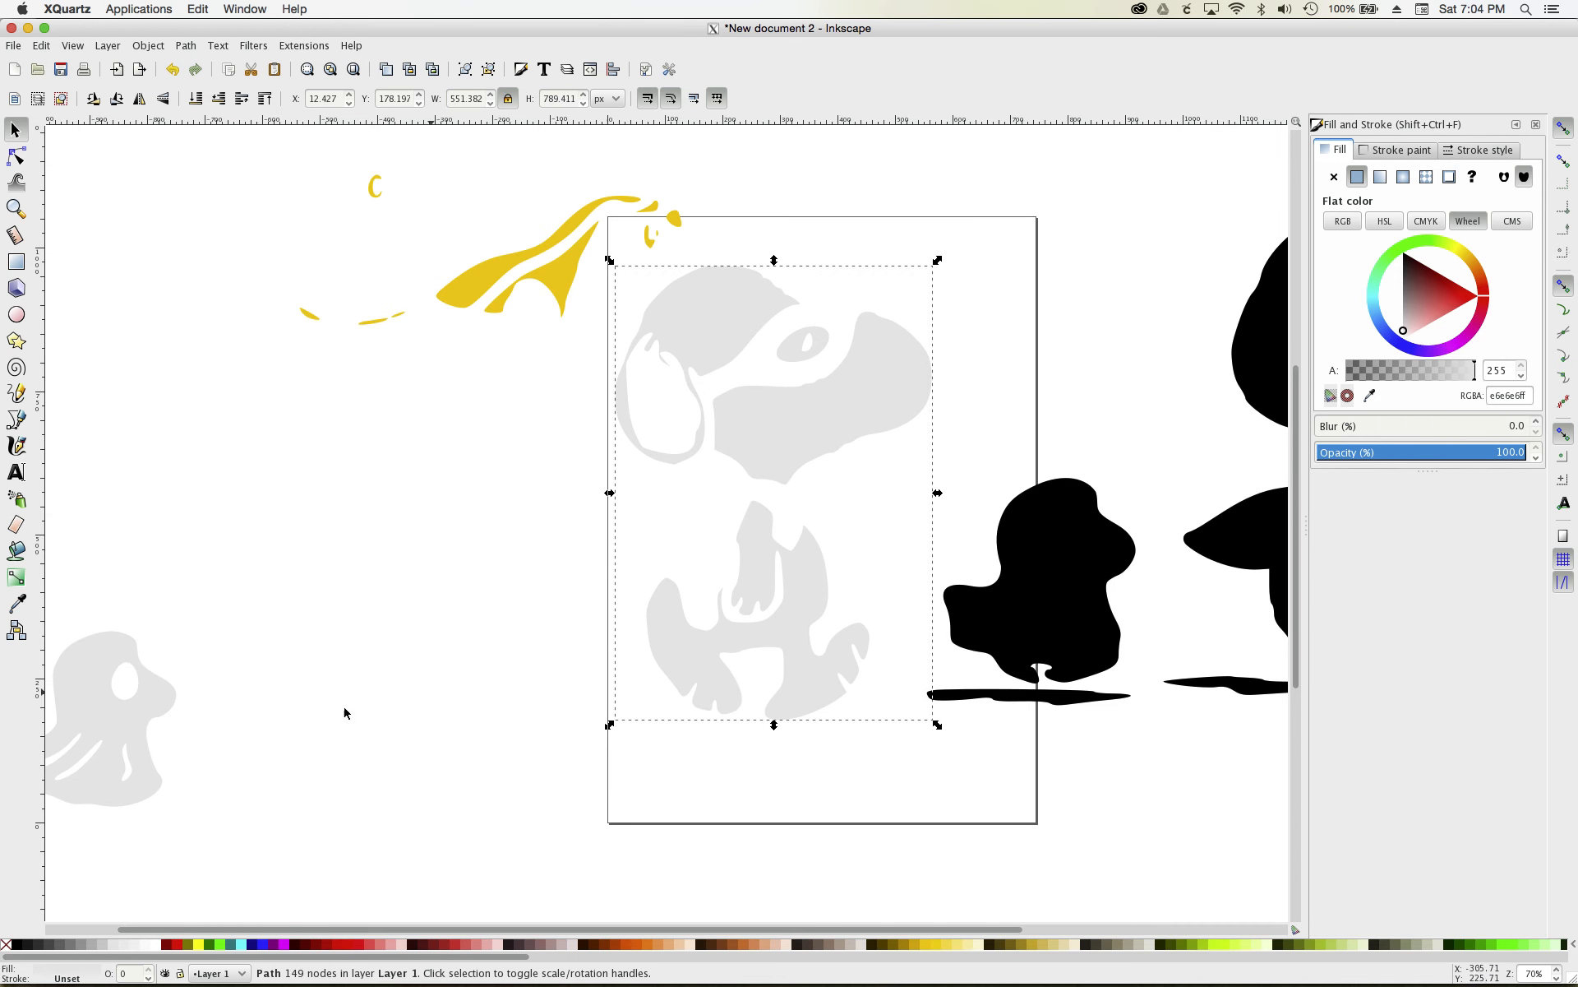
# - Move the gray ghost body nearer to the page, apply Union to it, and clear the selection
pyautogui.moveTo(92, 722); pyautogui.dragTo(363, 646)
pyautogui.moveTo(145, 709); pyautogui.dragTo(408, 652)
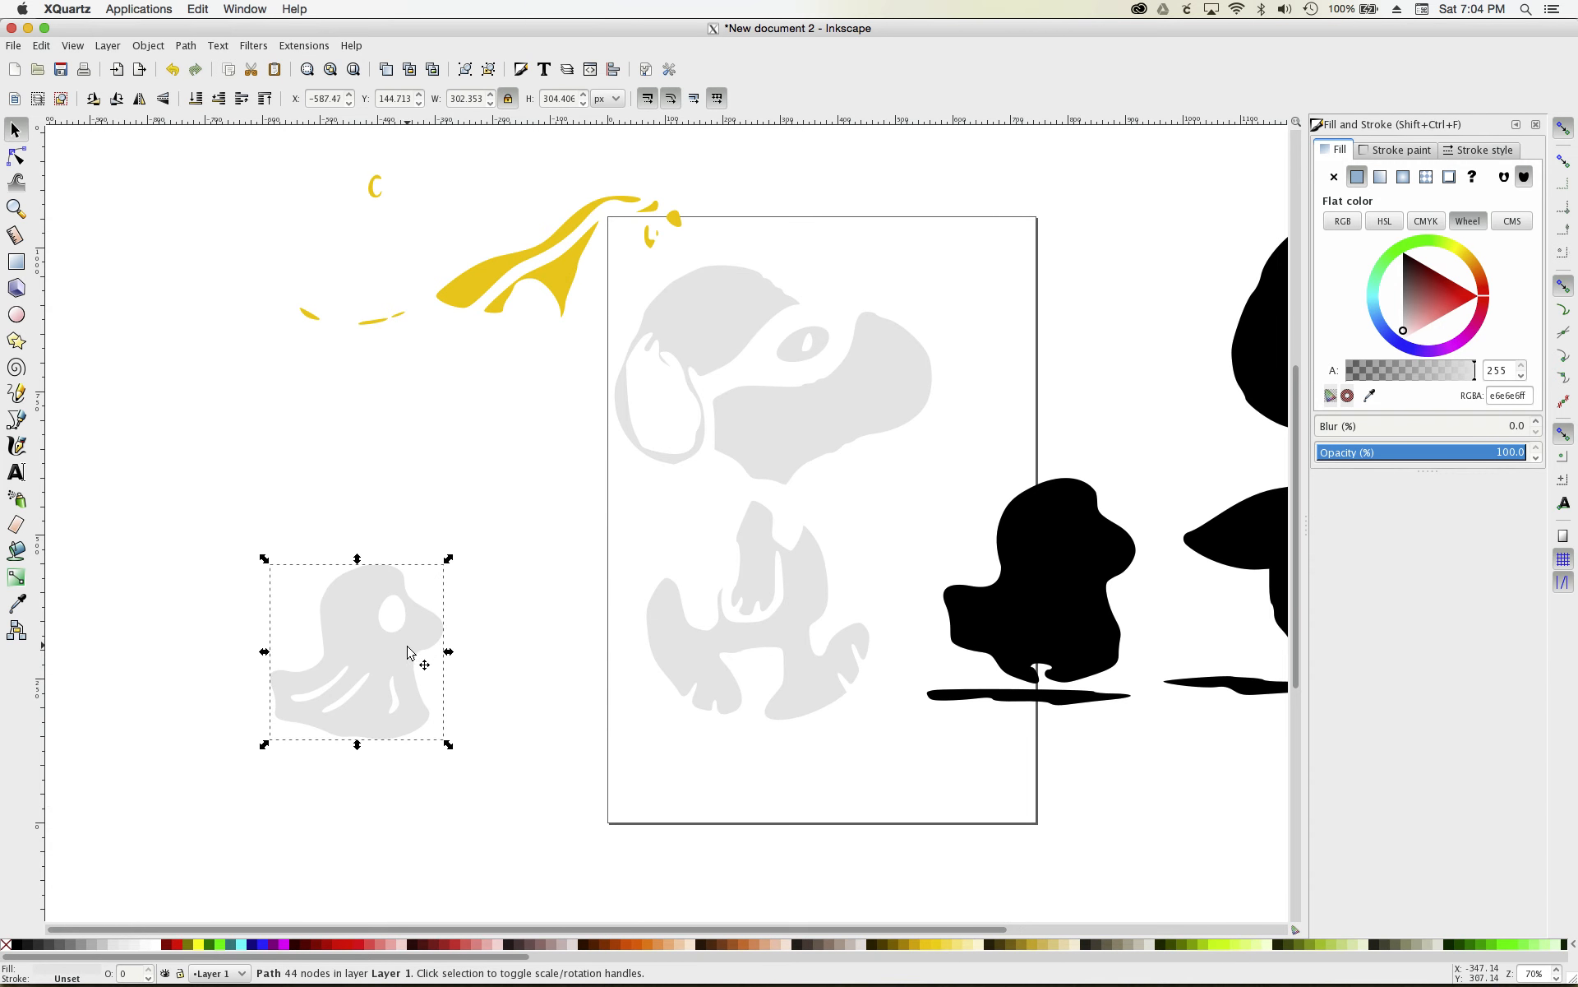
pyautogui.click(187, 45)
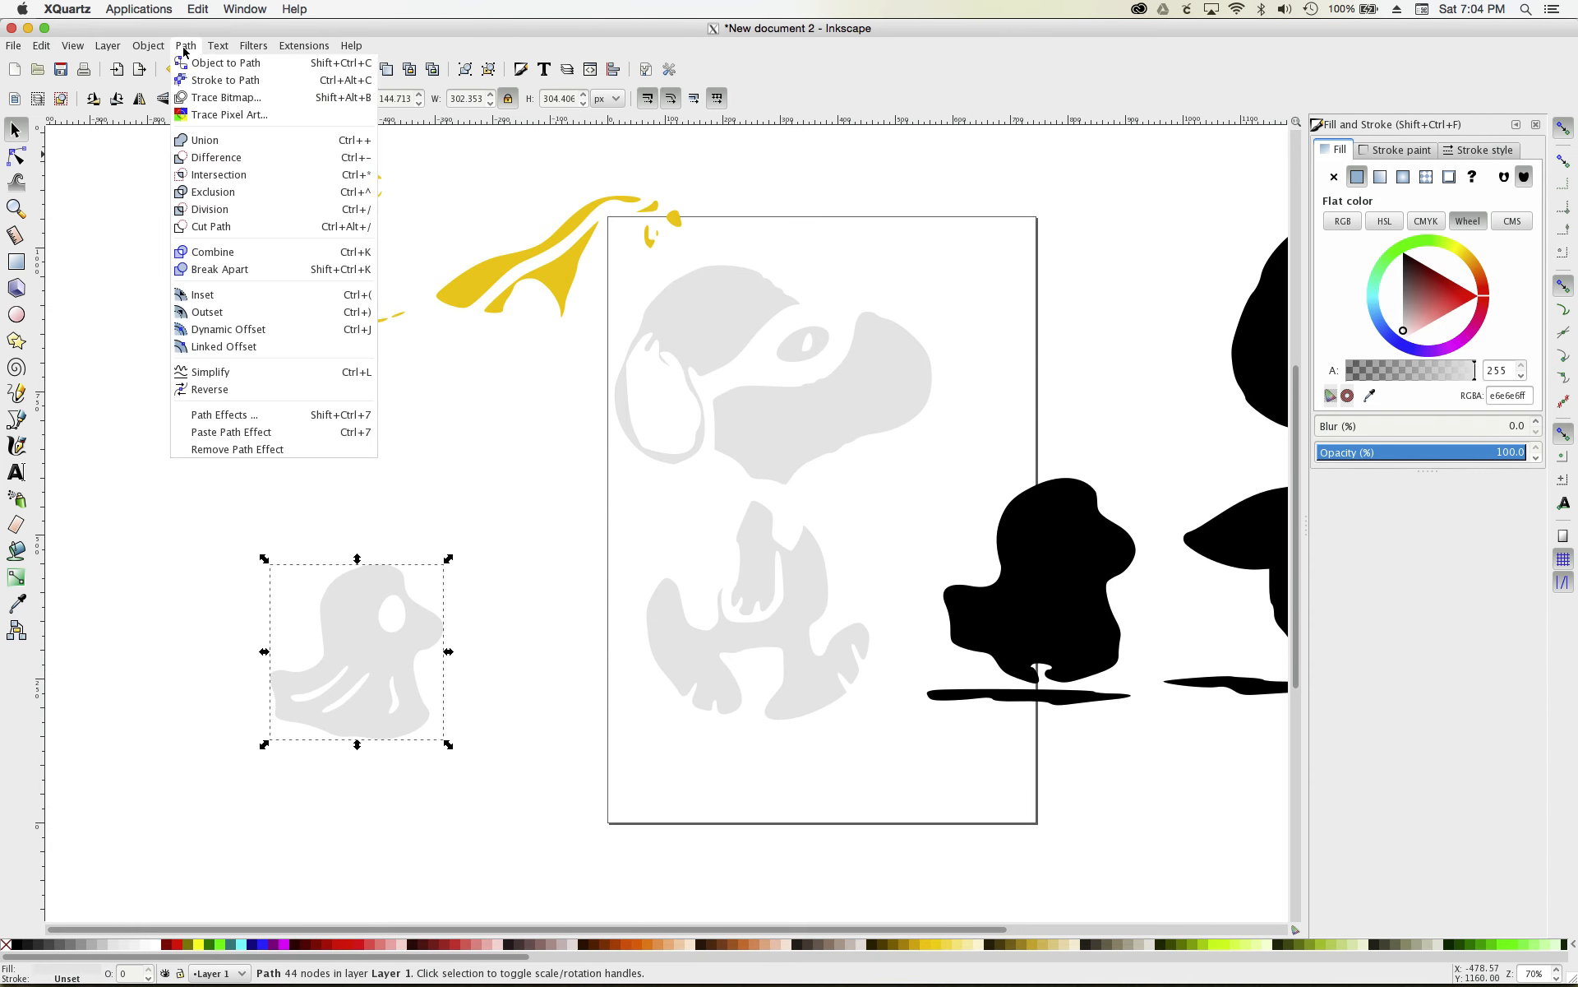
pyautogui.click(206, 141)
pyautogui.click(477, 520)
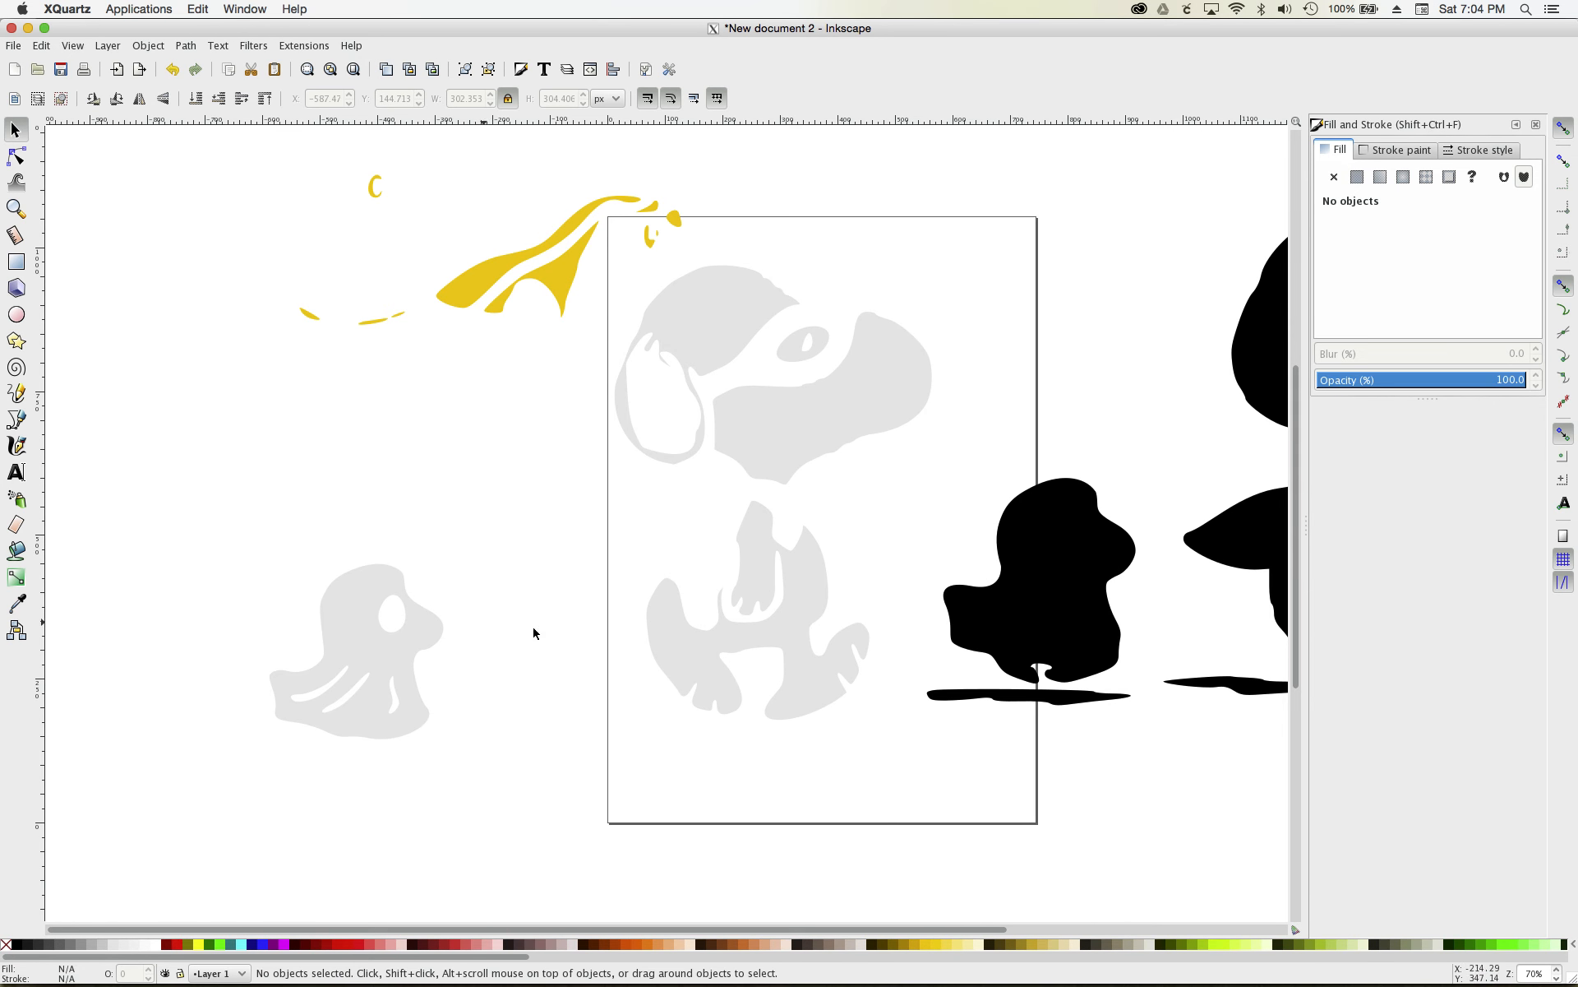
# - Select the black Snoopy silhouette with its two ground shadows and merge them into one path with Union
pyautogui.moveTo(705, 933); pyautogui.dragTo(986, 933)
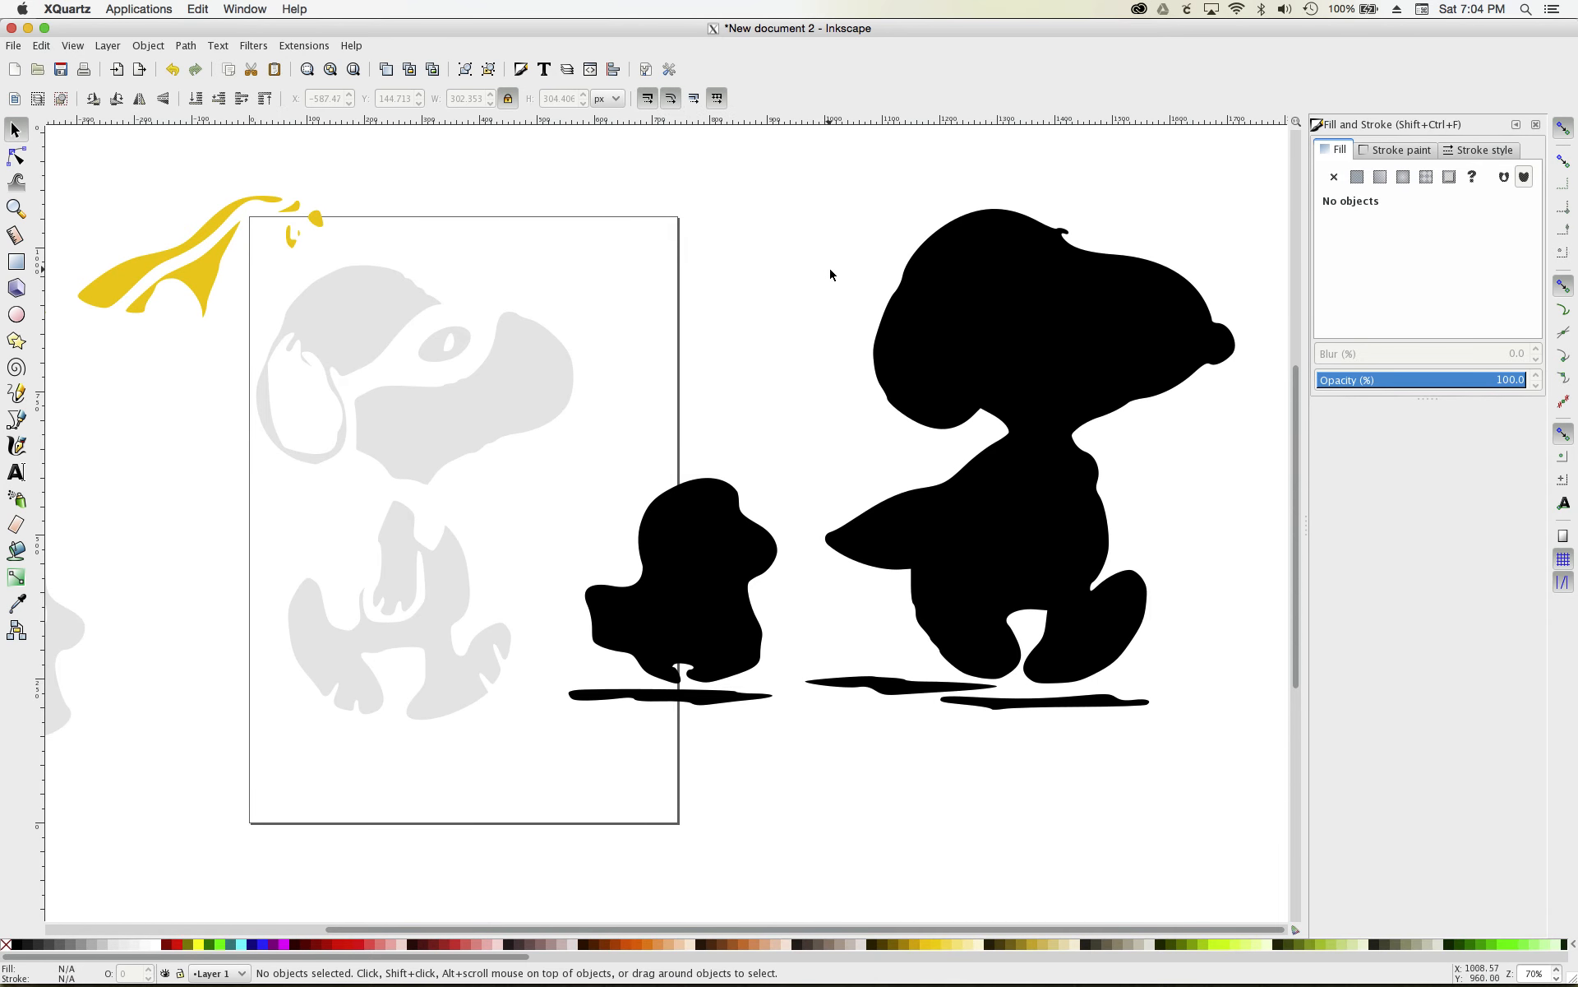
pyautogui.moveTo(801, 167)
pyautogui.mouseDown()
pyautogui.moveTo(929, 553)
pyautogui.moveTo(969, 607)
pyautogui.moveTo(1170, 742)
pyautogui.moveTo(1254, 752)
pyautogui.mouseUp()
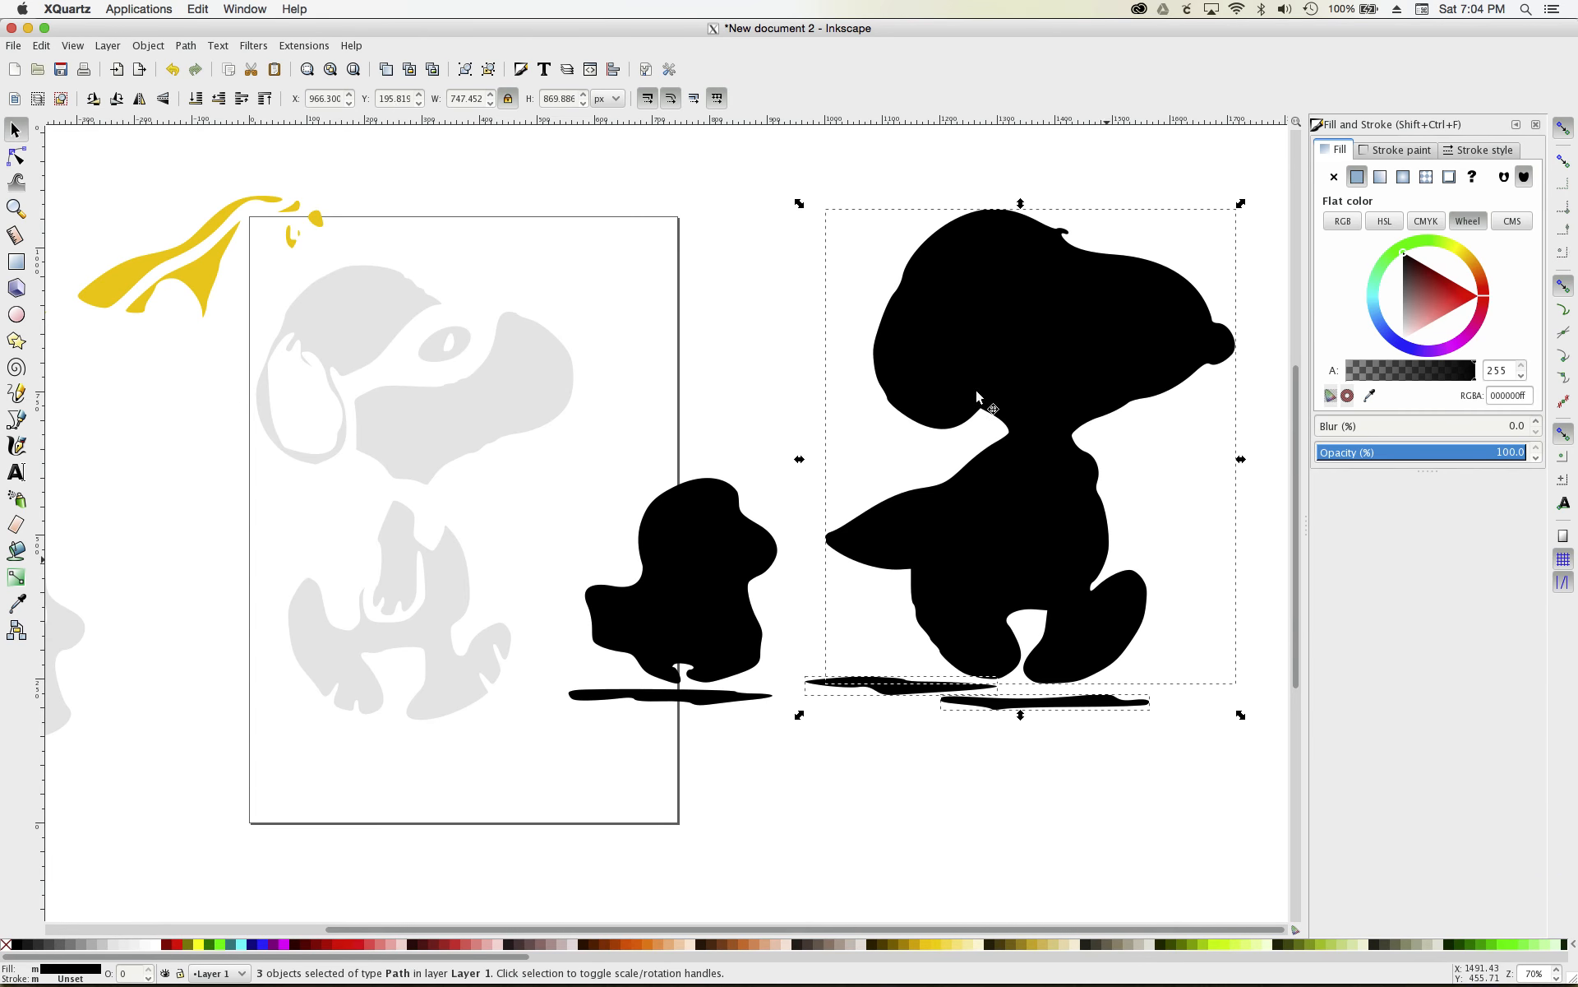
pyautogui.click(187, 48)
pyautogui.click(212, 143)
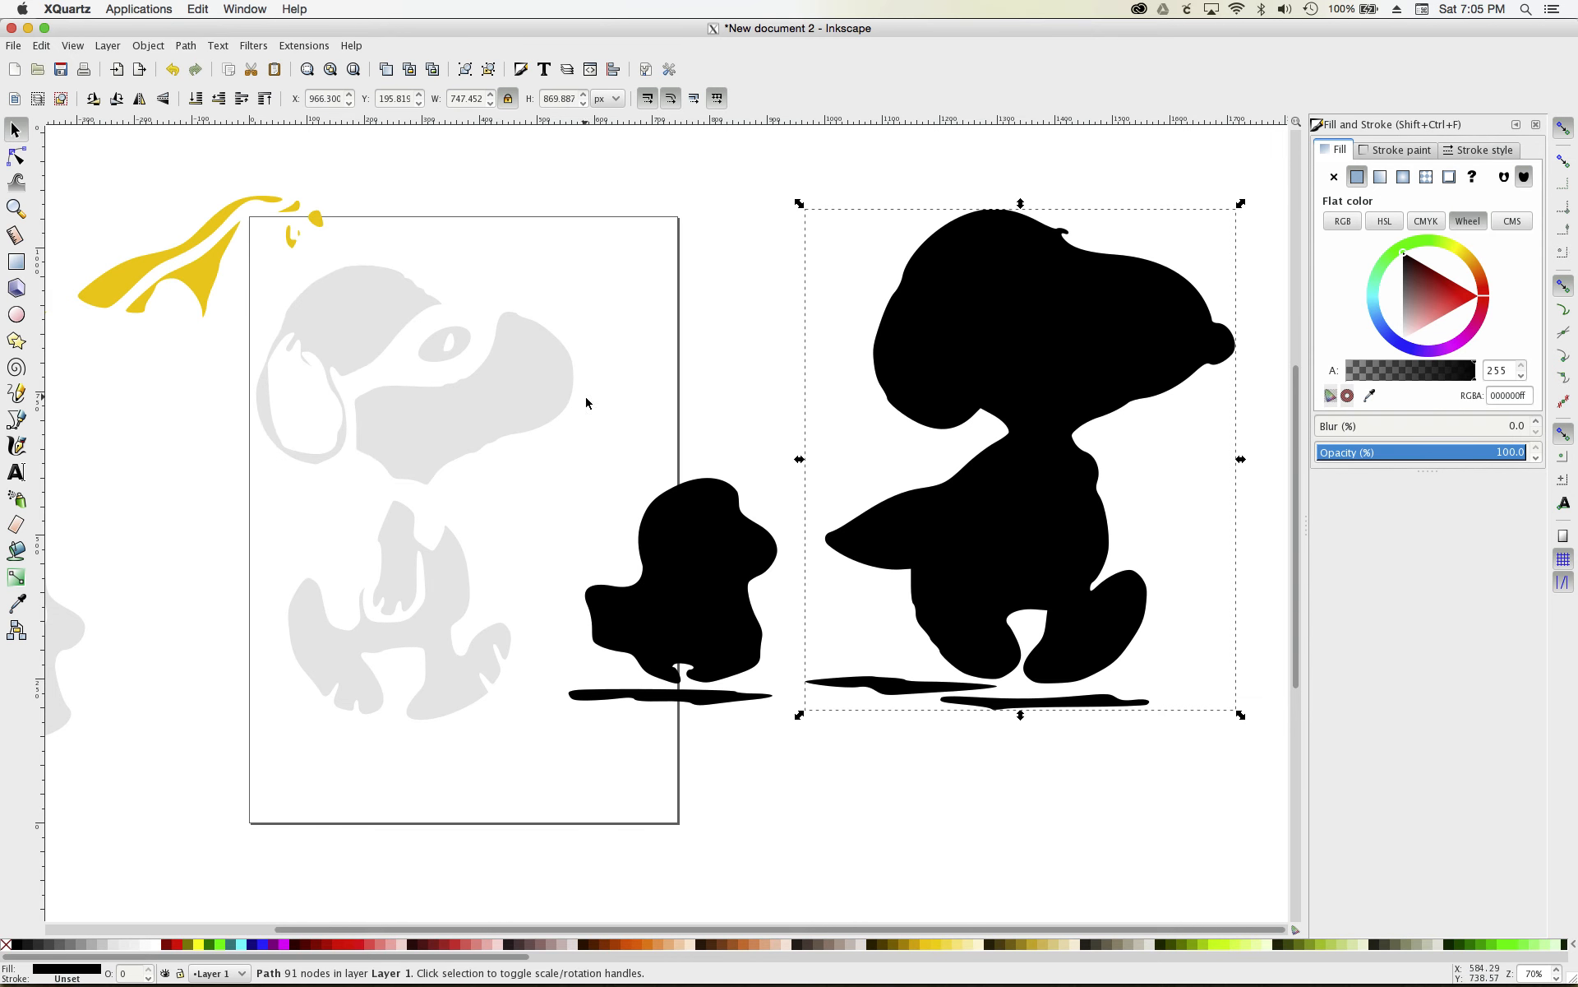
# - Merge the black ghost silhouette and its ground shadow into one path with Union, and clear the selection
pyautogui.moveTo(559, 462); pyautogui.dragTo(784, 749)
pyautogui.click(186, 45)
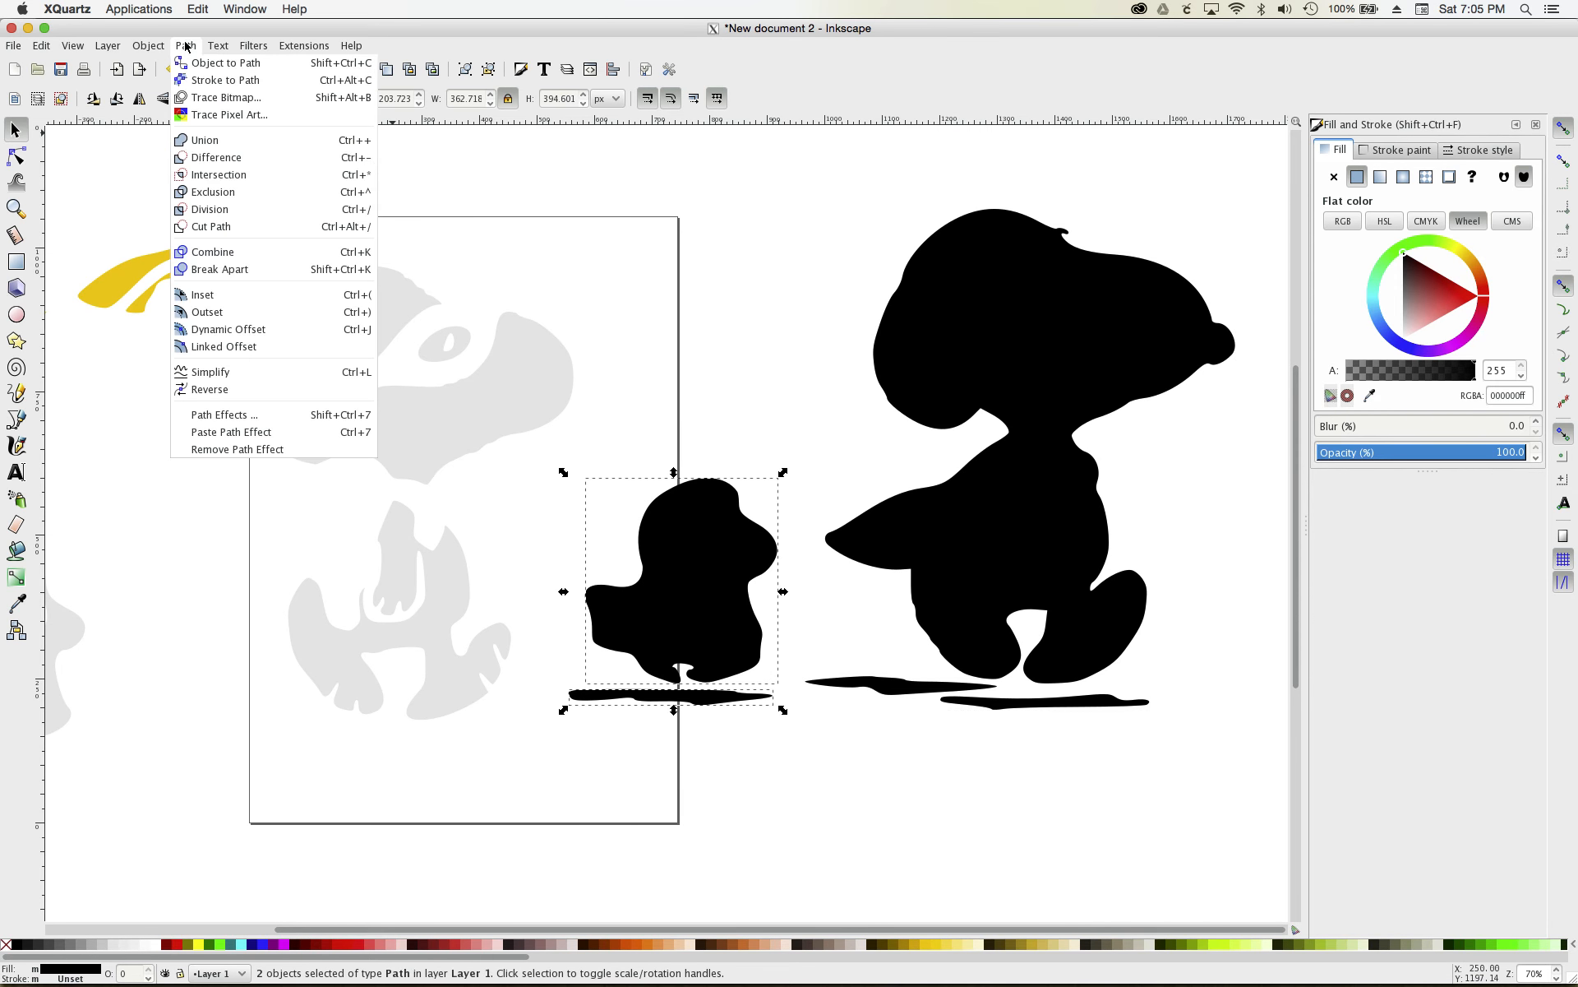
pyautogui.click(206, 141)
pyautogui.click(822, 637)
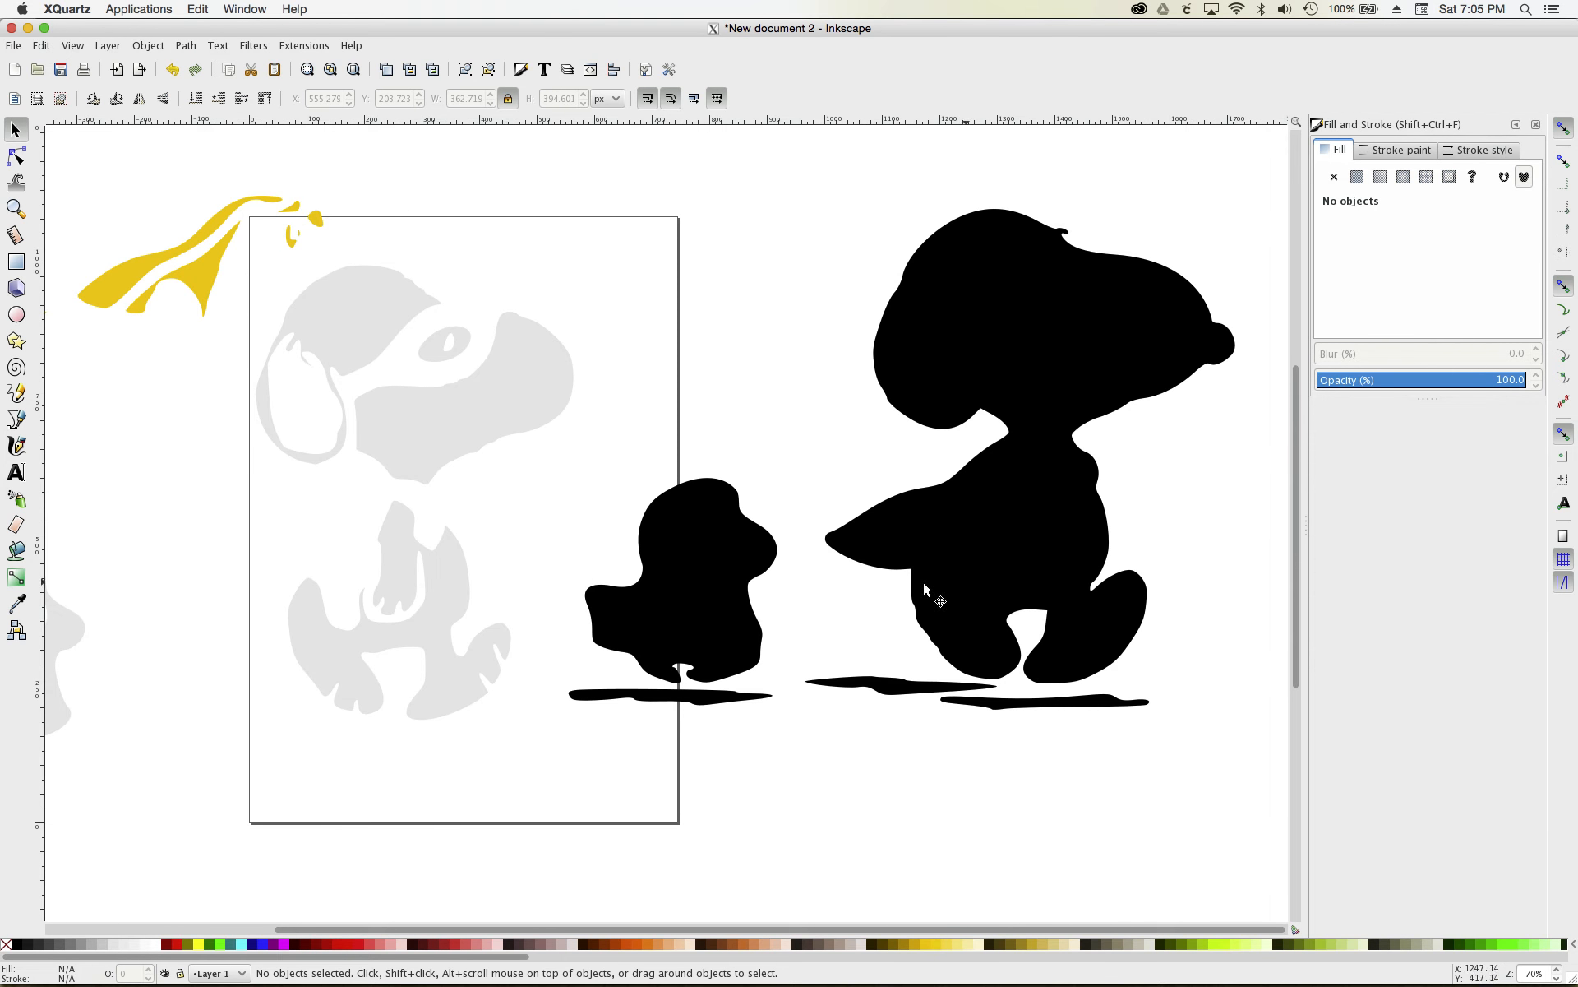
# - Move the black ghost and Snoopy silhouettes back toward the page and align Snoopy's gray shape over his silhouette
pyautogui.moveTo(699, 617); pyautogui.dragTo(286, 636)
pyautogui.moveTo(1056, 589); pyautogui.dragTo(655, 629)
pyautogui.moveTo(446, 581); pyautogui.dragTo(676, 583)
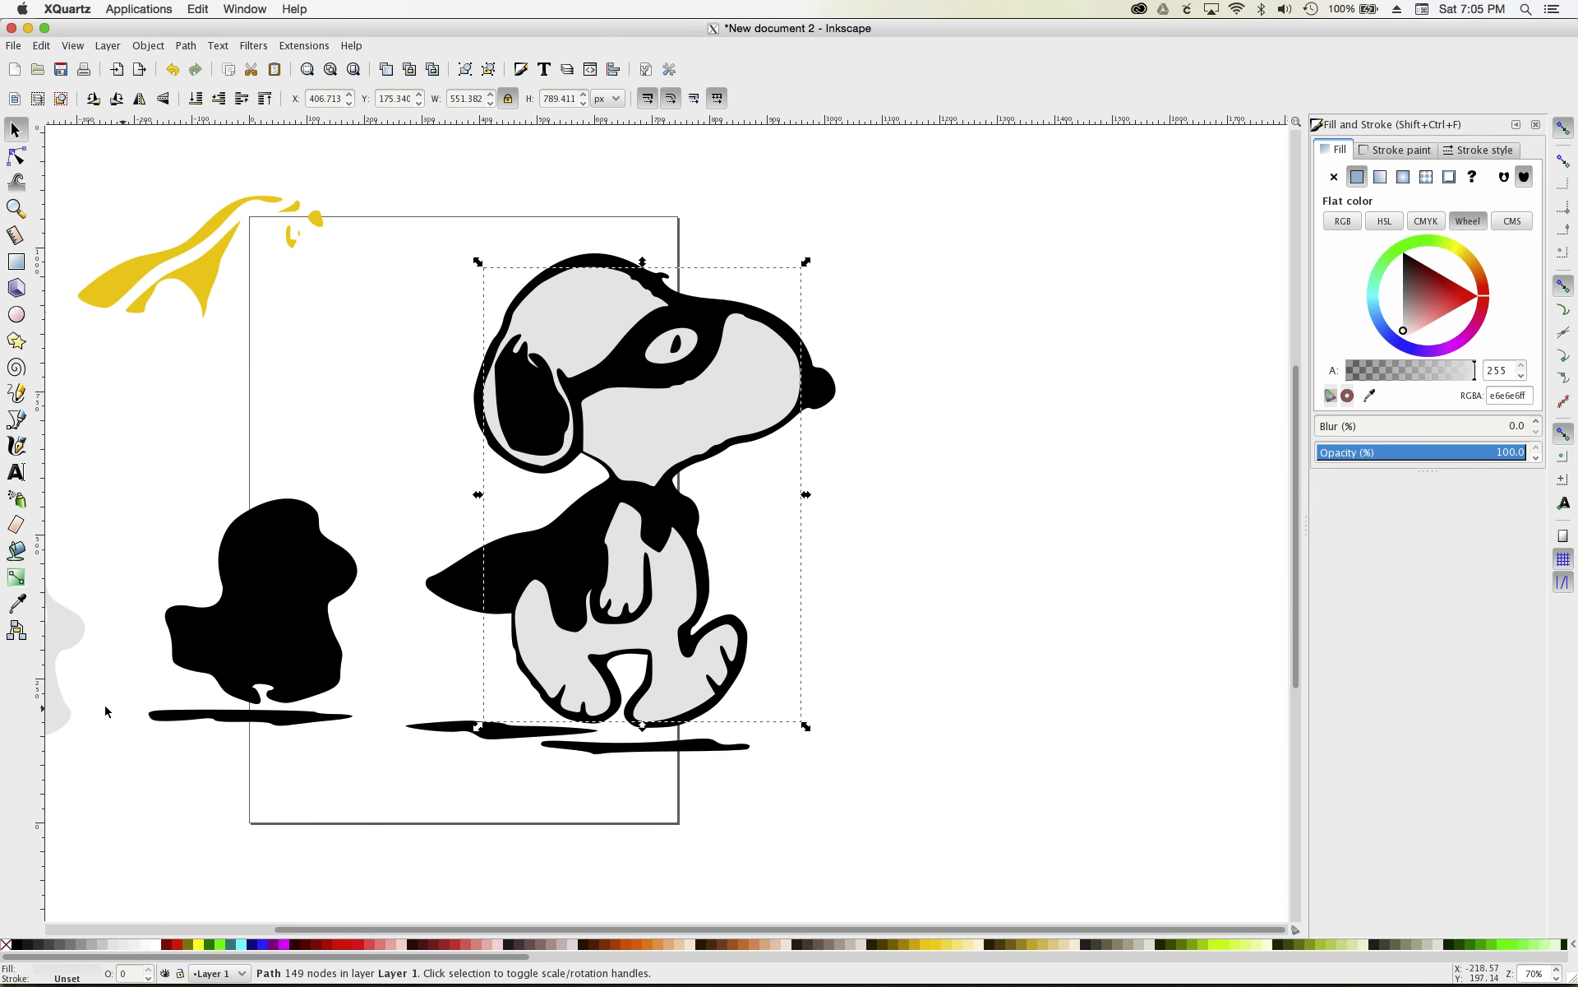
# - Place the gray ghost body, the yellow cape and the ghost's yellow eye and feet pieces over their black silhouettes
pyautogui.moveTo(76, 633); pyautogui.dragTo(341, 576)
pyautogui.moveTo(113, 296); pyautogui.dragTo(481, 579)
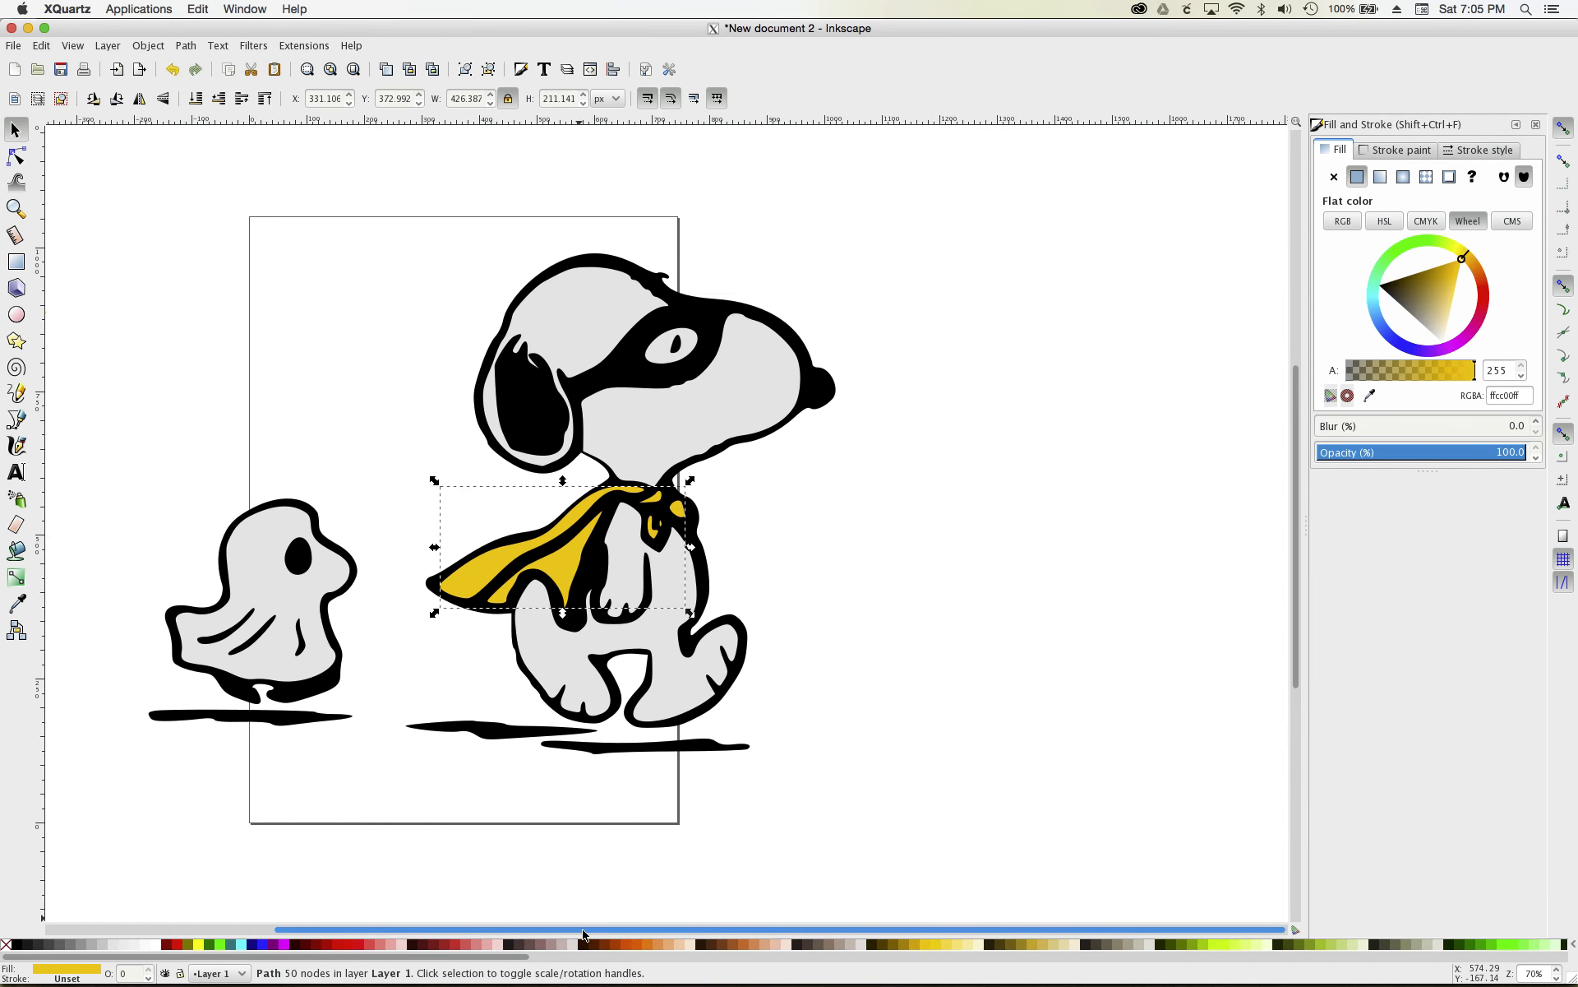
pyautogui.hscroll(-3, 583, 934)
pyautogui.moveTo(68, 328); pyautogui.dragTo(351, 693)
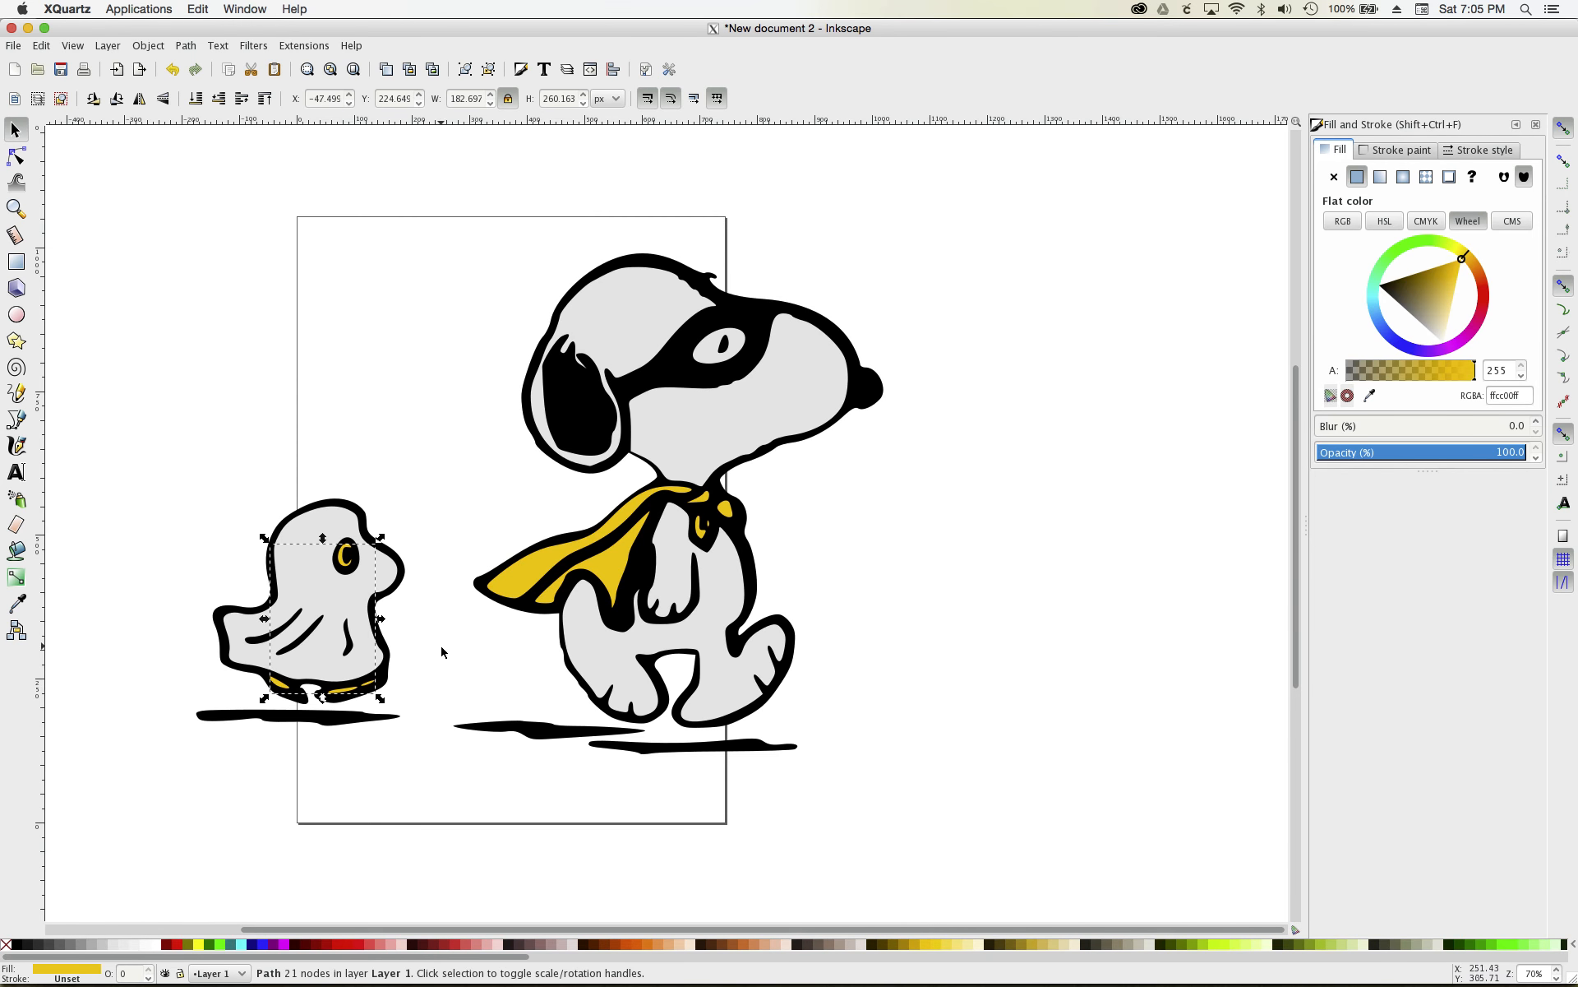
pyautogui.click(451, 619)
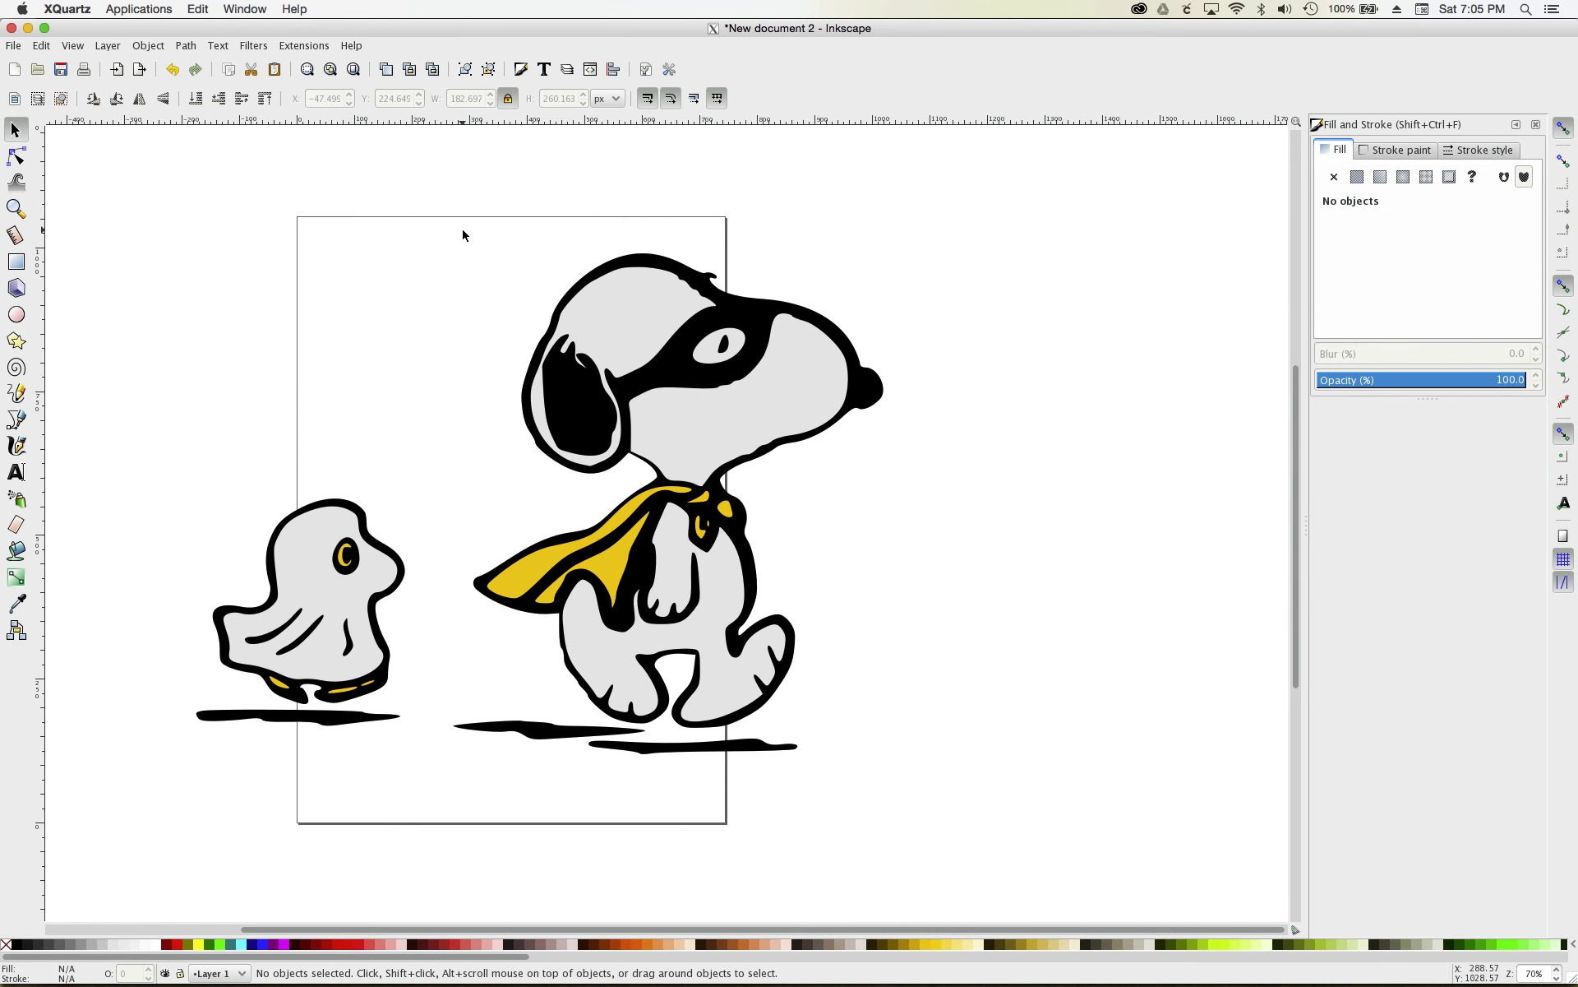
# - Save the drawing to the Desktop as snoopyandwoodstock2.svg and switch to Cricut Design Space in Firefox
pyautogui.click(14, 46)
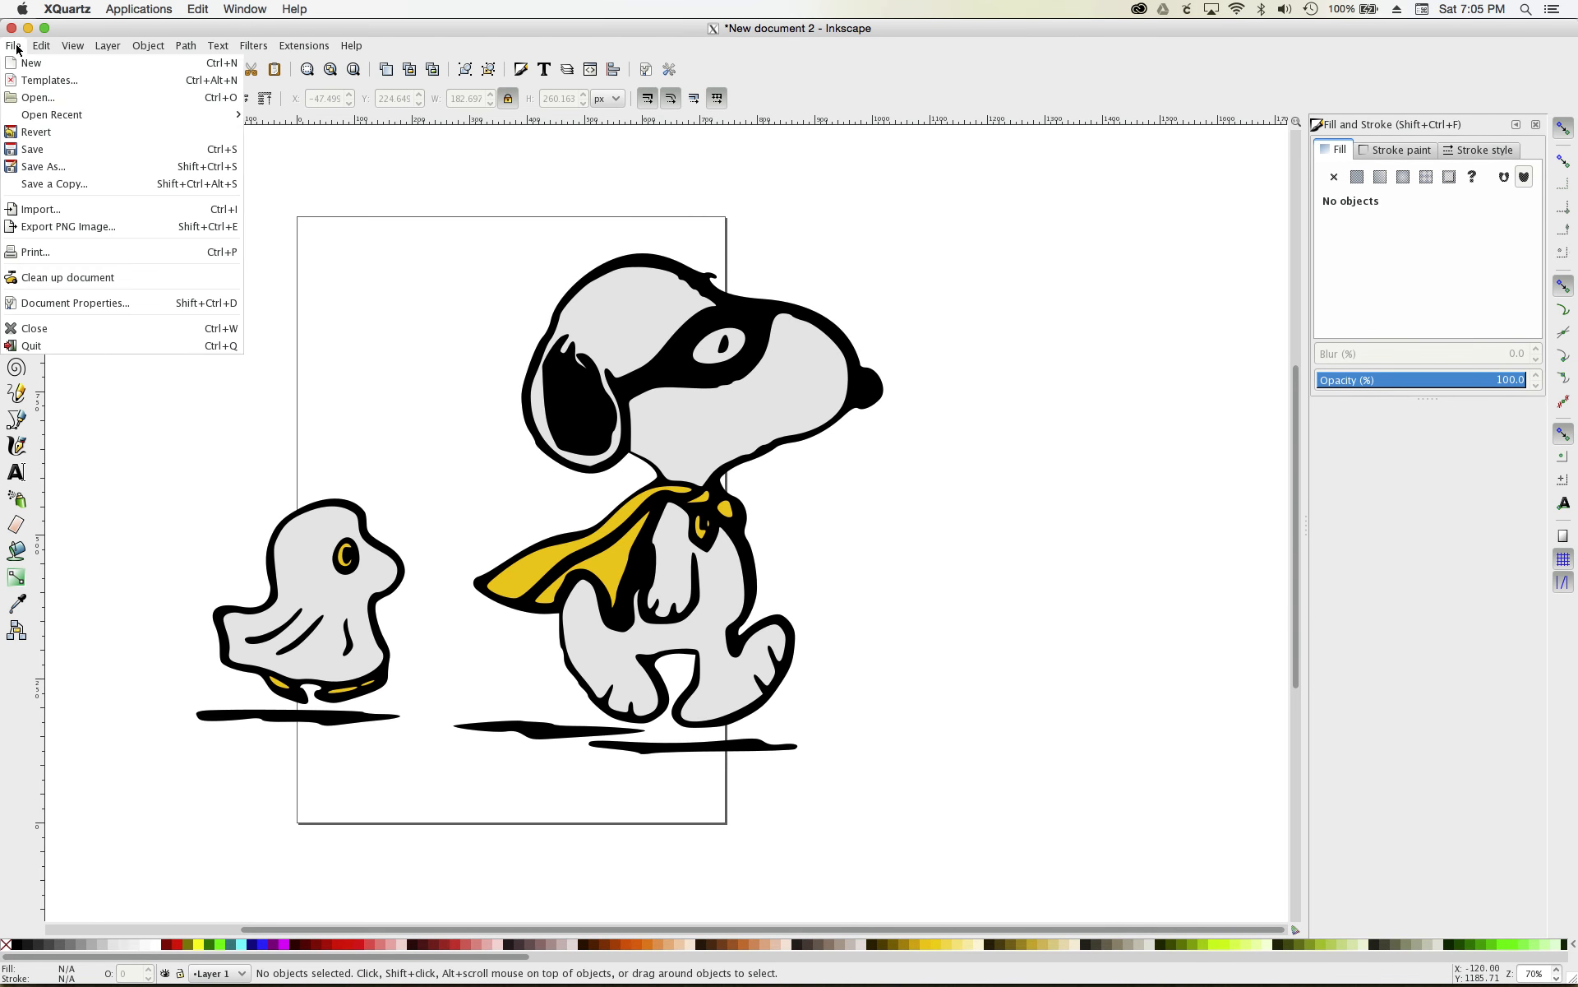
pyautogui.click(46, 167)
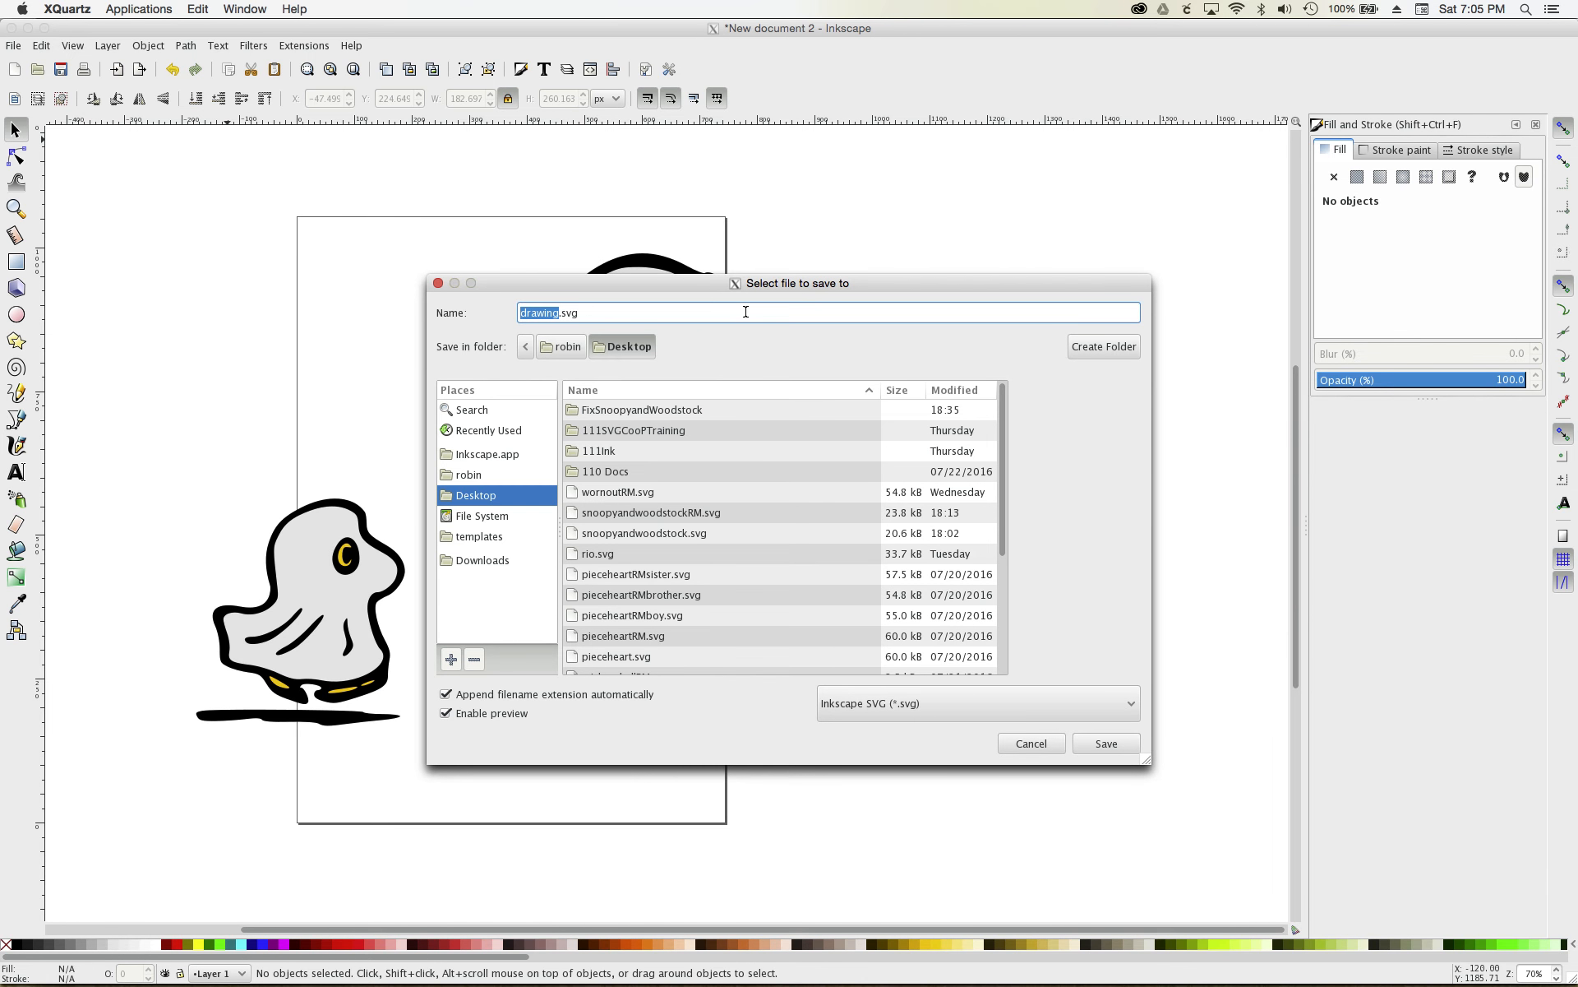
pyautogui.write('snoopyandwoodstock2')
pyautogui.press('Return')
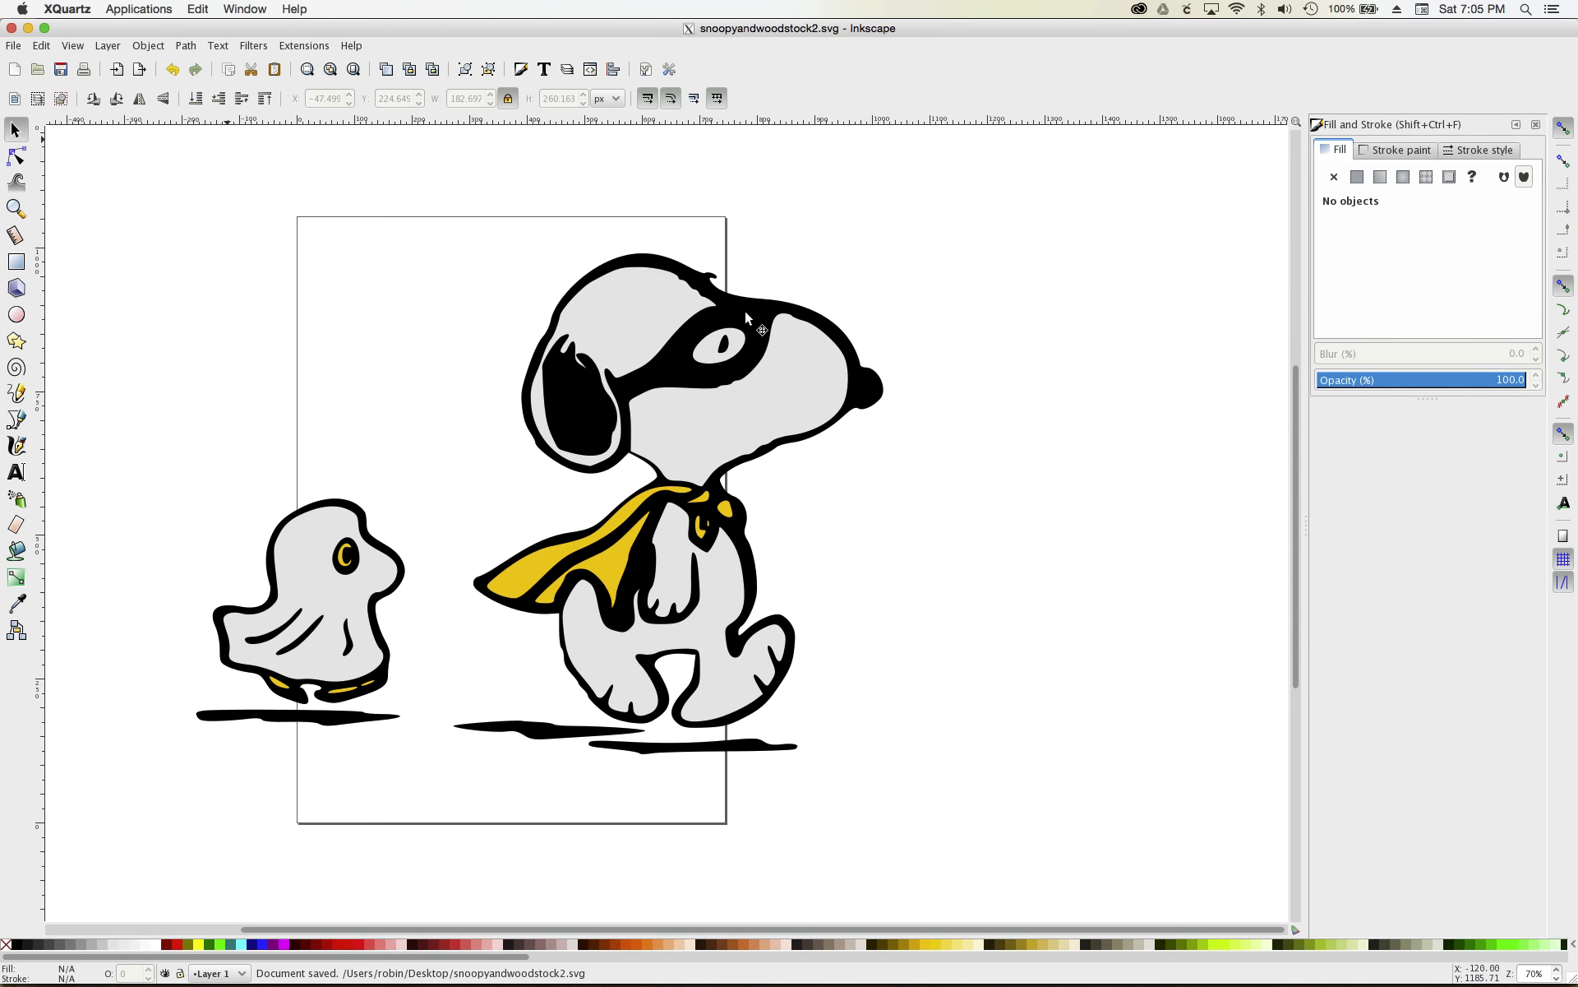
pyautogui.click(740, 945)
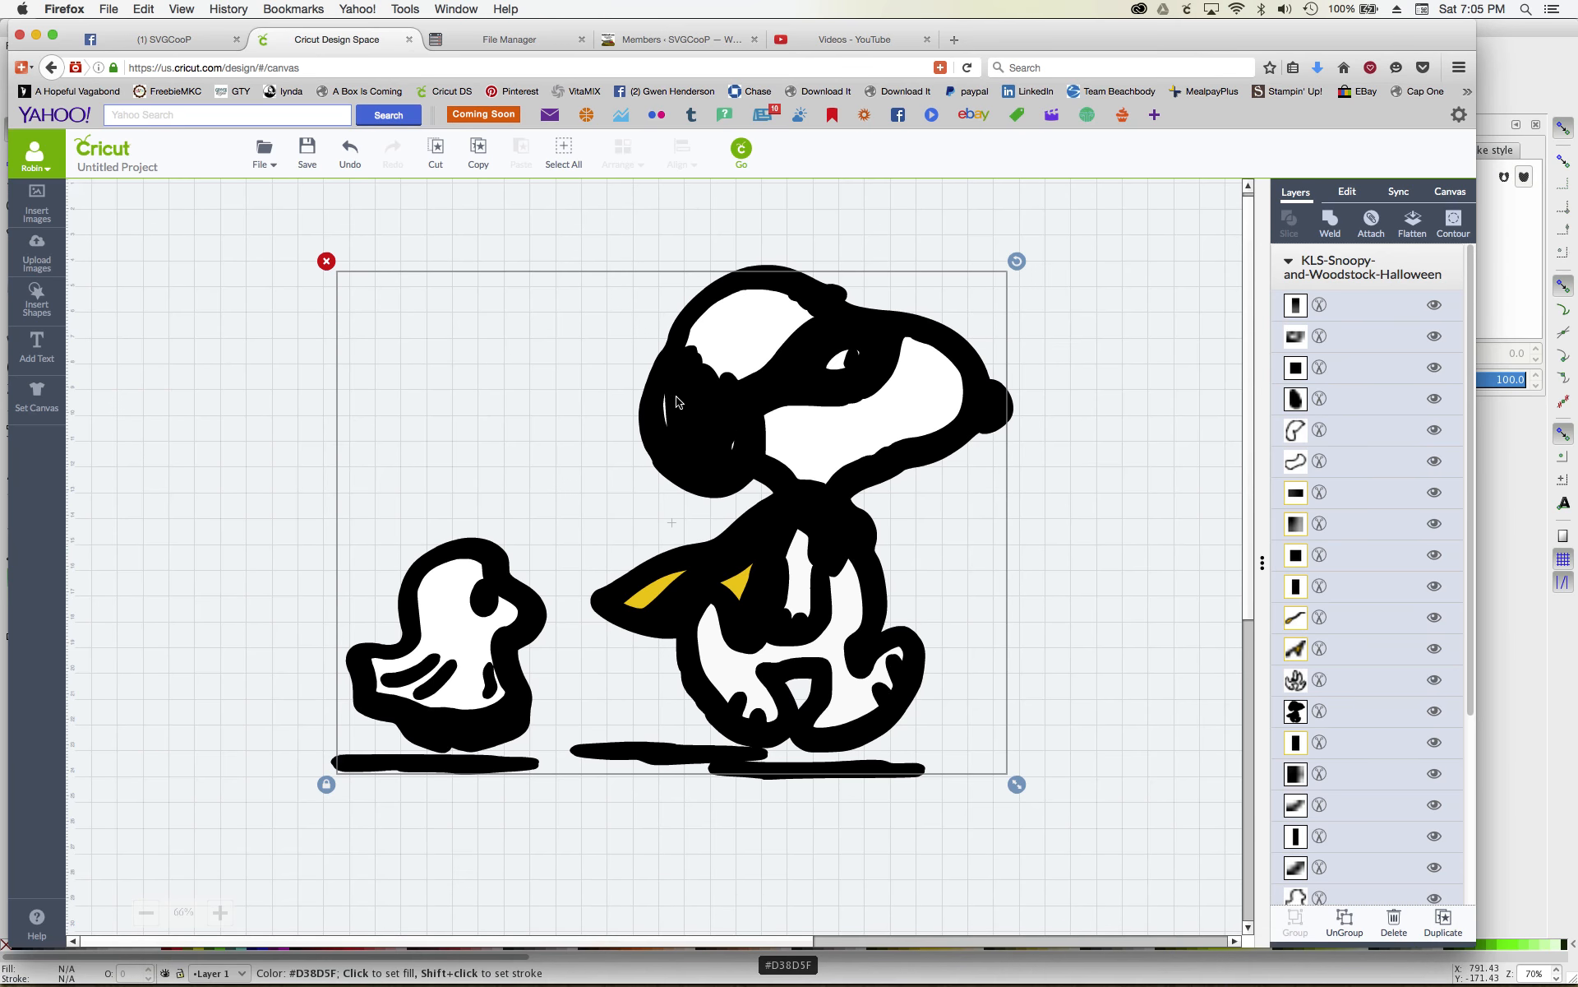
pyautogui.moveTo(1017, 785); pyautogui.dragTo(896, 743)
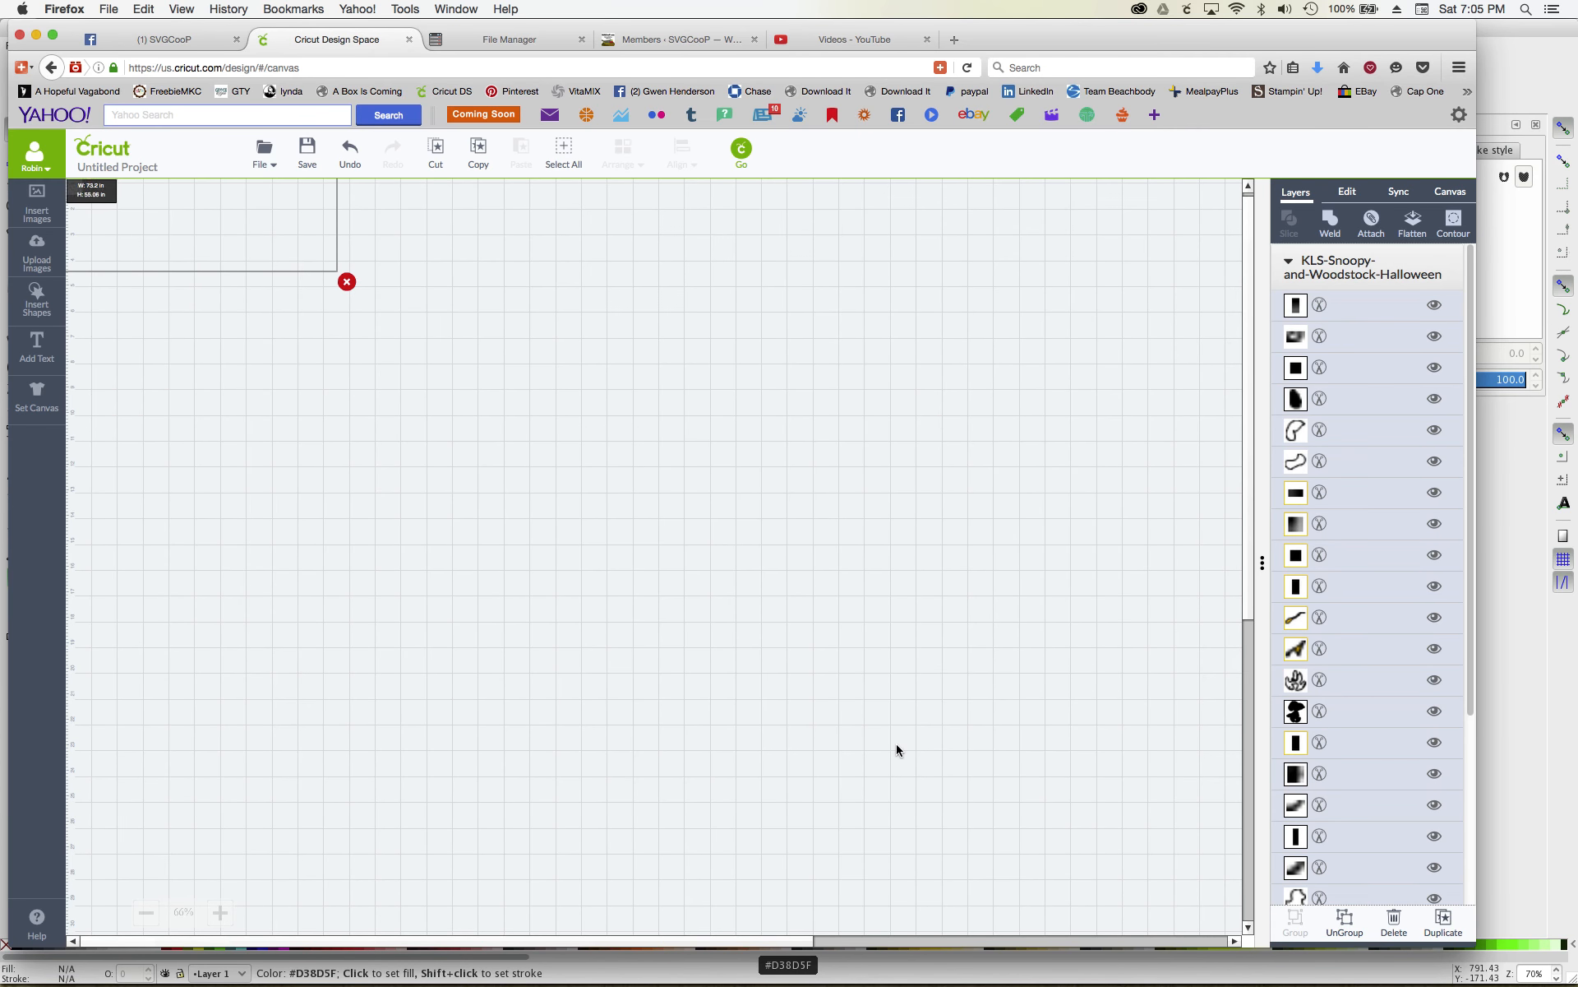
pyautogui.scroll(-1, 1246, 601)
pyautogui.scroll(1, 1247, 575)
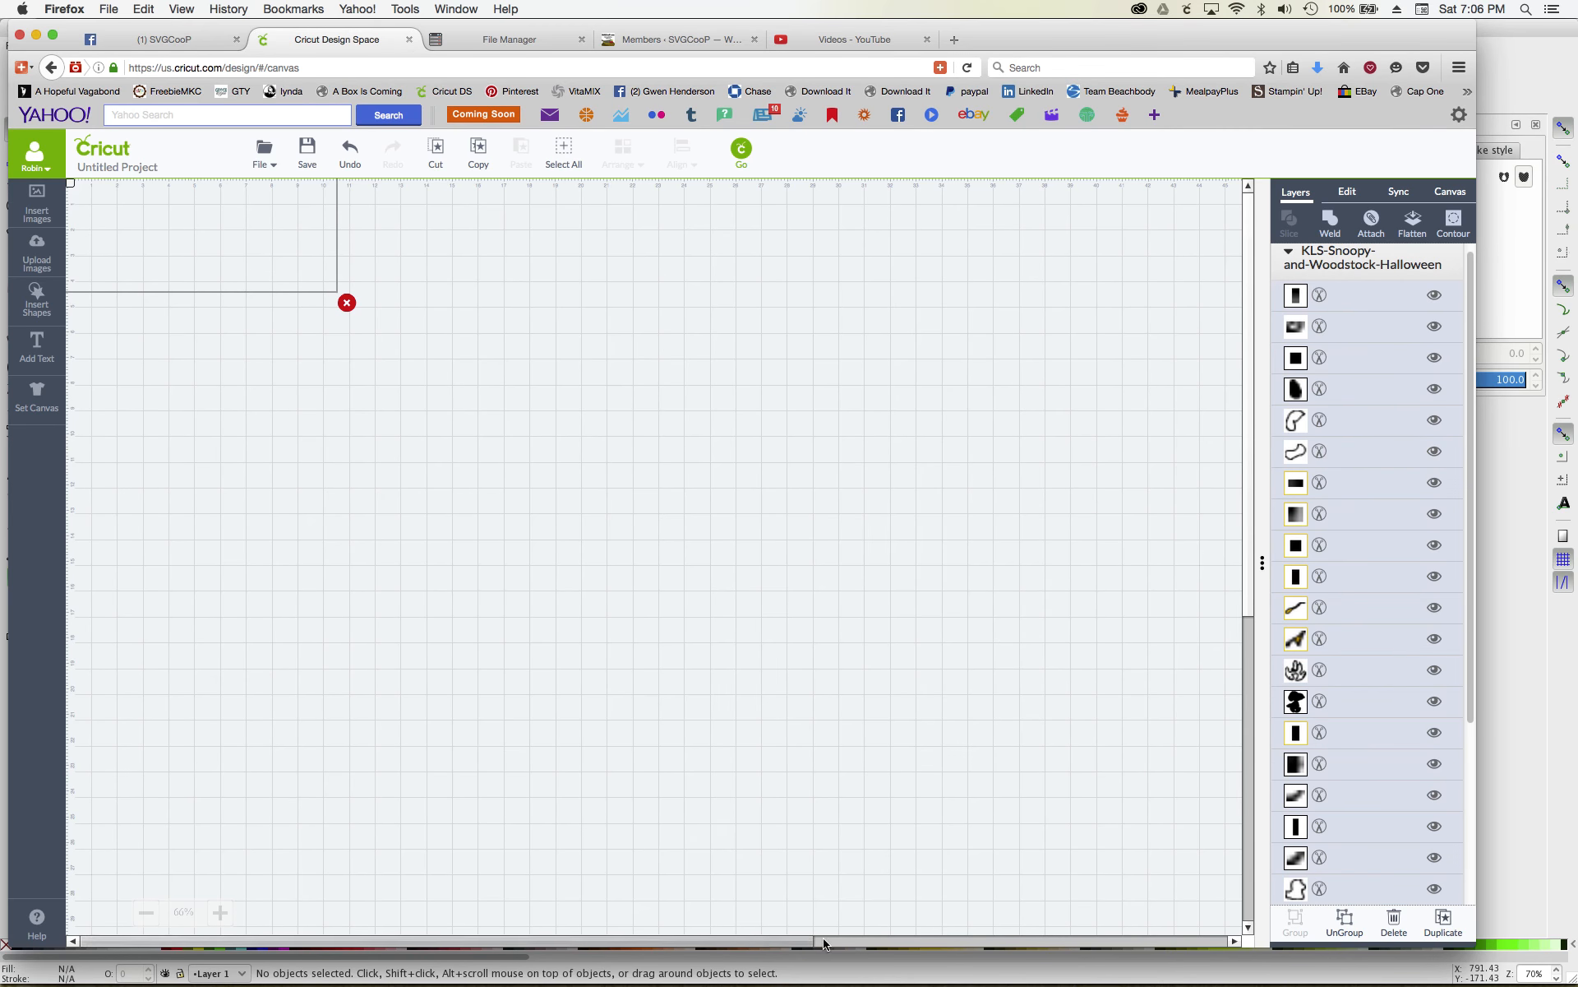
pyautogui.moveTo(777, 947); pyautogui.dragTo(714, 947)
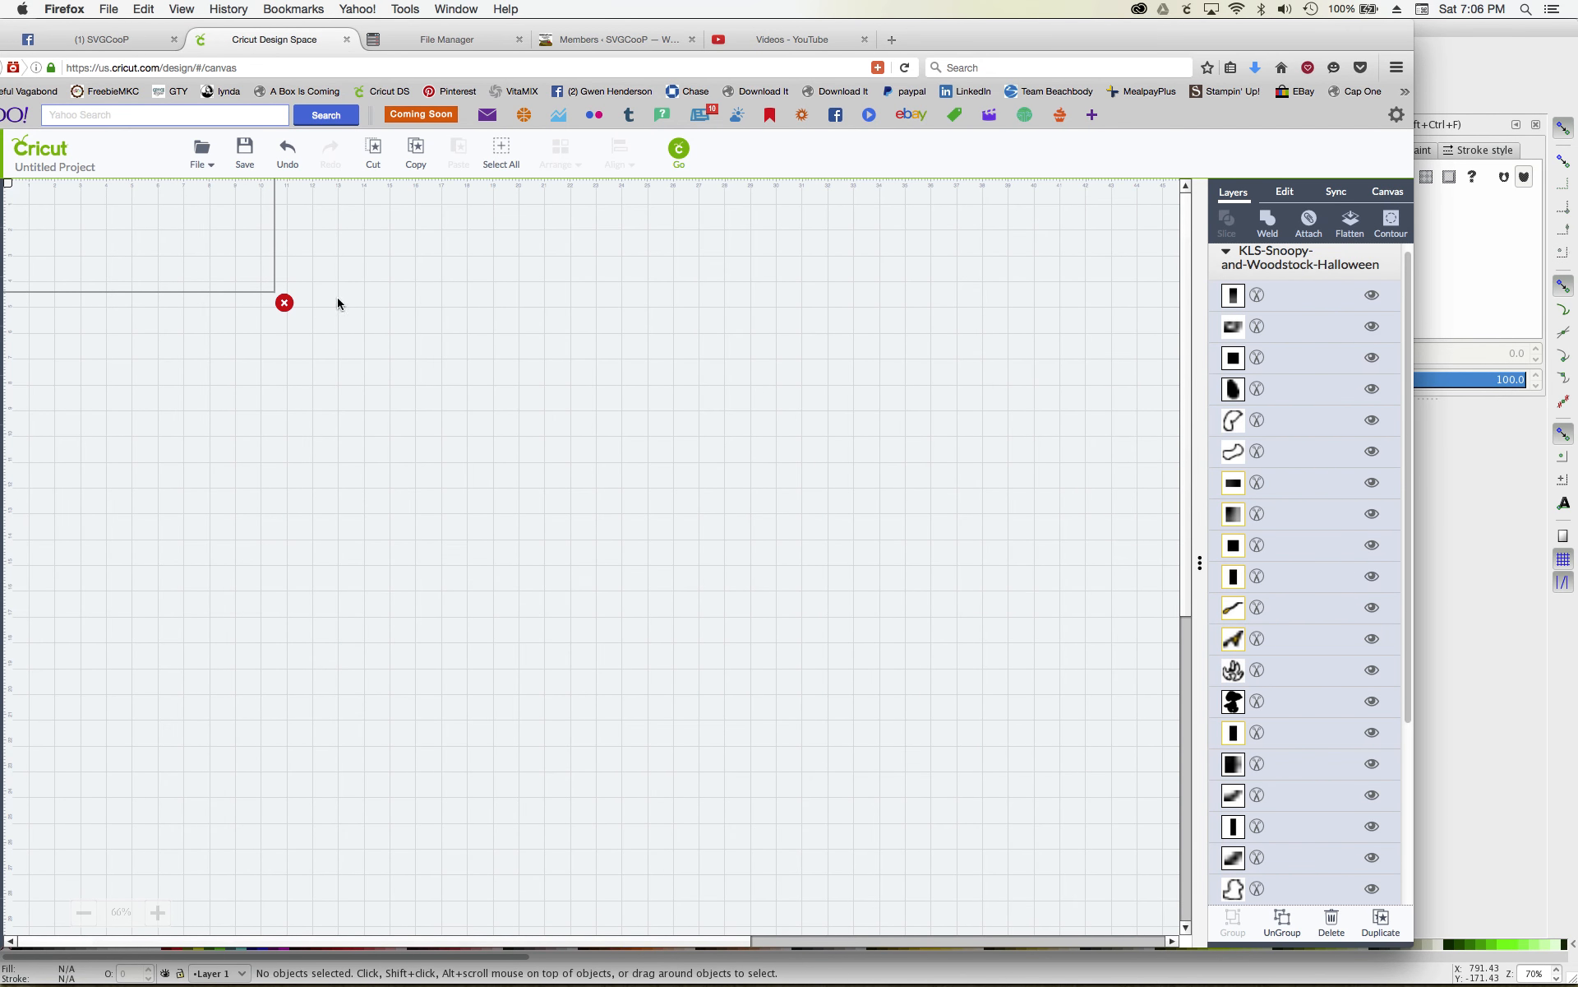
pyautogui.moveTo(172, 215); pyautogui.dragTo(245, 287)
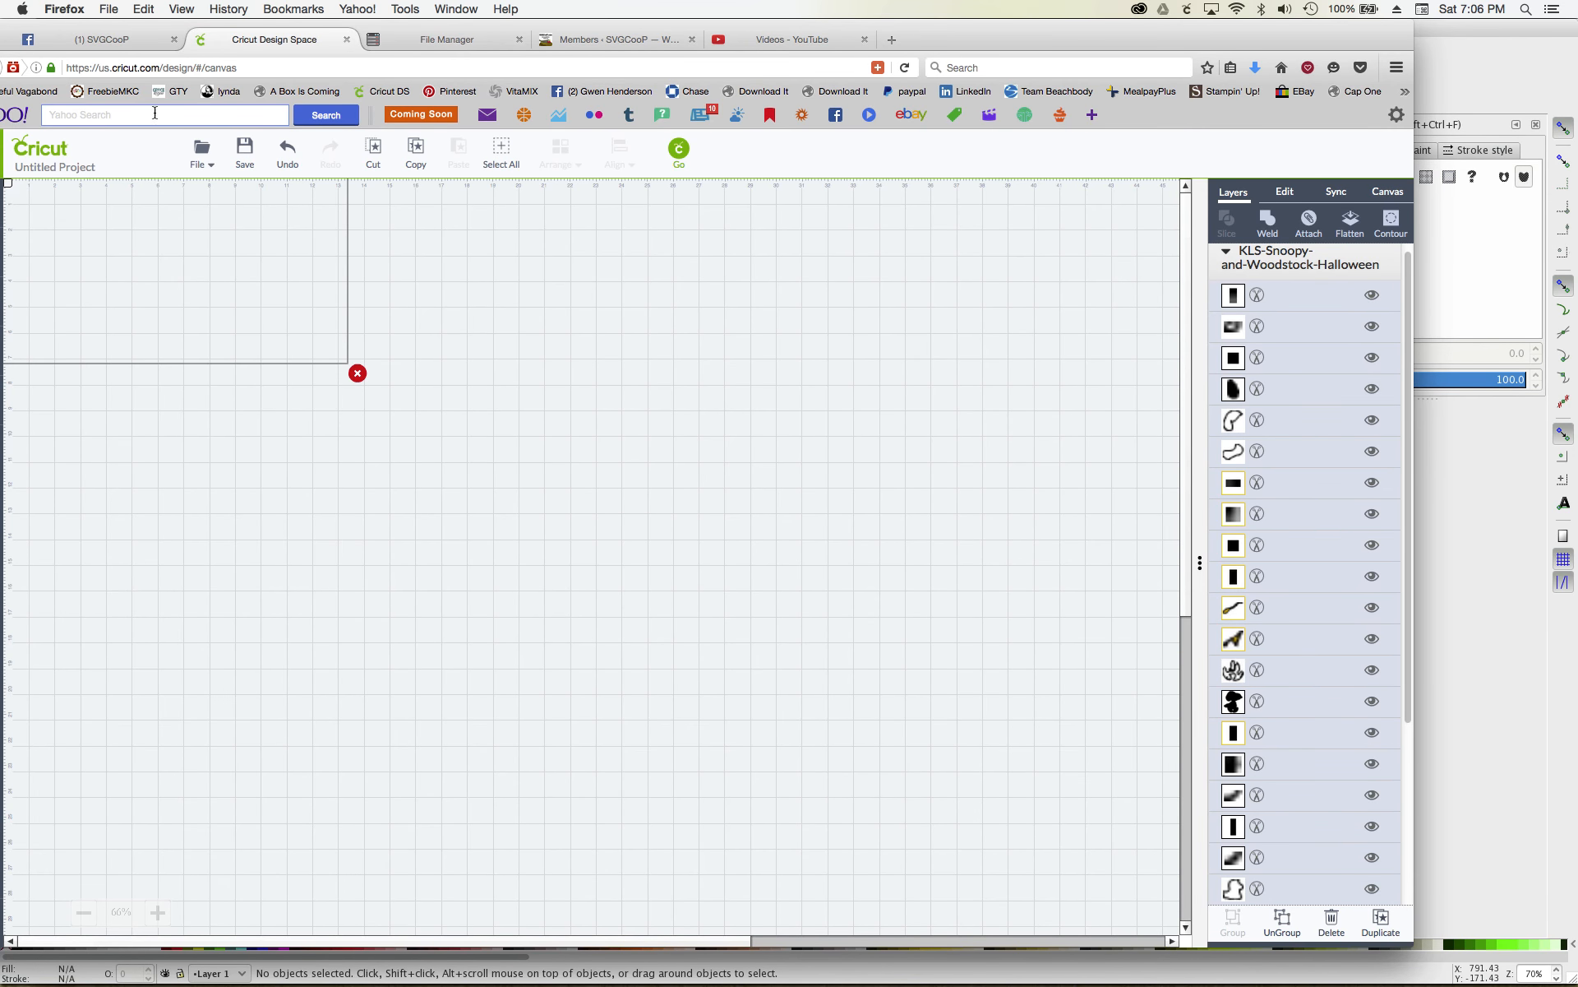
pyautogui.moveTo(258, 50); pyautogui.dragTo(323, 55)
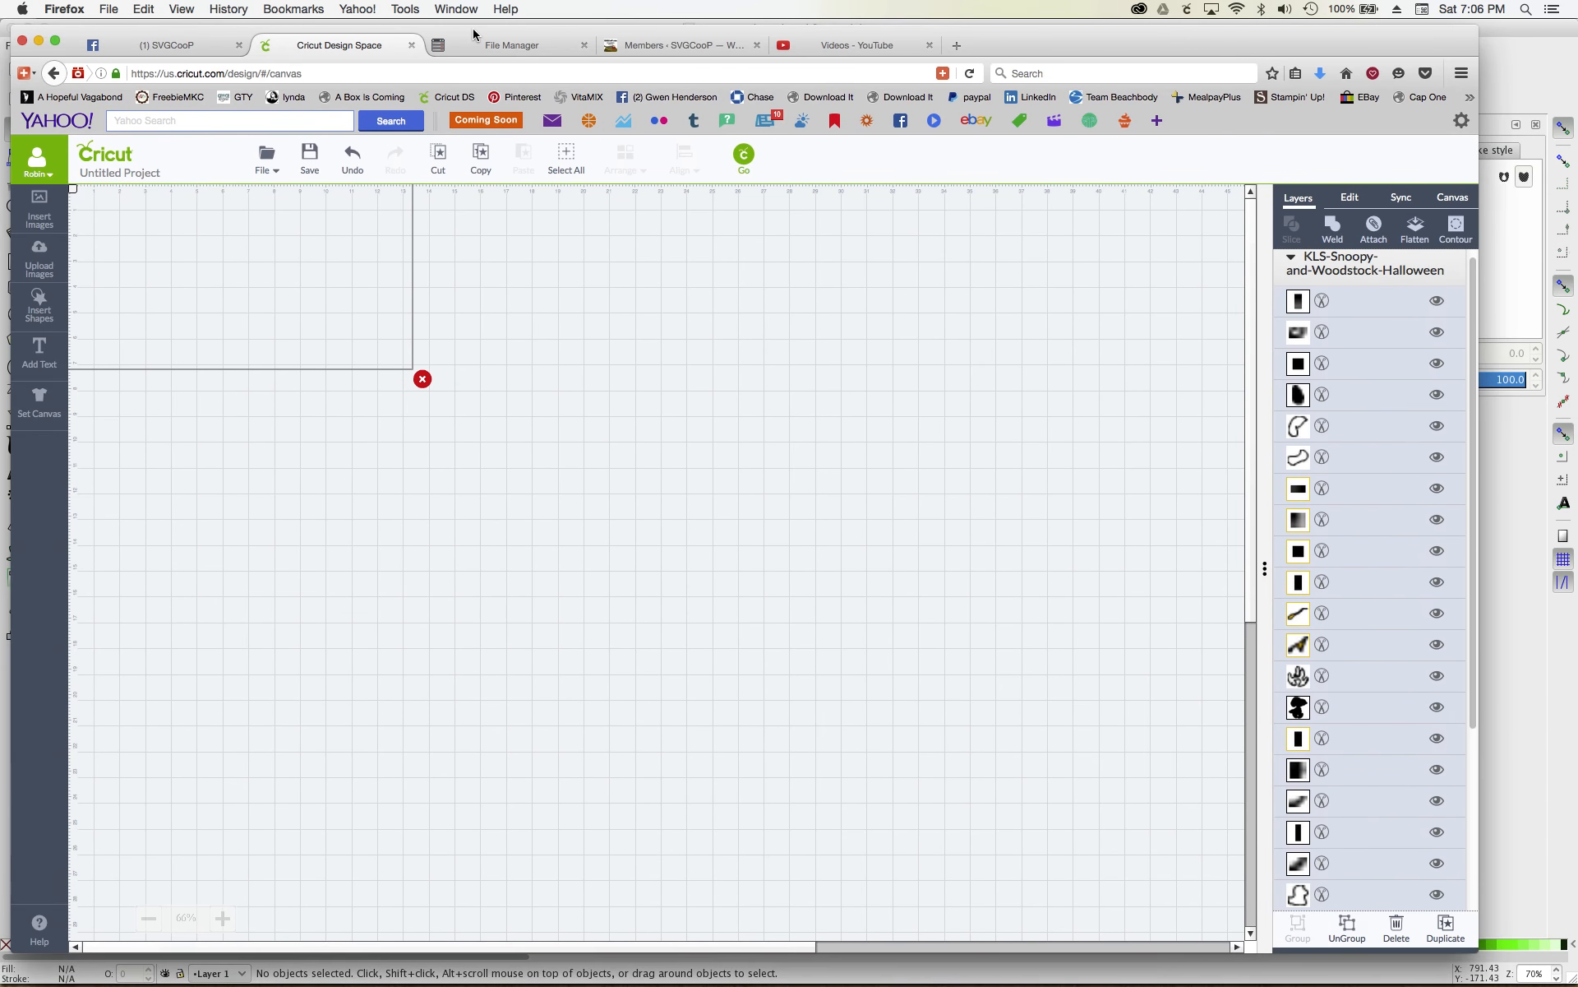
pyautogui.click(356, 162)
pyautogui.click(354, 157)
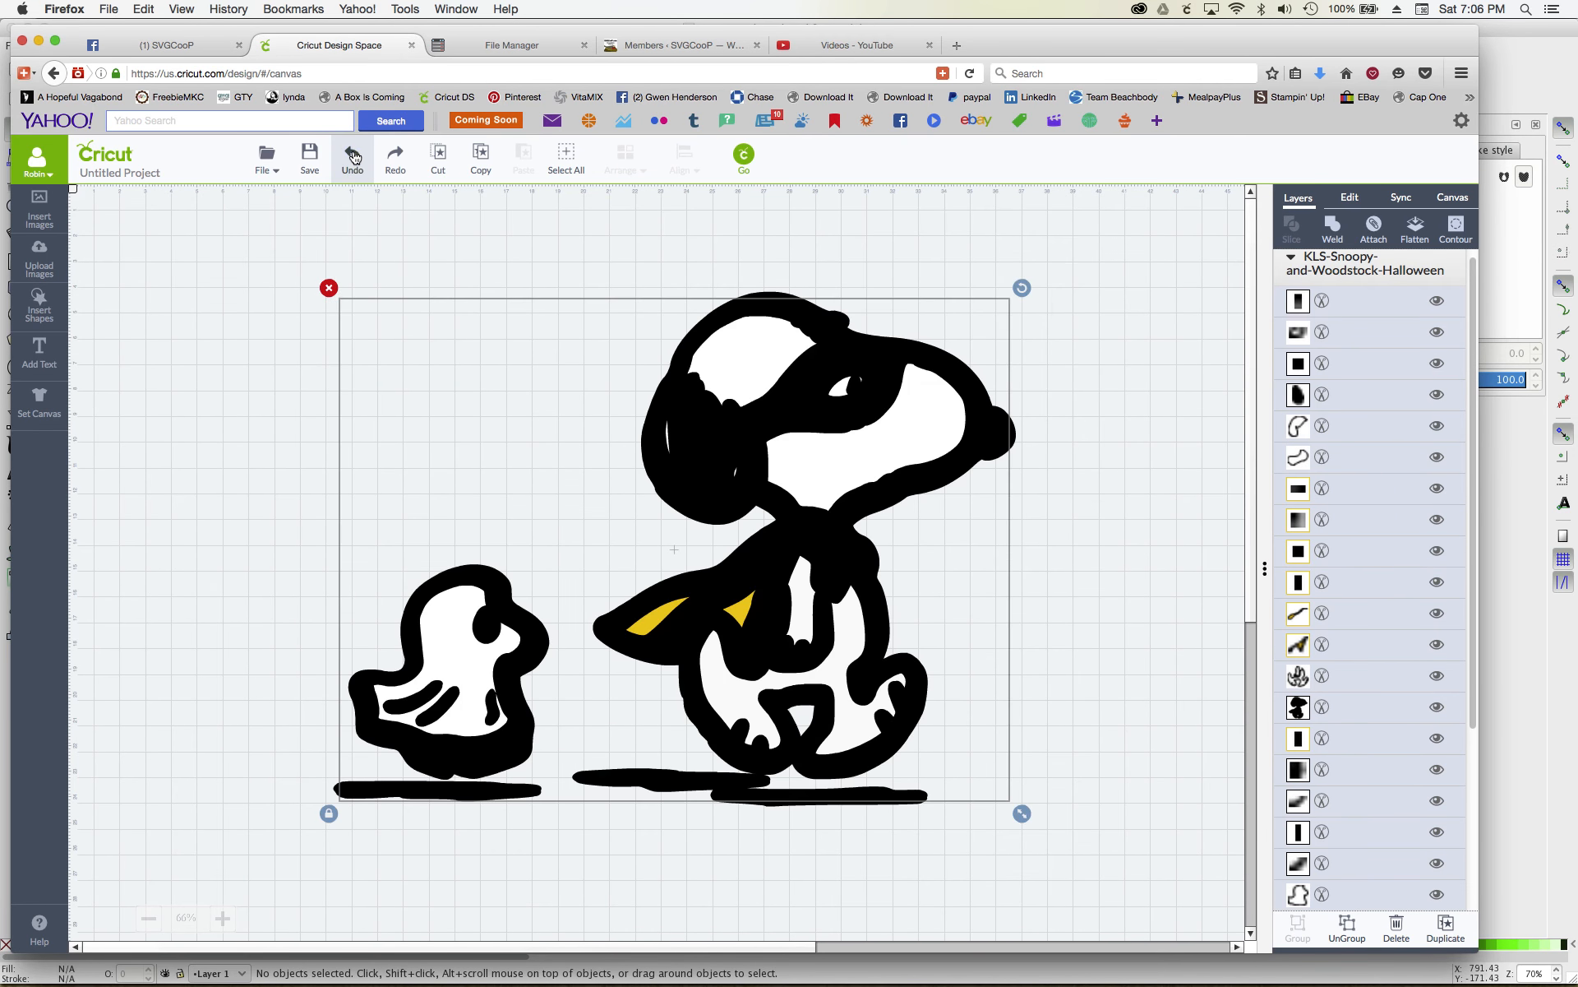
pyautogui.click(354, 157)
# - Move the original Snoopy image aside on the canvas and choose snoopyandwoodstock2.svg from the Desktop for an image upload
pyautogui.moveTo(458, 359); pyautogui.dragTo(971, 368)
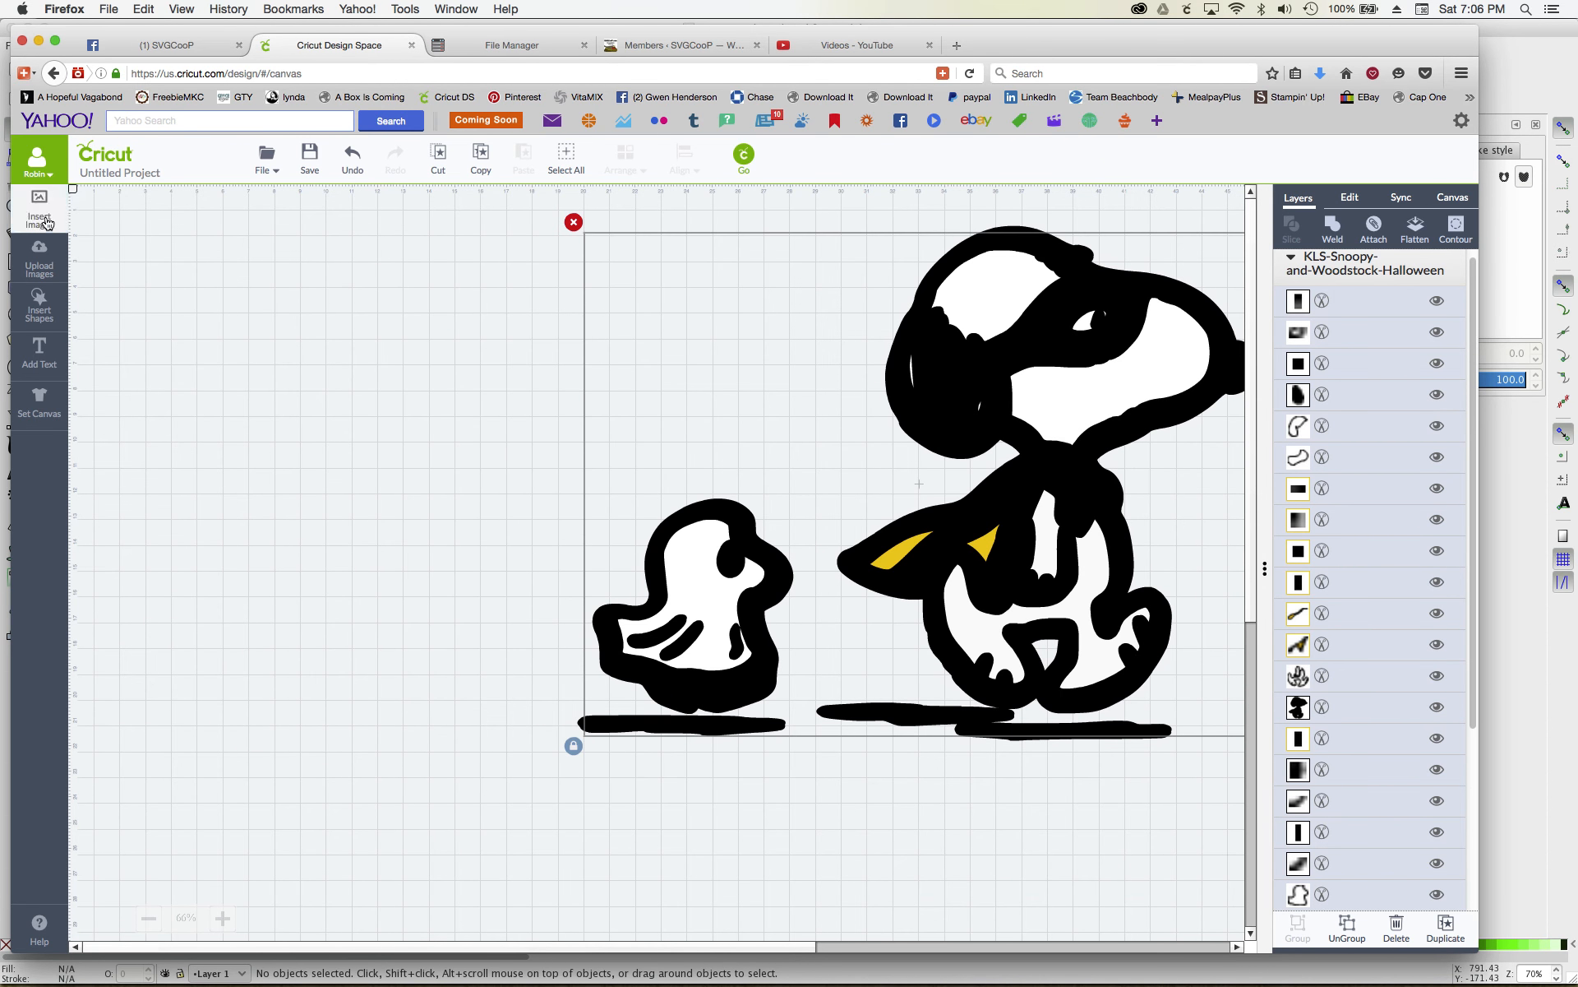
pyautogui.click(39, 259)
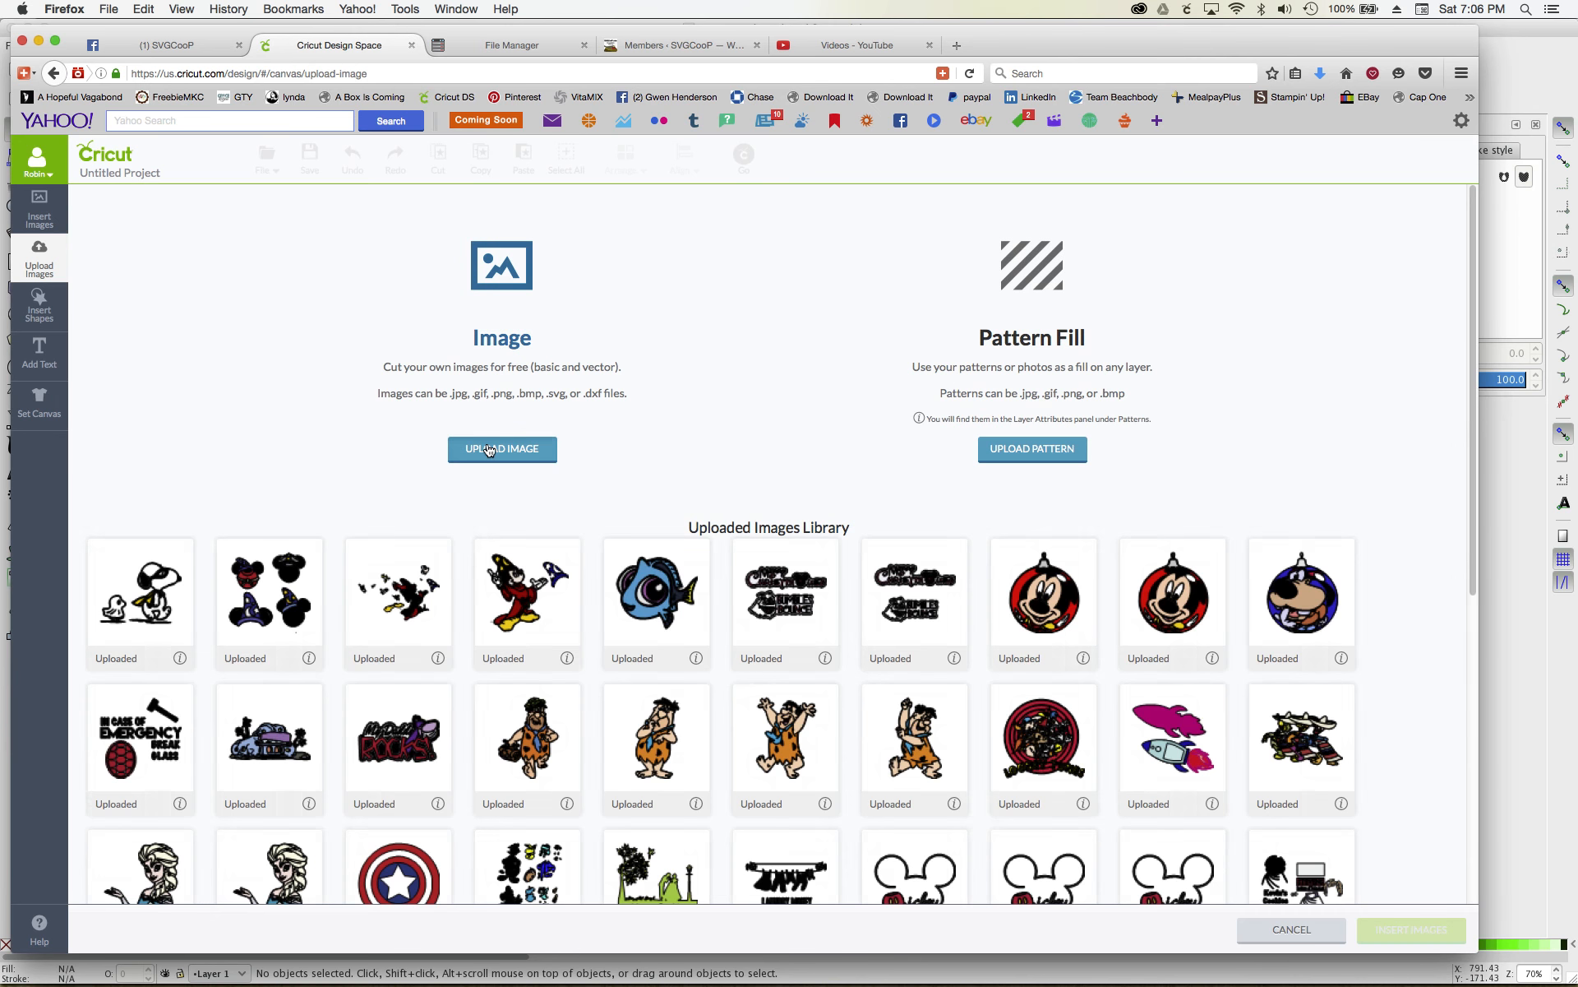
pyautogui.click(489, 449)
pyautogui.click(234, 338)
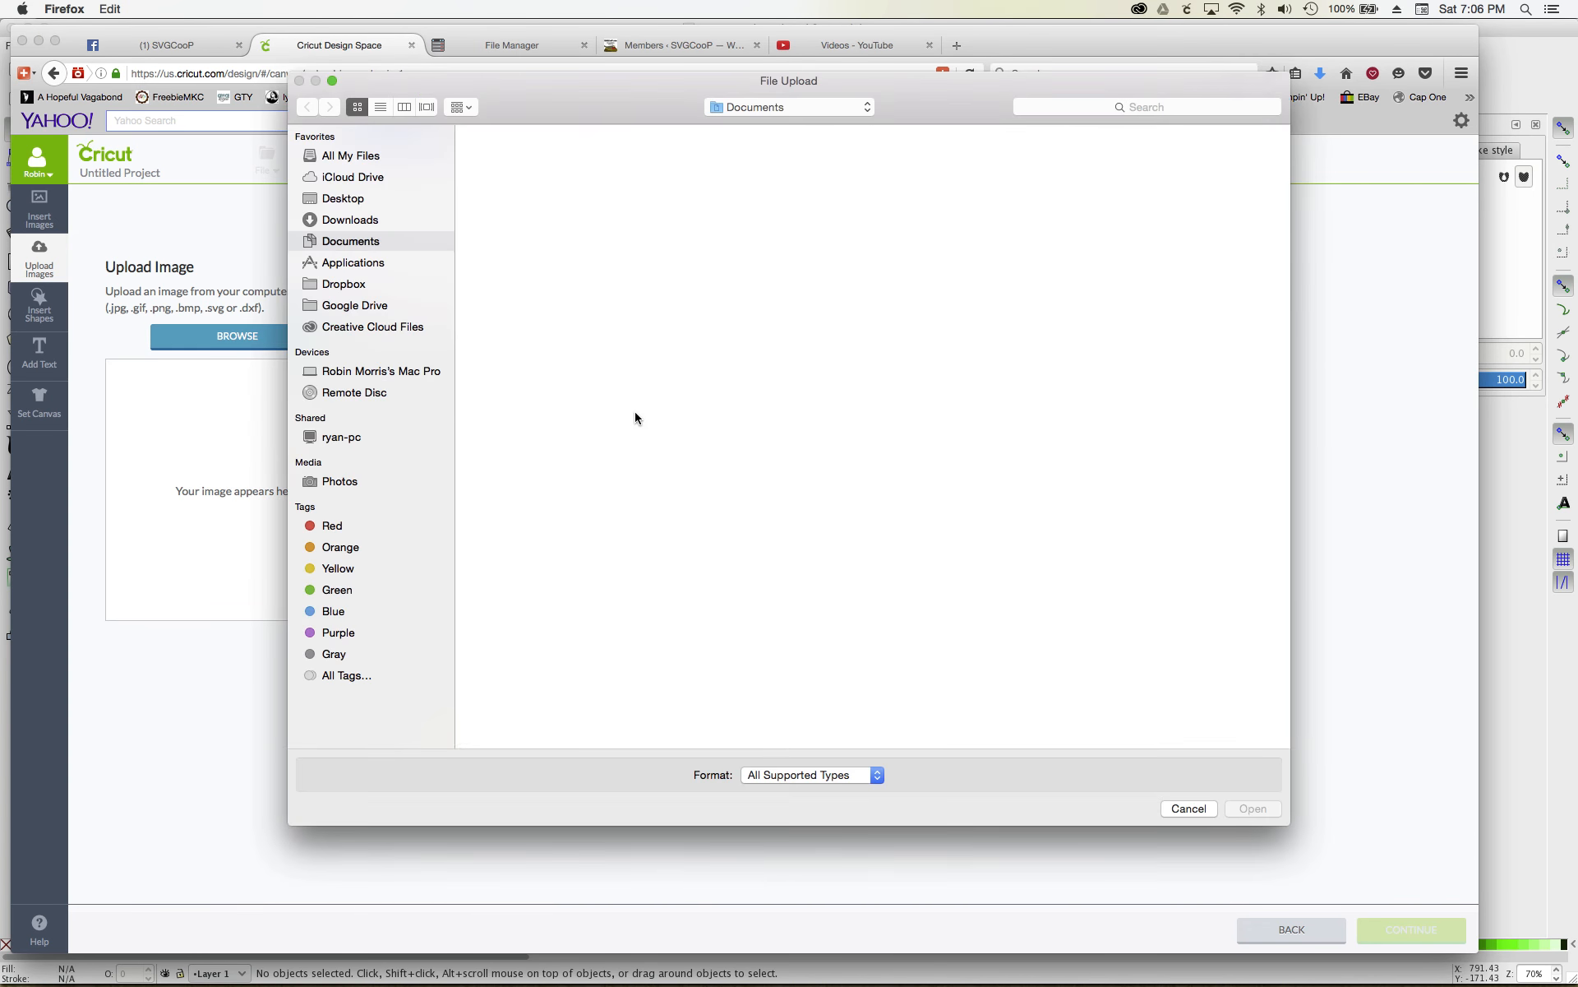
pyautogui.click(352, 203)
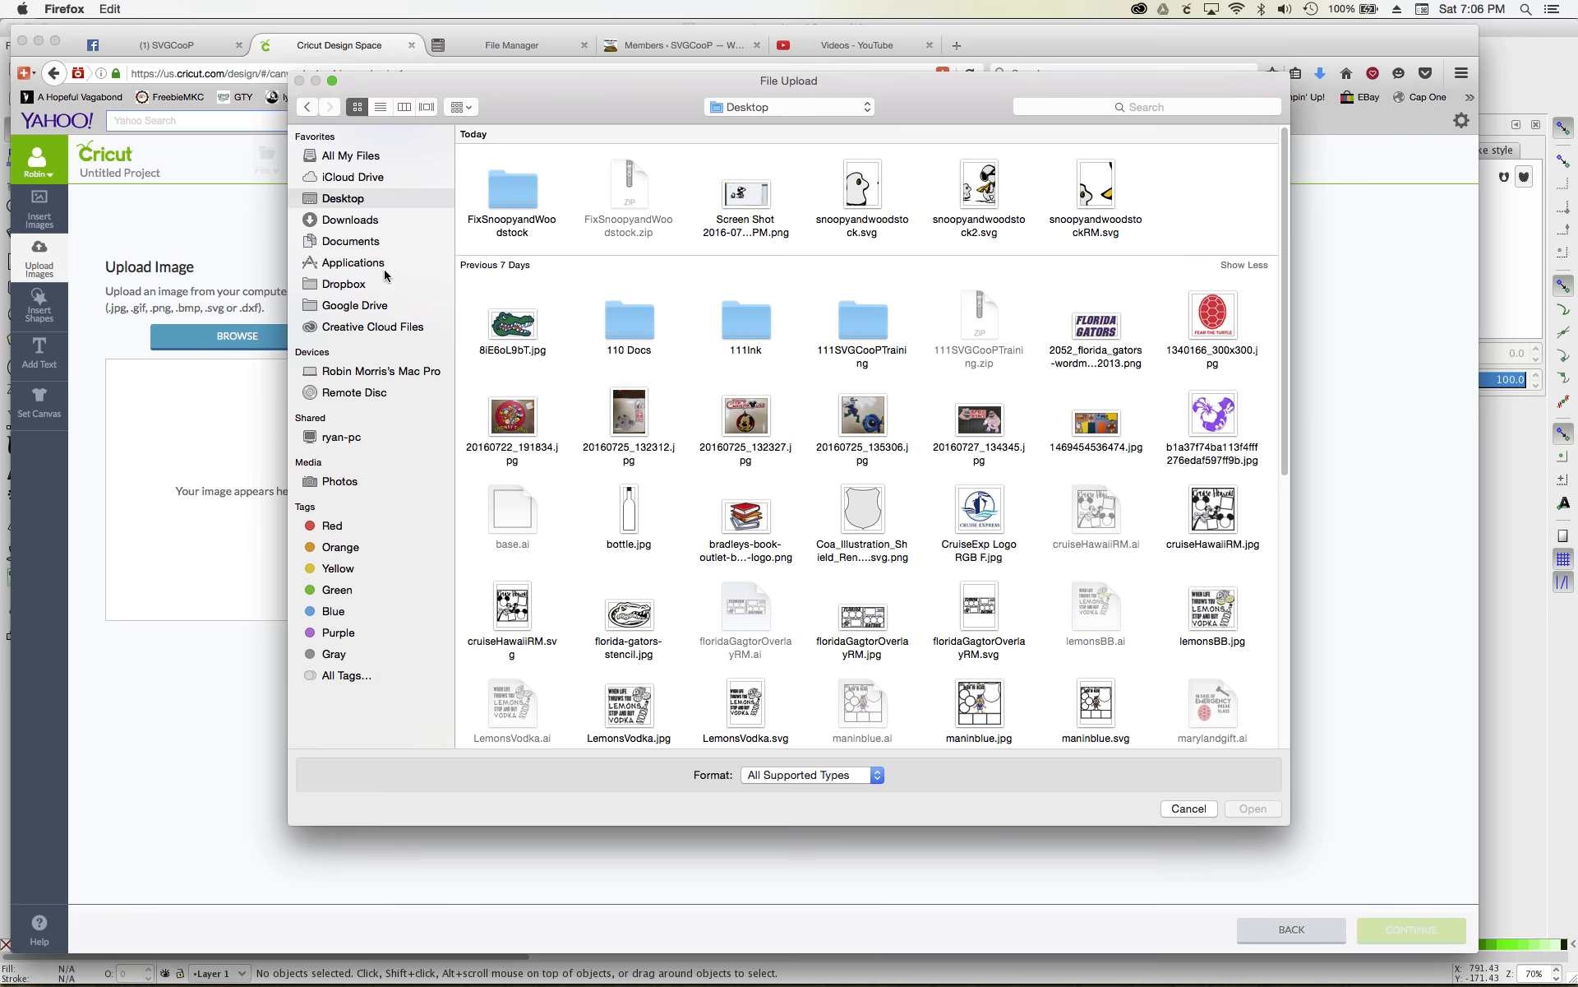
pyautogui.click(359, 222)
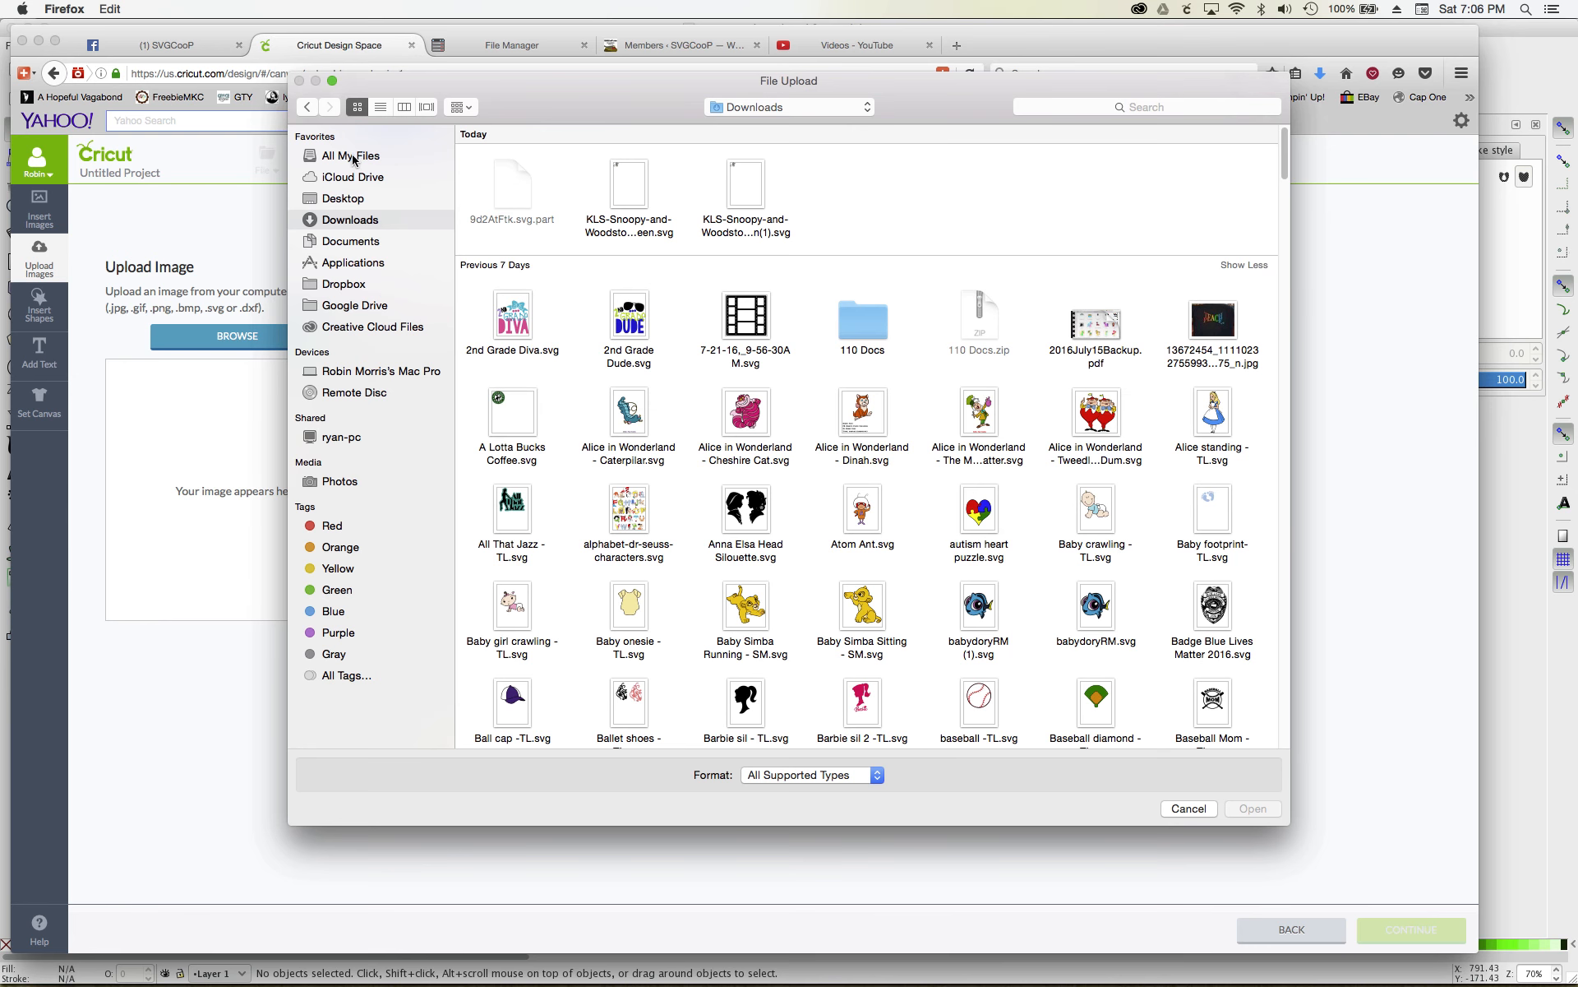
pyautogui.click(337, 200)
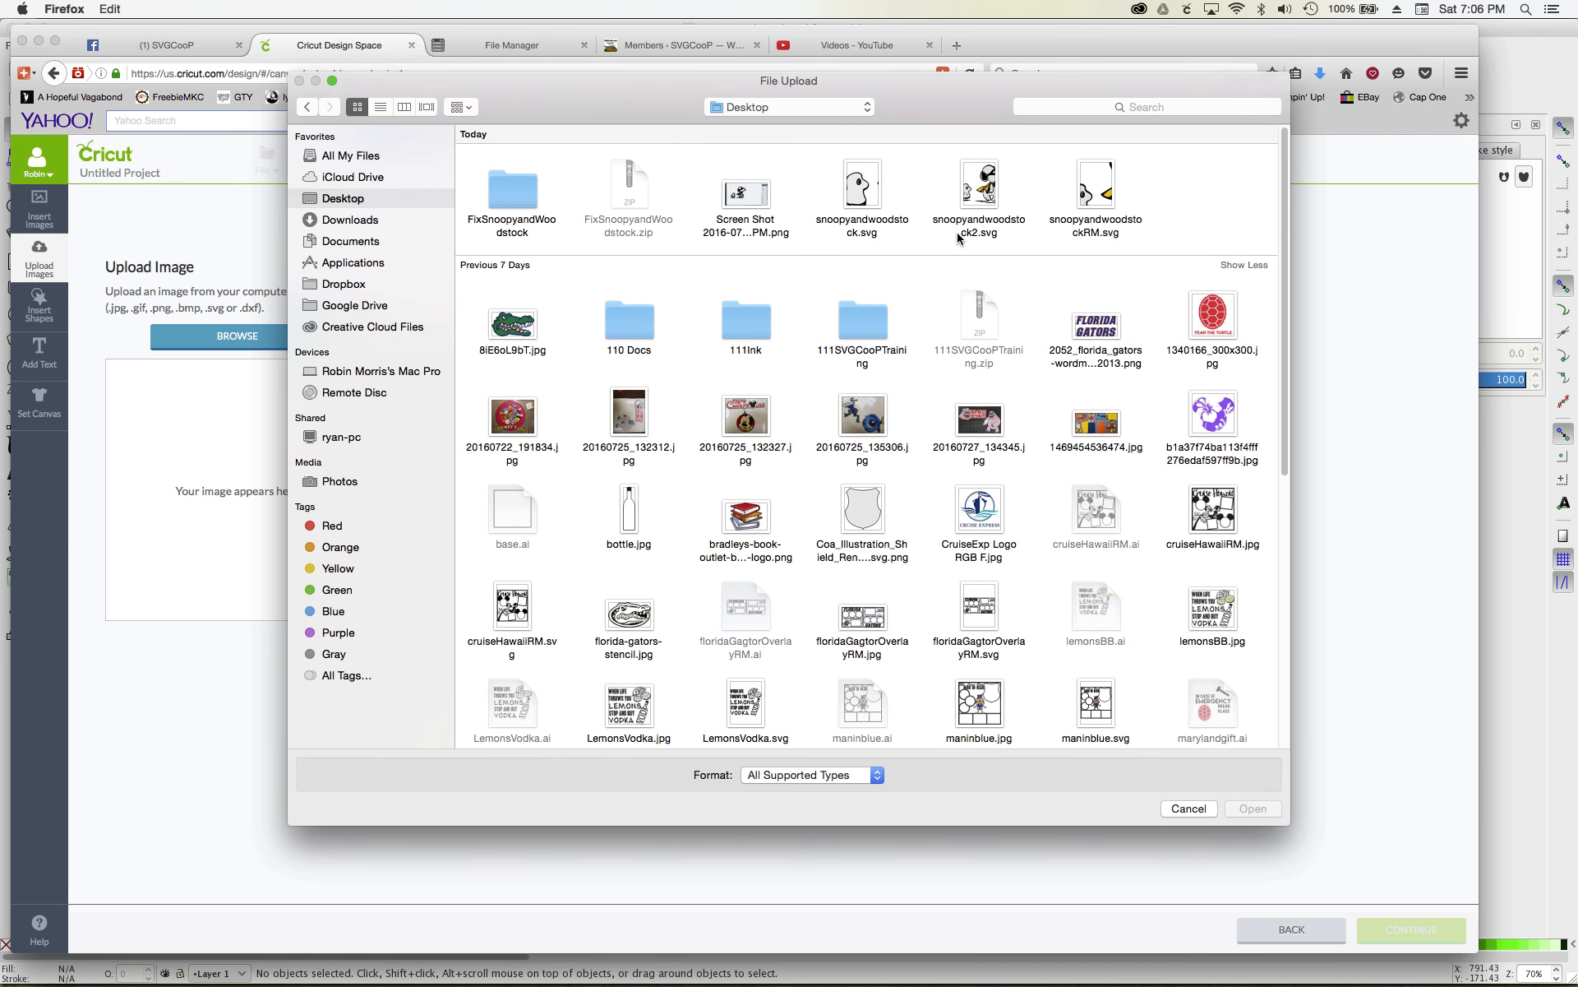
pyautogui.click(984, 191)
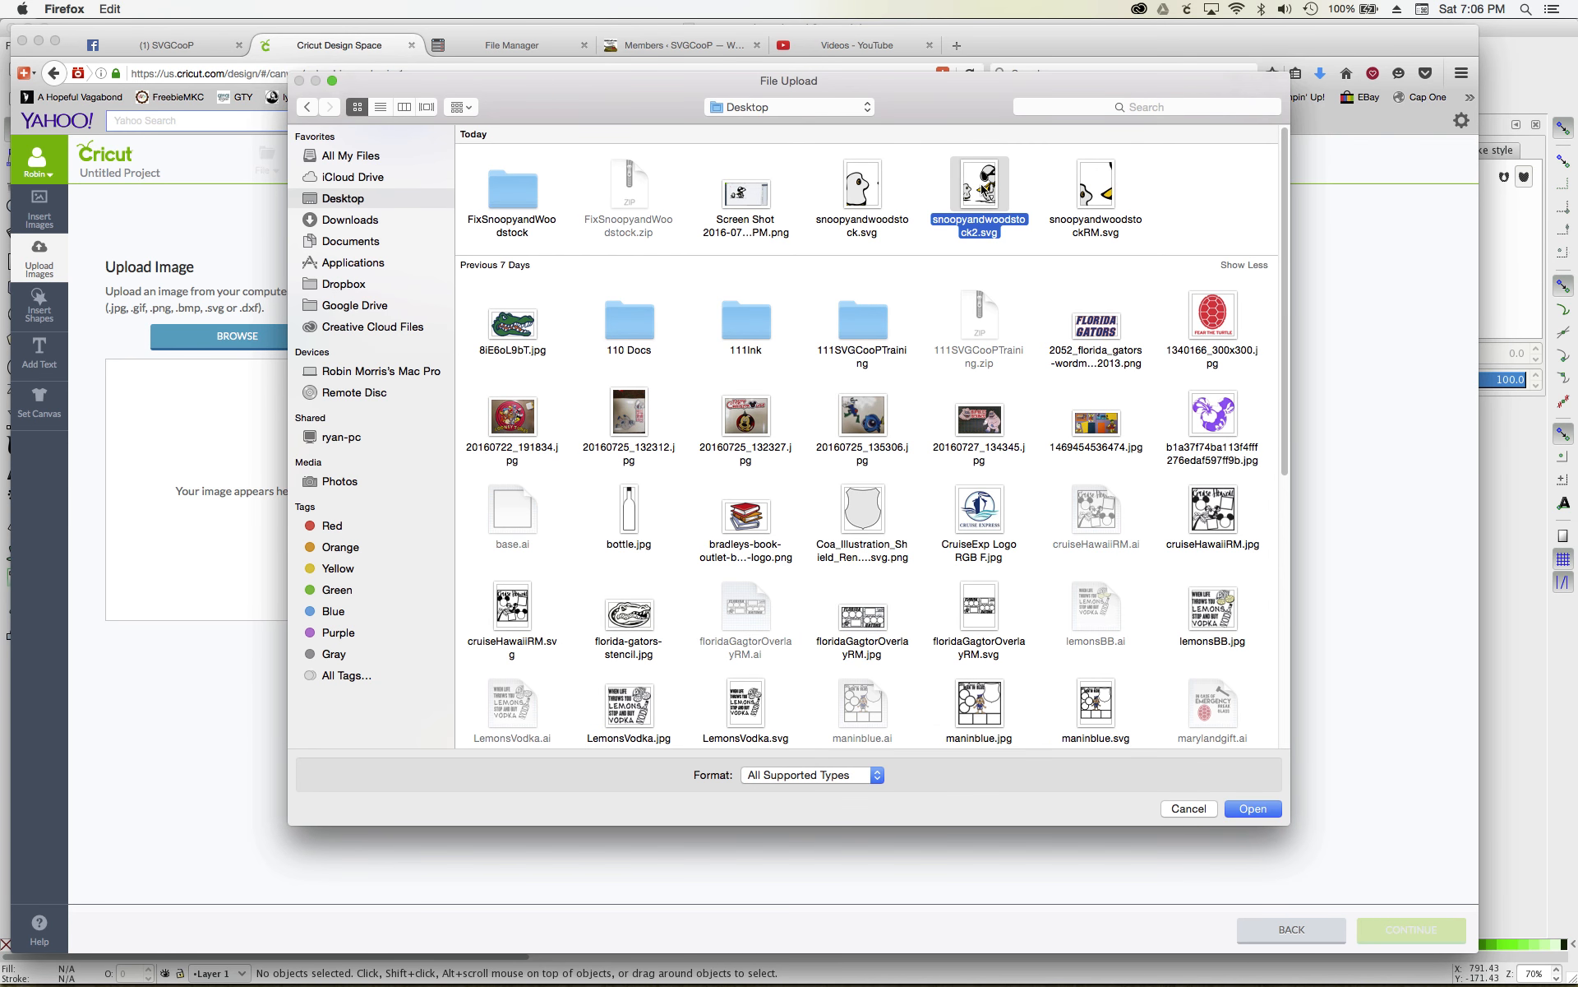
pyautogui.click(1253, 810)
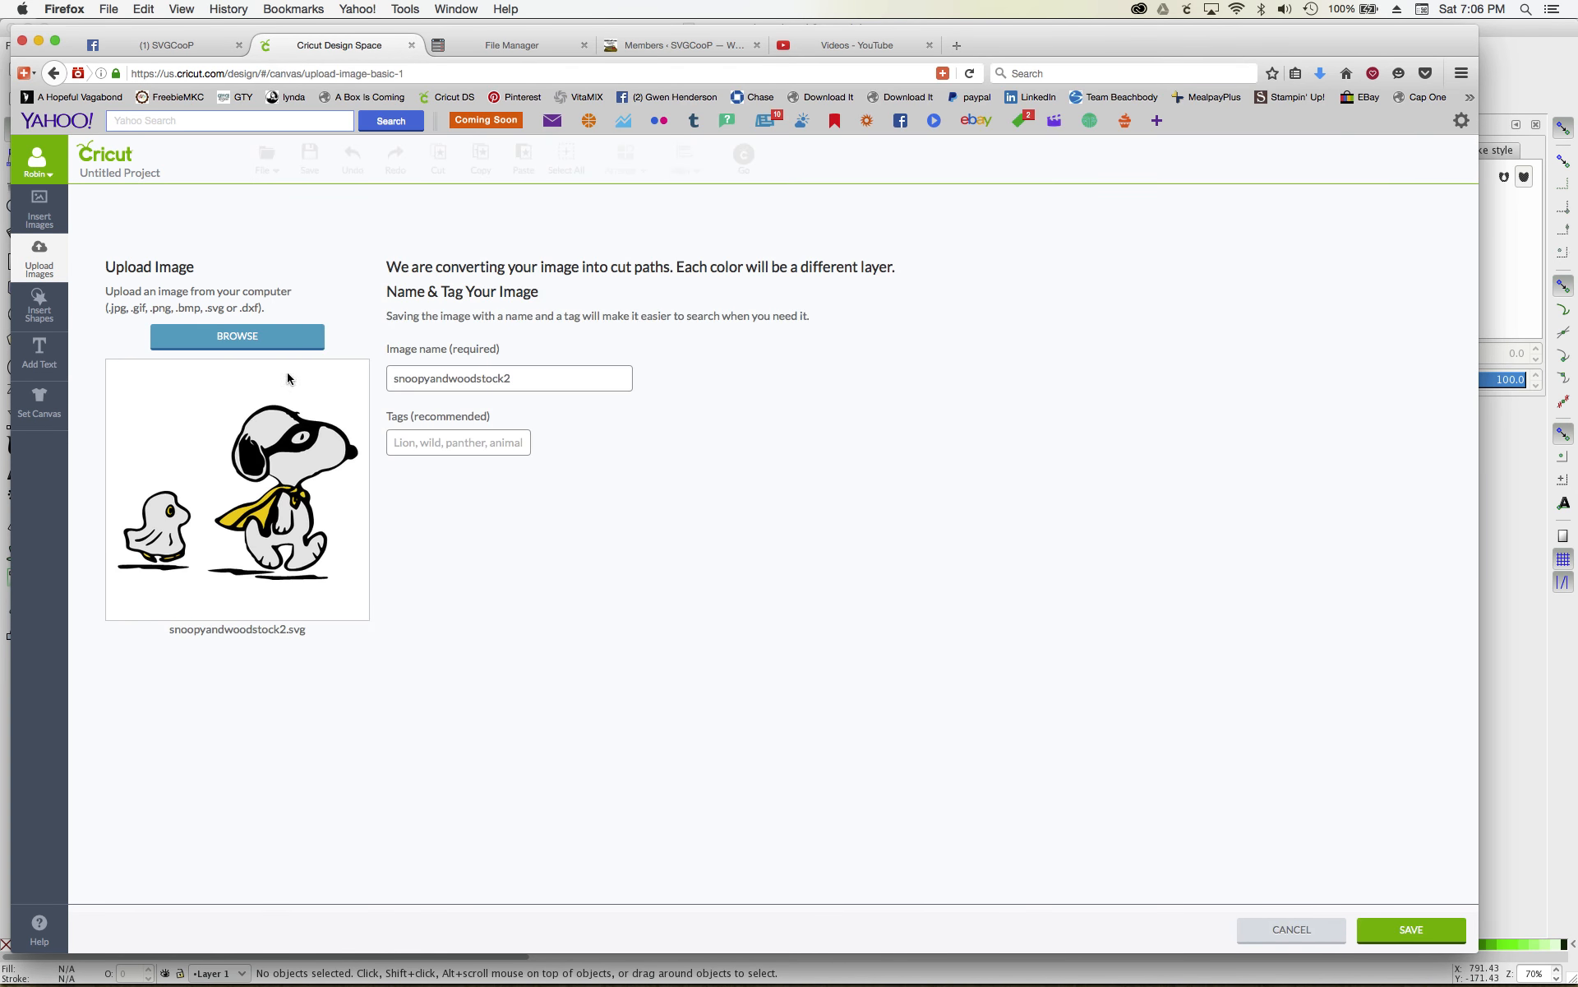
# - Save the uploaded snoopyandwoodstock2 image and insert it on the canvas beside the original Snoopy image
pyautogui.click(1415, 930)
pyautogui.click(166, 573)
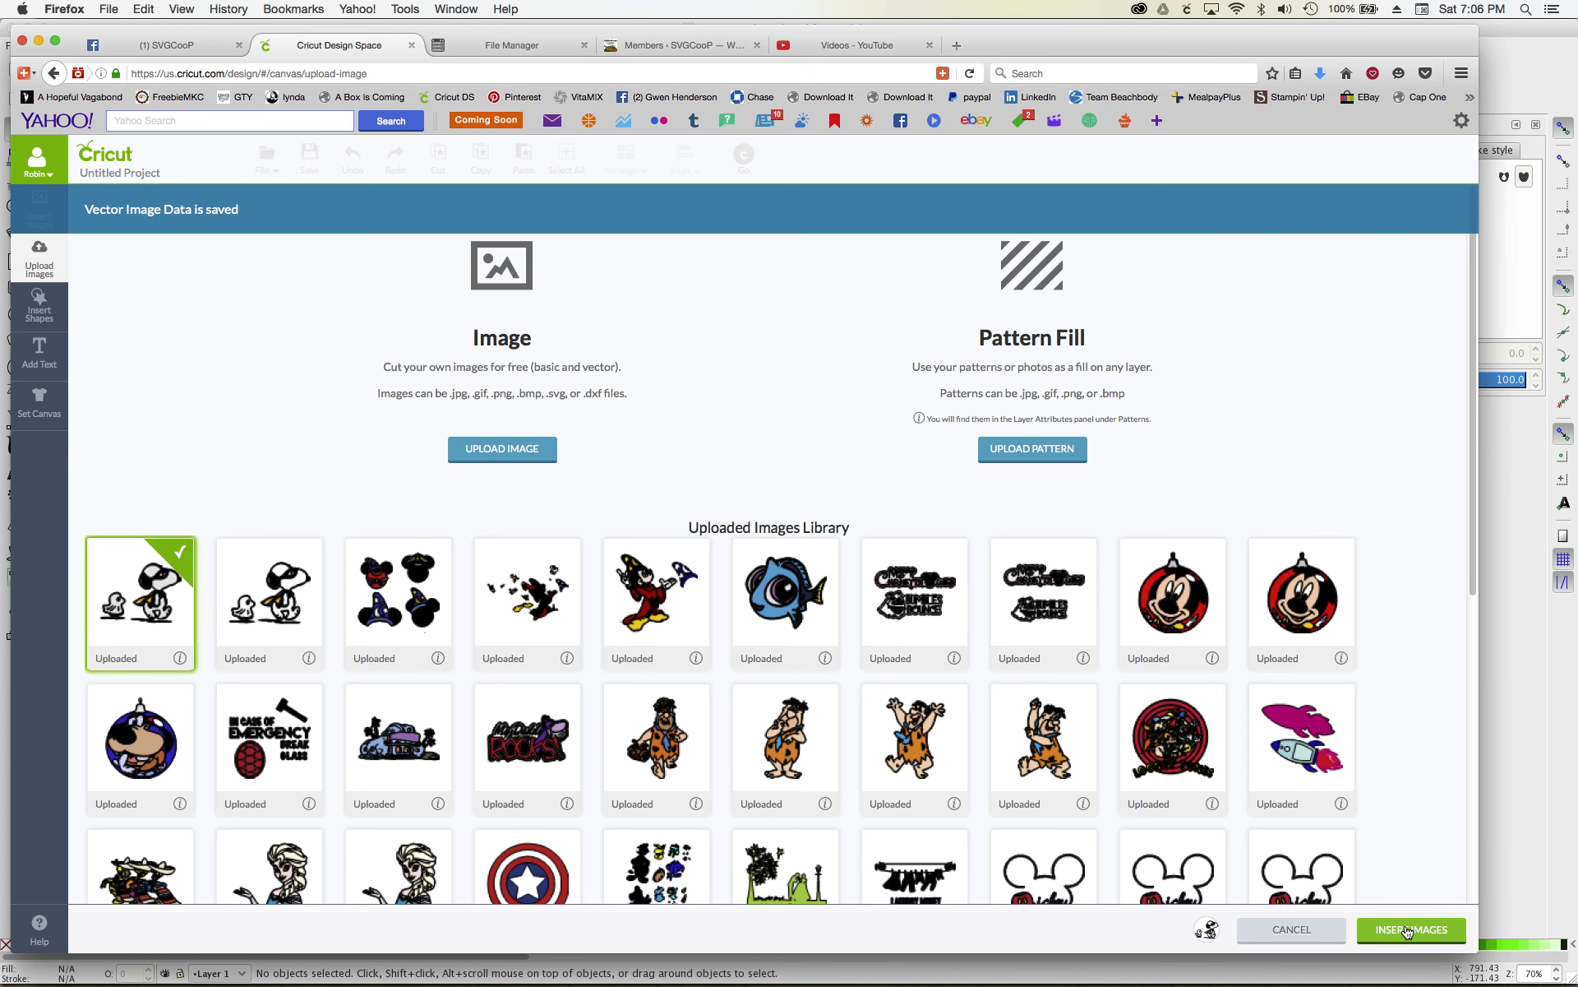
pyautogui.click(1407, 930)
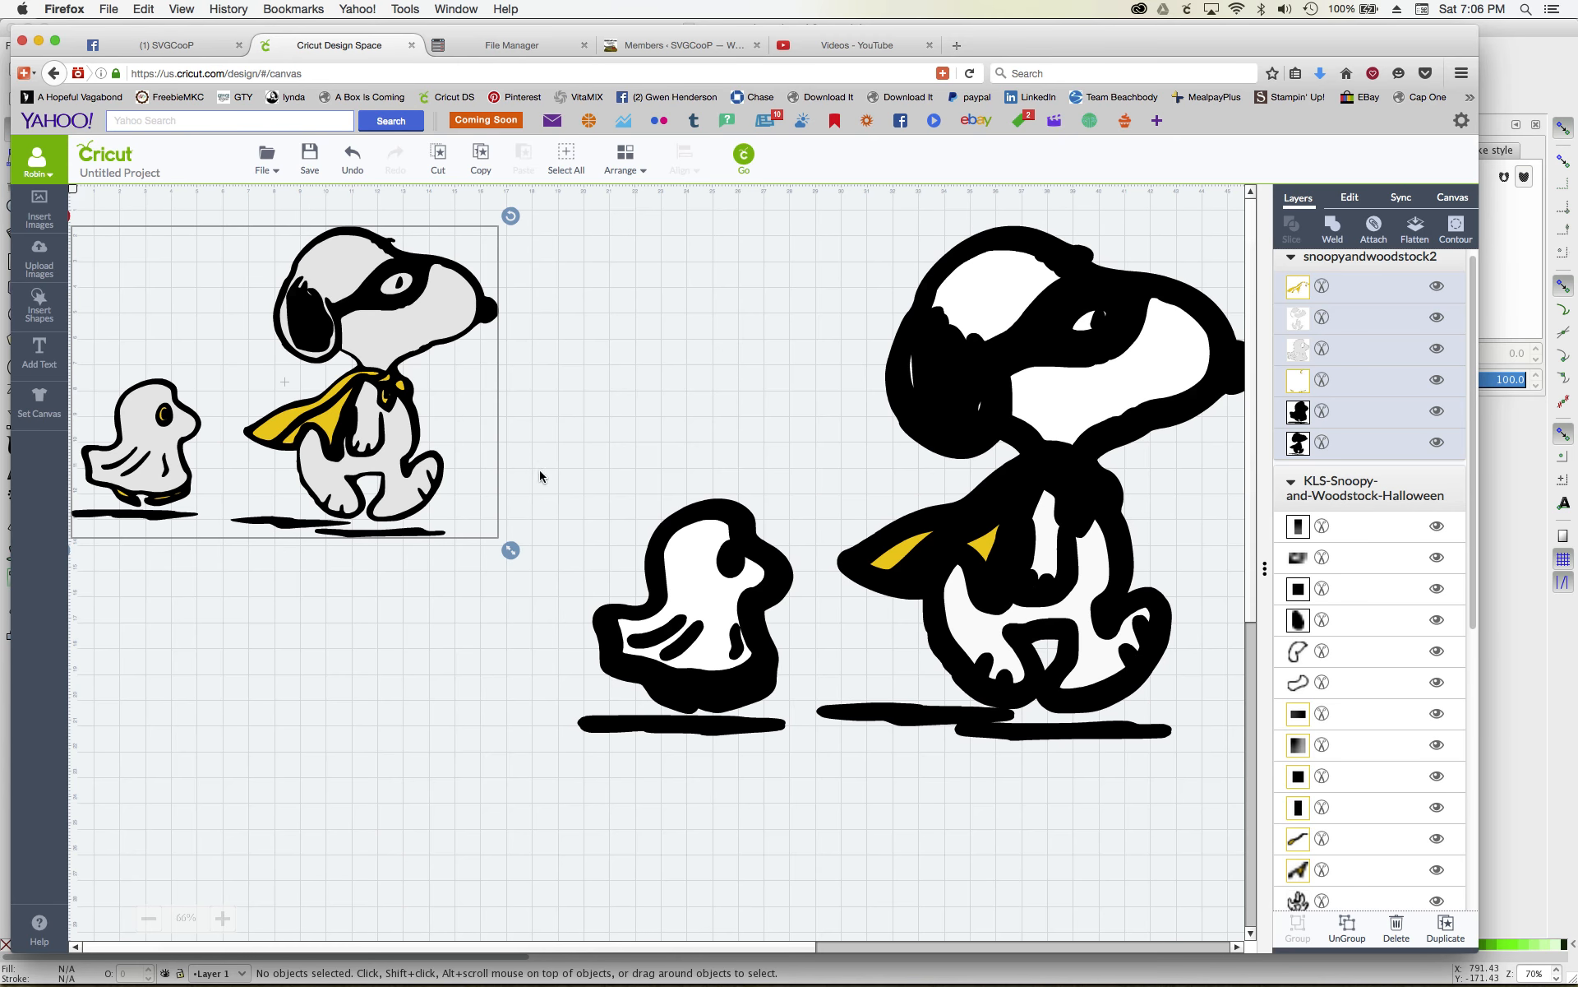
pyautogui.moveTo(384, 345); pyautogui.dragTo(473, 377)
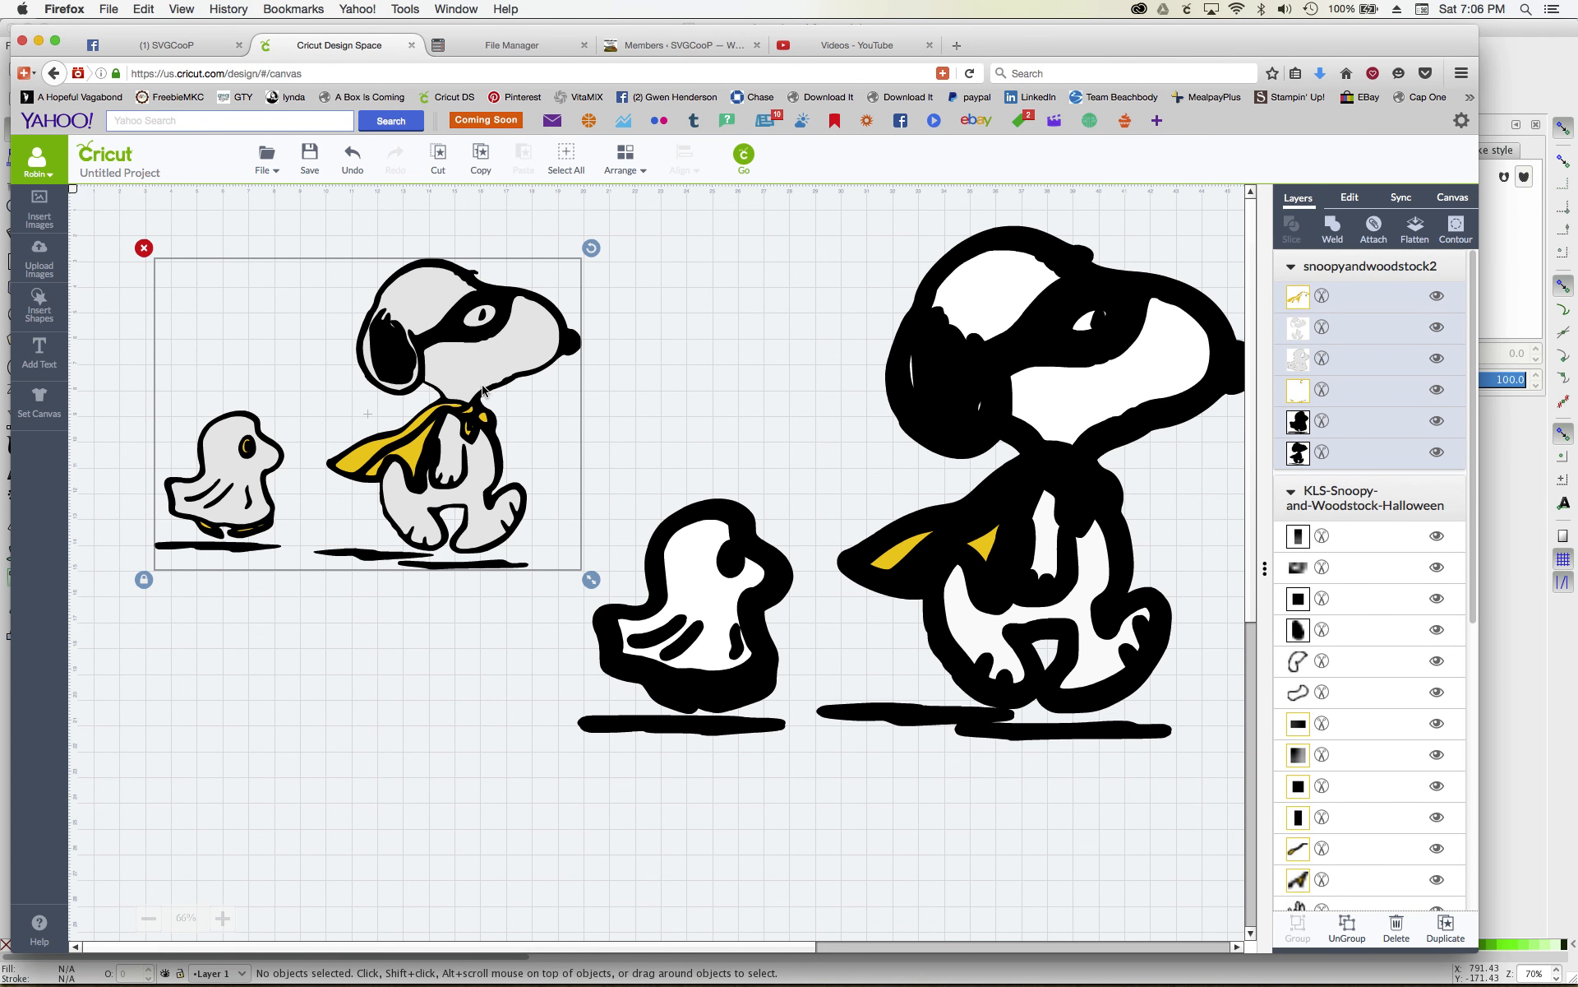
pyautogui.moveTo(425, 439); pyautogui.dragTo(402, 436)
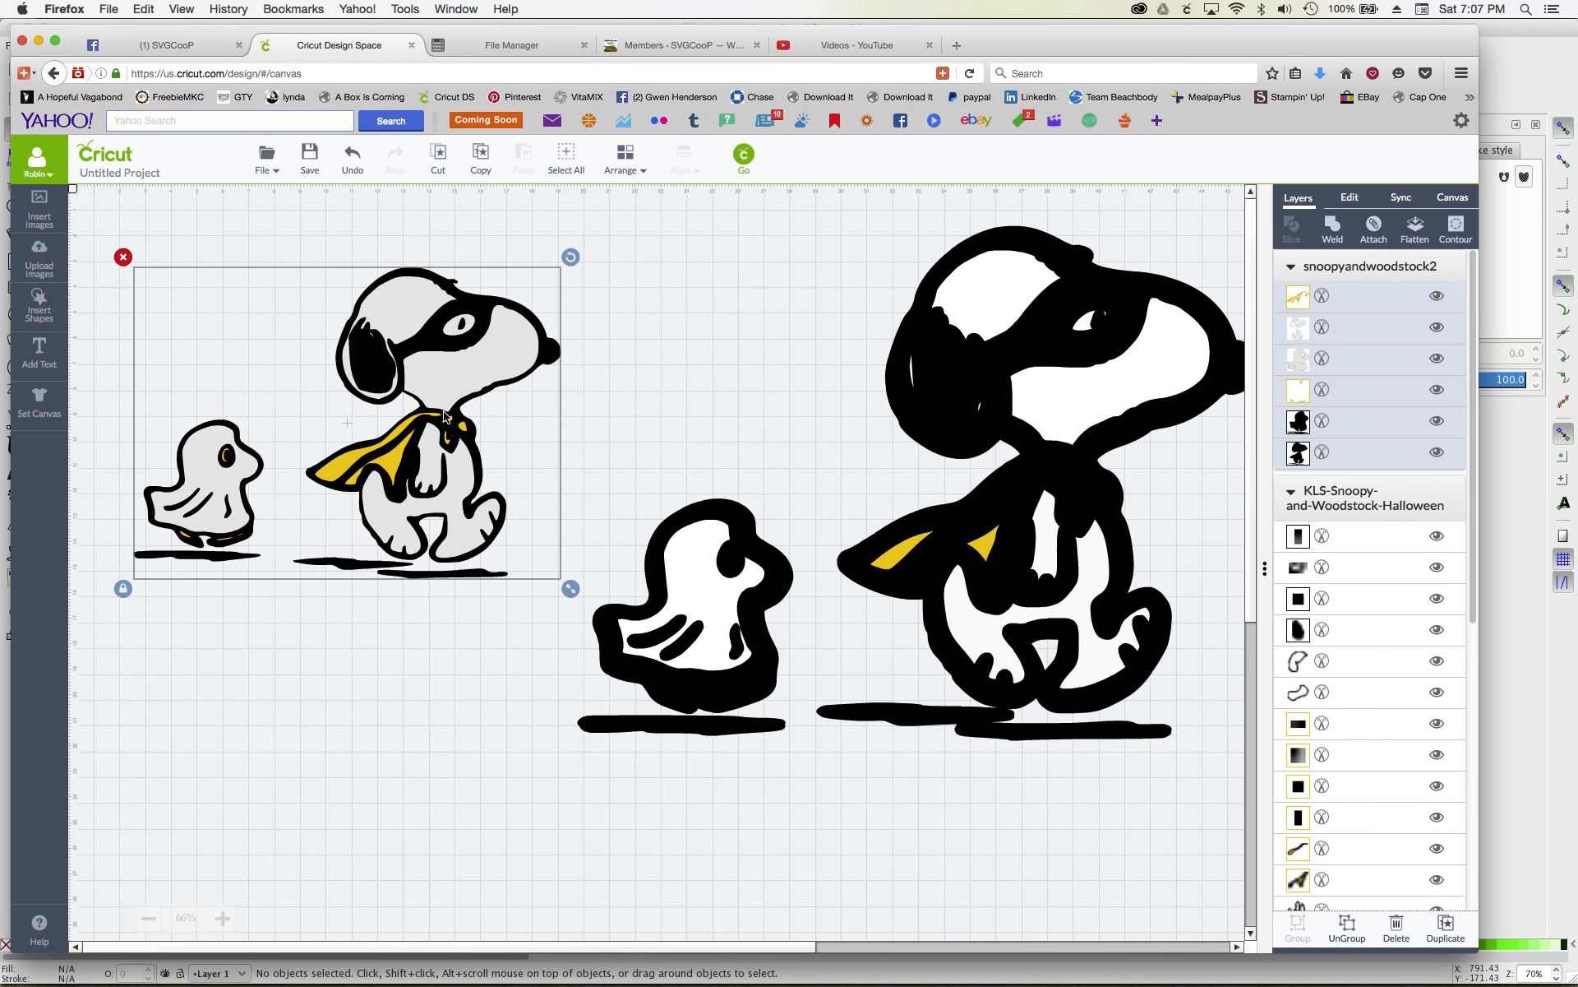
# - Select the original and the new Snoopy images in turn and compare their layer lists
pyautogui.click(751, 618)
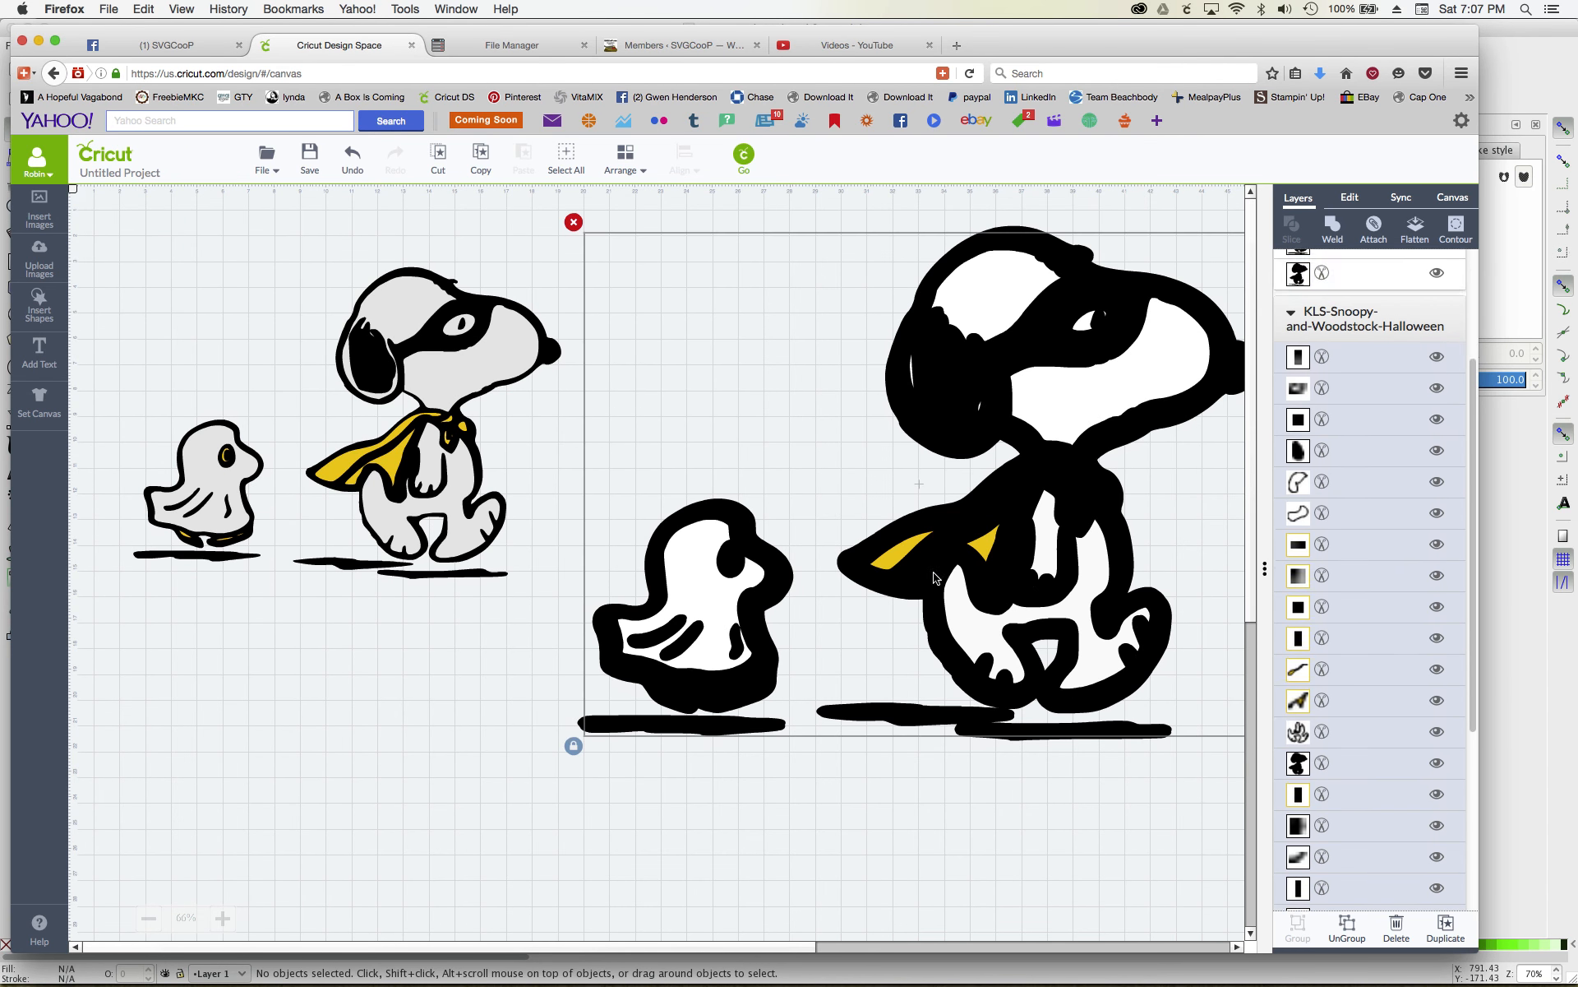
pyautogui.click(448, 448)
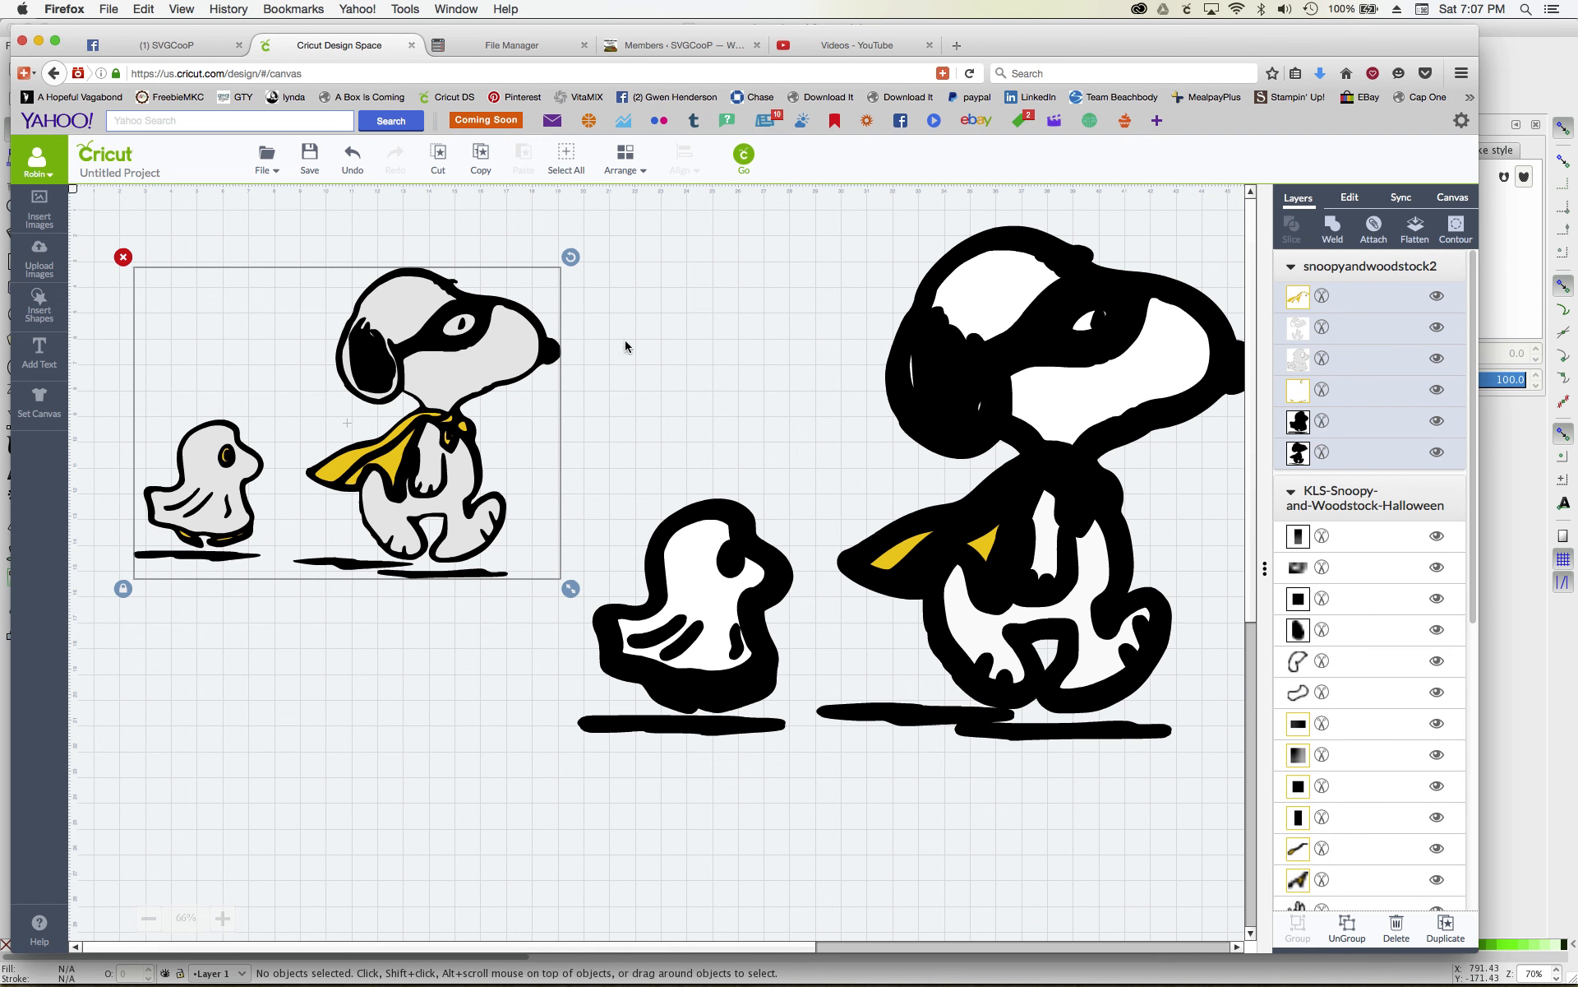
pyautogui.click(1000, 404)
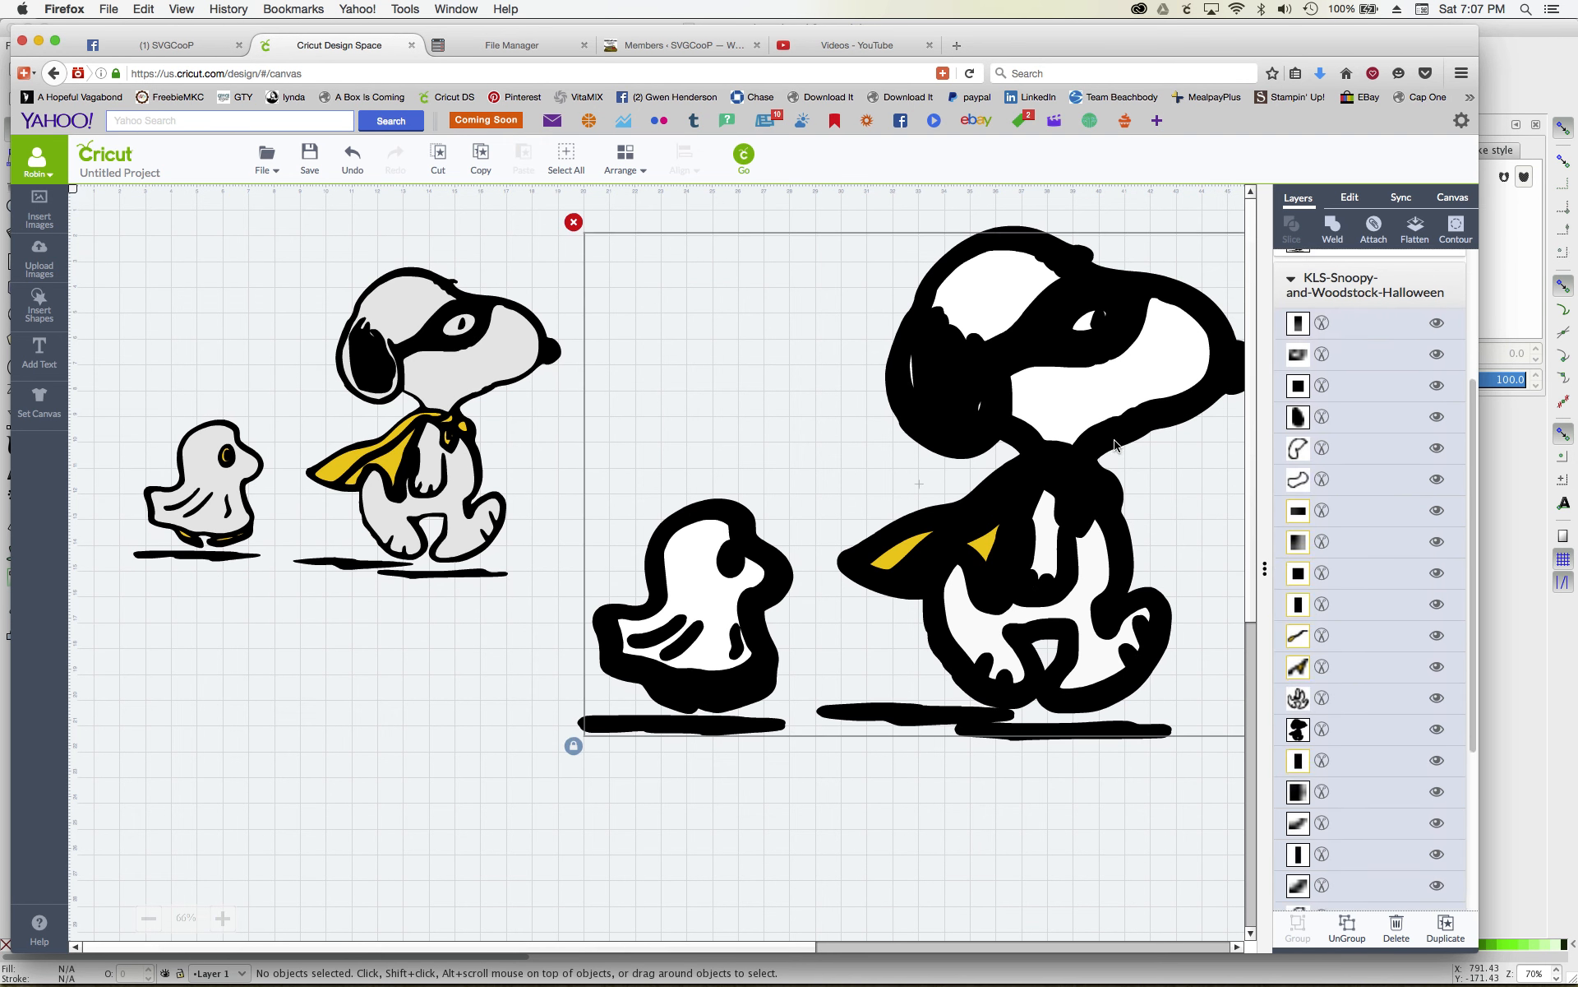
pyautogui.scroll(-5, 1445, 814)
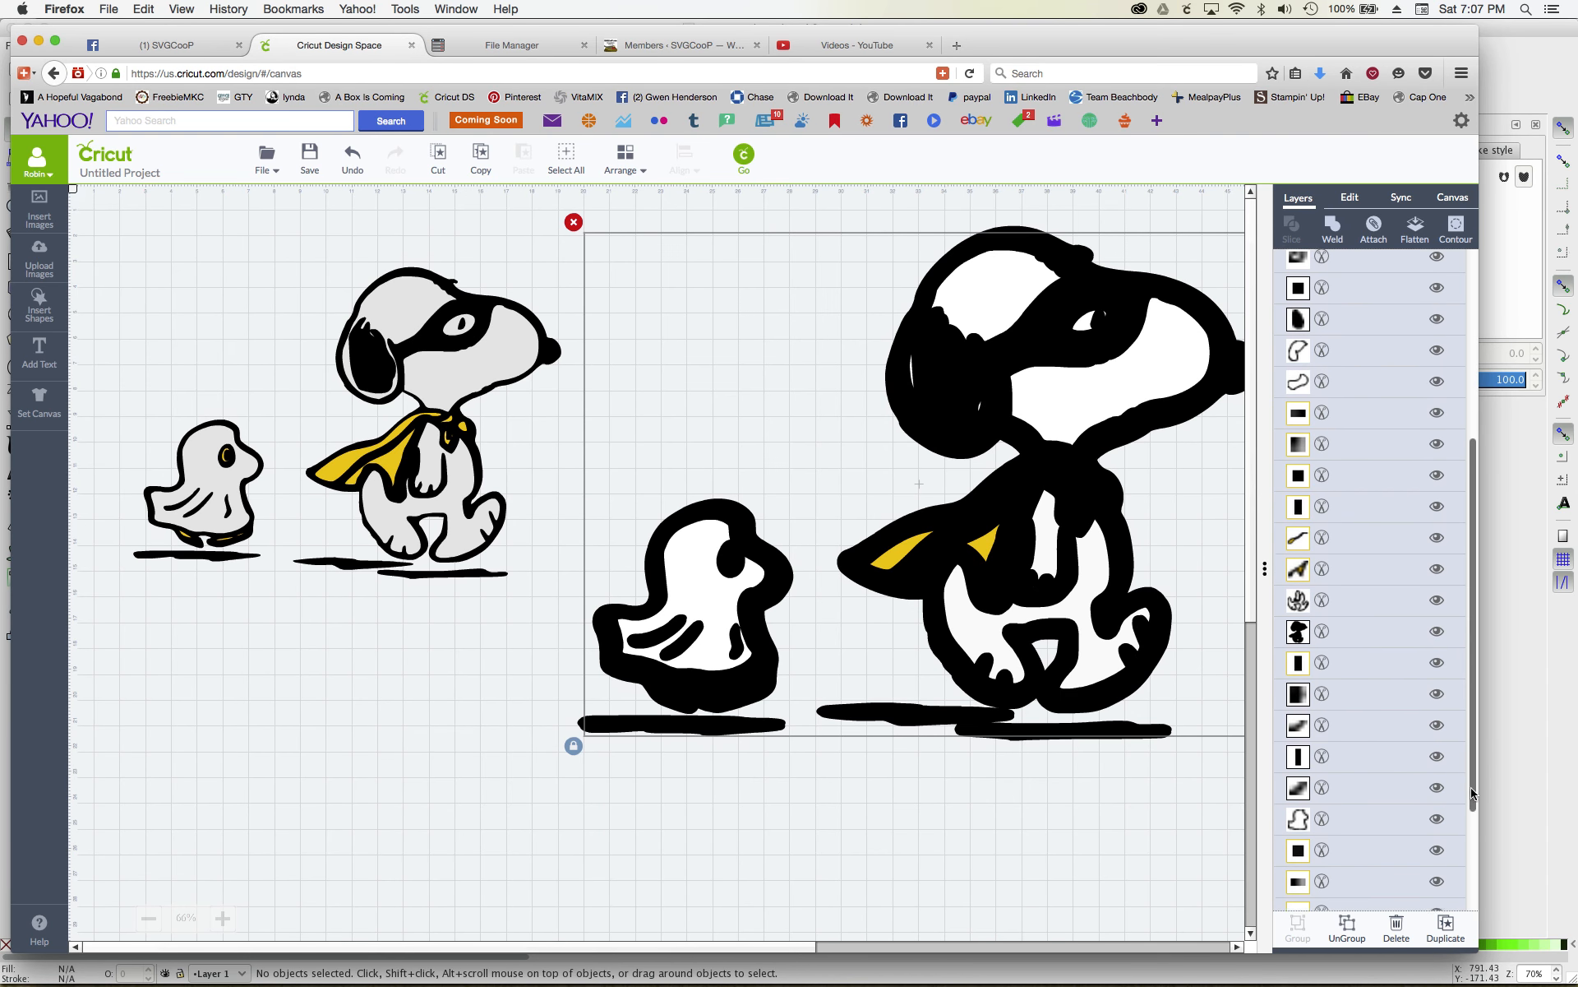
# - Delete the original Snoopy and Woodstock image and move the snoopyandwoodstock2 image toward the middle of the canvas
pyautogui.scroll(5, 1446, 814)
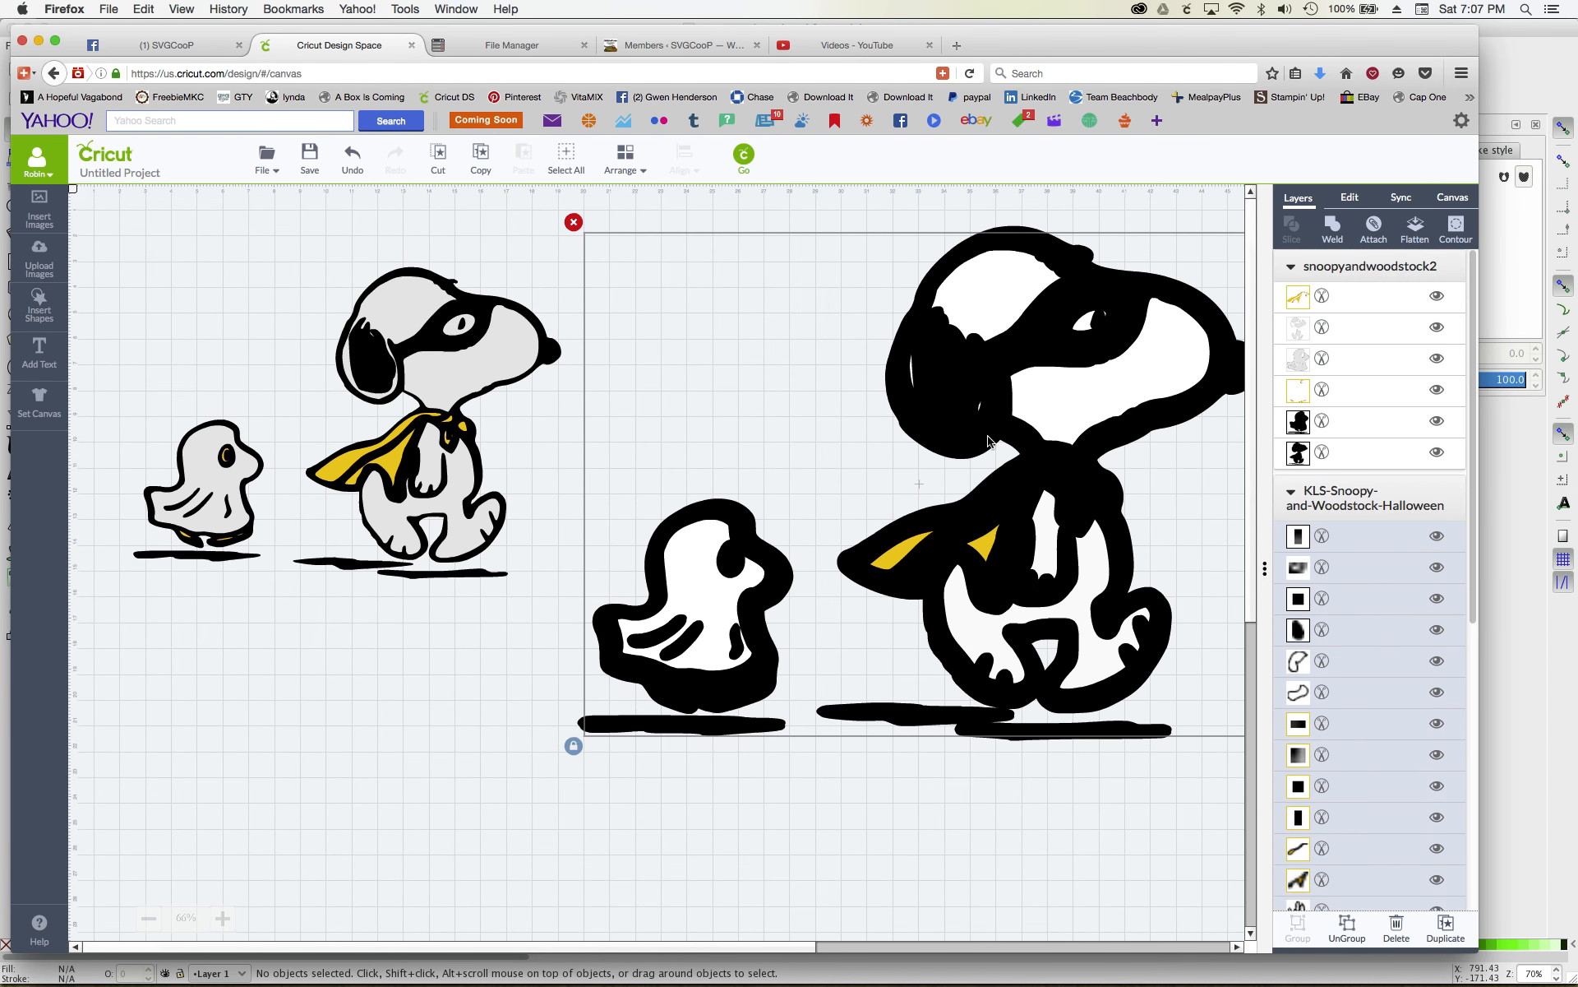
pyautogui.click(573, 222)
pyautogui.moveTo(503, 355); pyautogui.dragTo(606, 345)
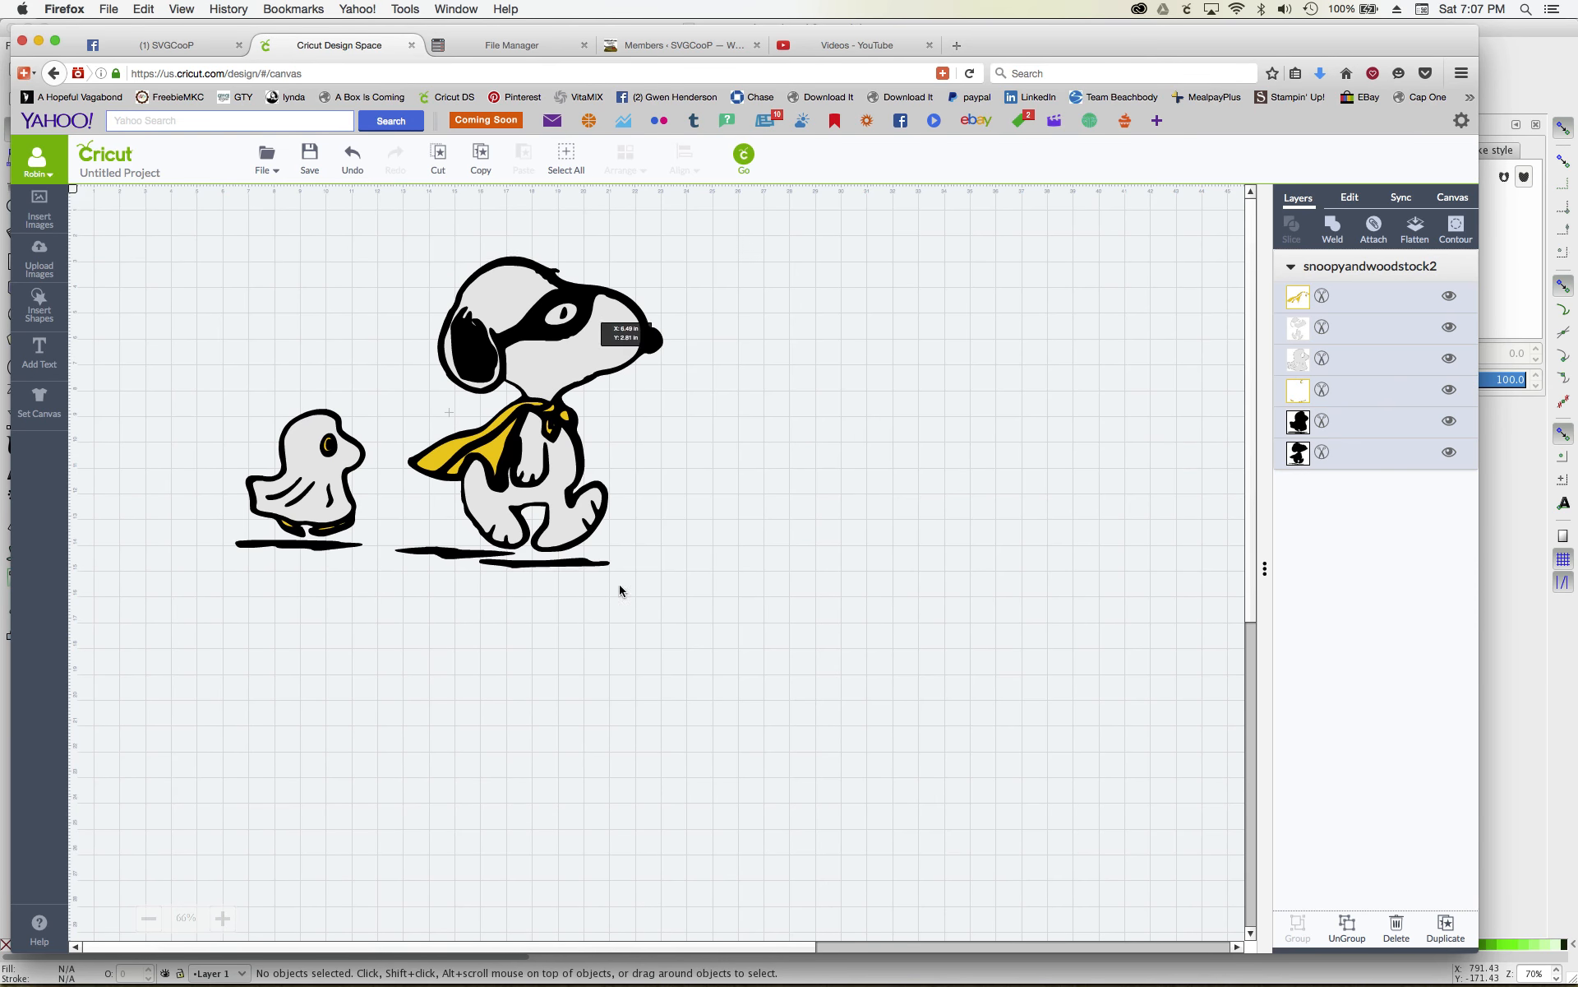
# - Enlarge the snoopyandwoodstock2 image and try to send it to the cutting mats
pyautogui.moveTo(672, 579); pyautogui.dragTo(1022, 743)
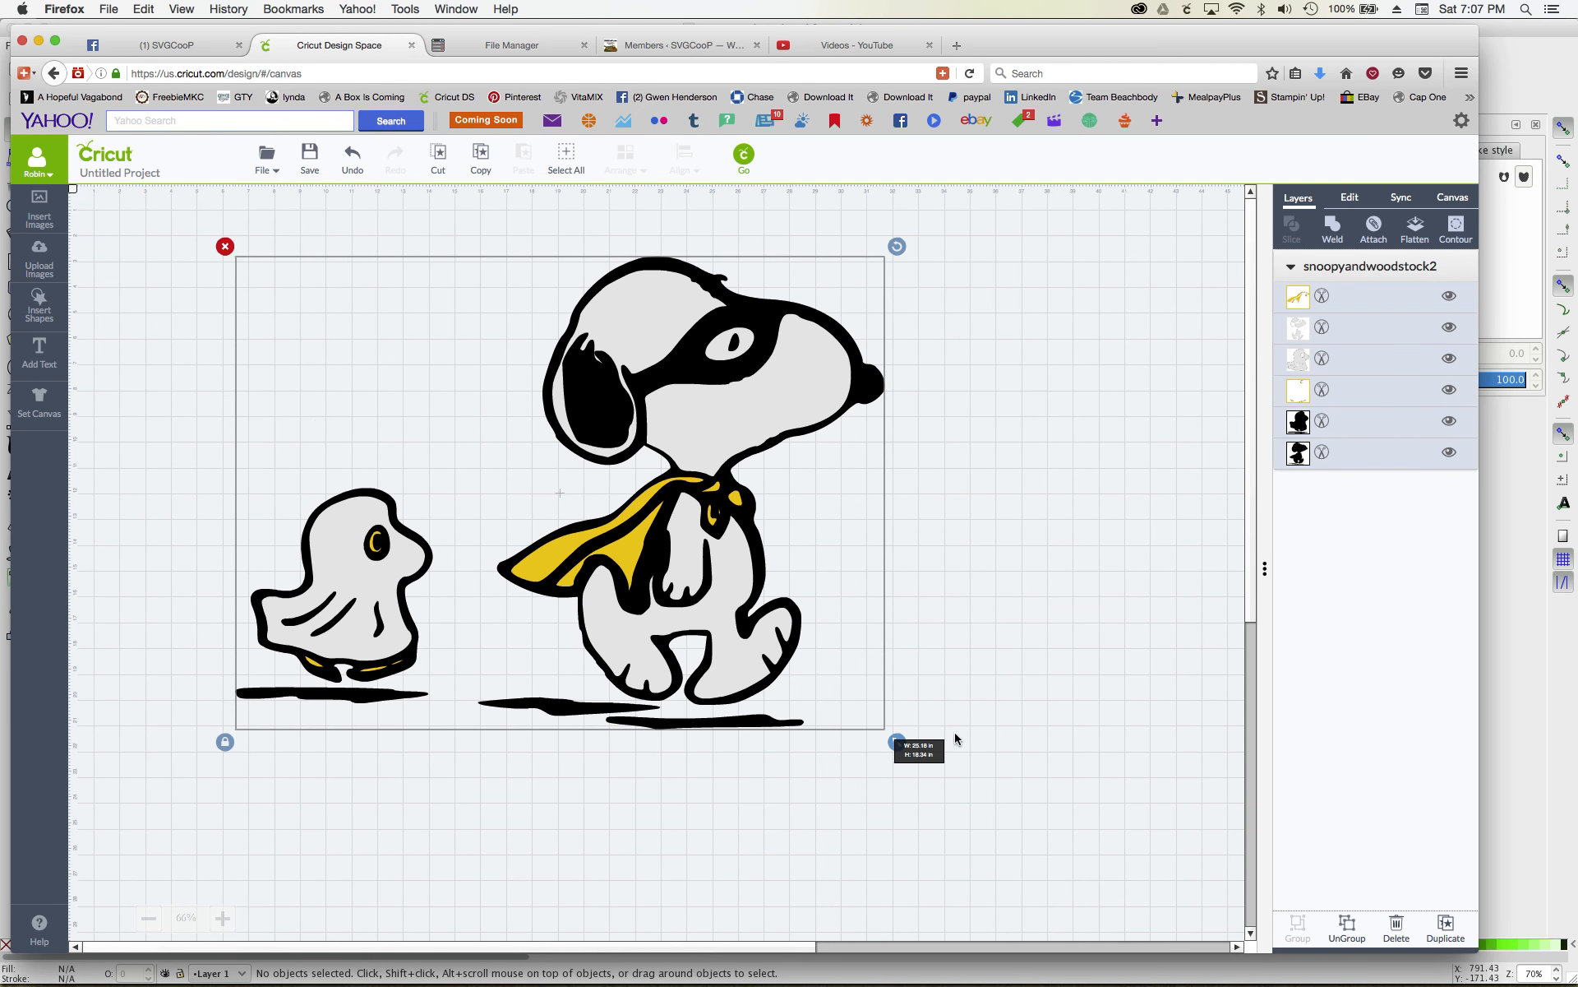
pyautogui.click(745, 160)
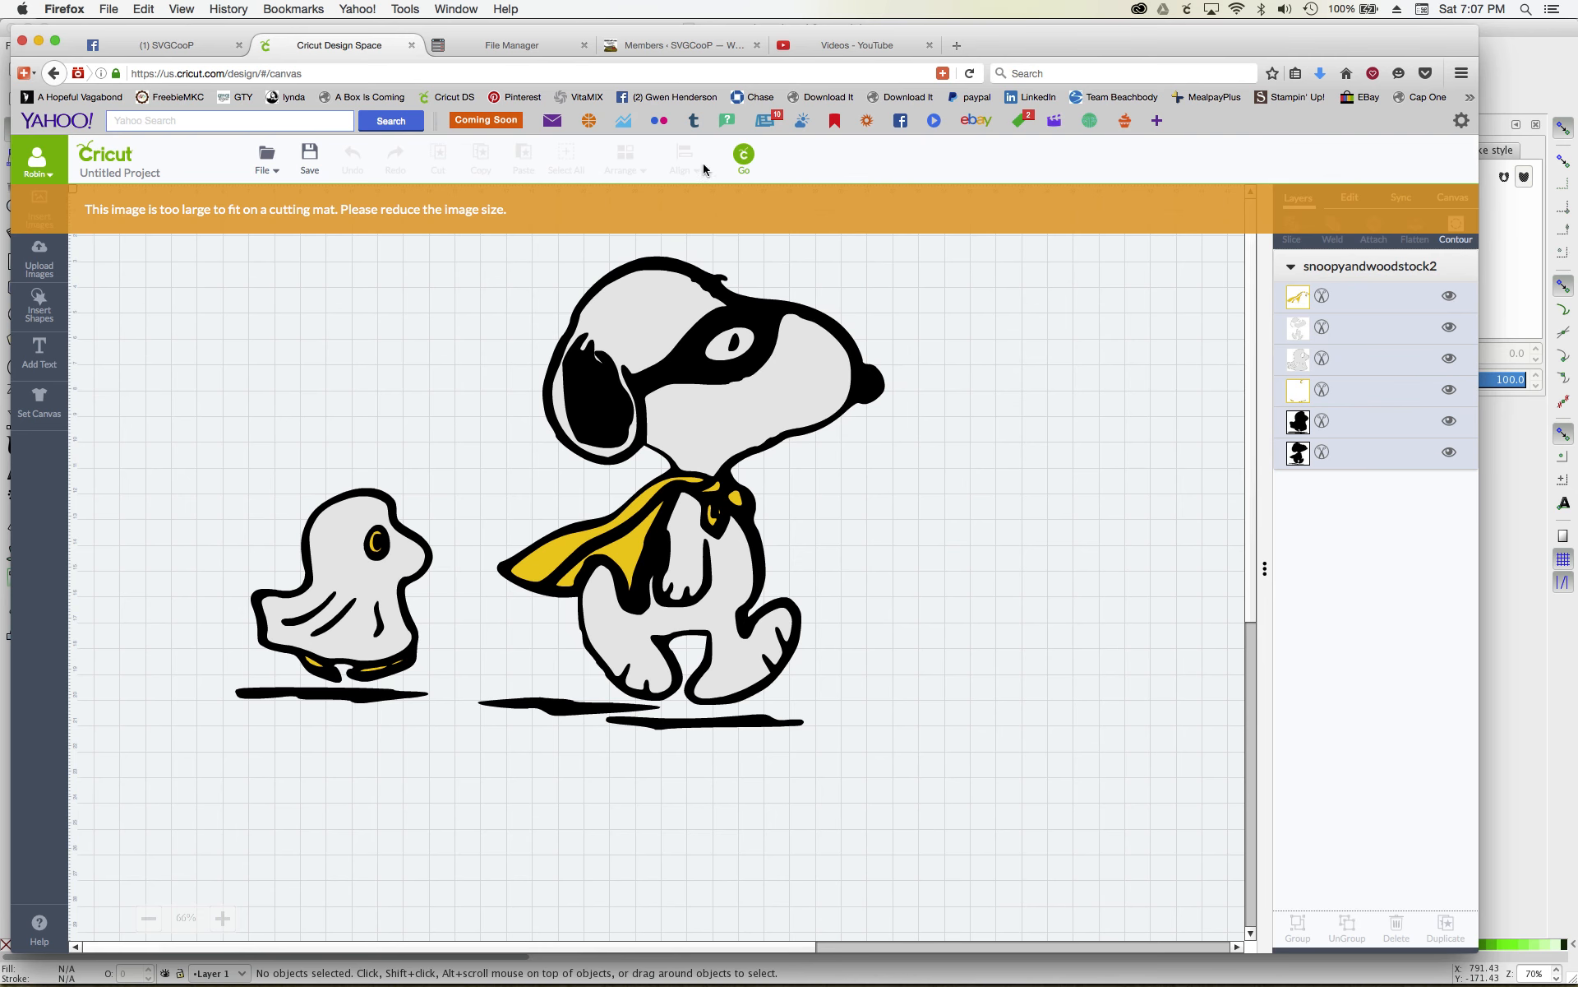
pyautogui.click(743, 156)
pyautogui.click(659, 408)
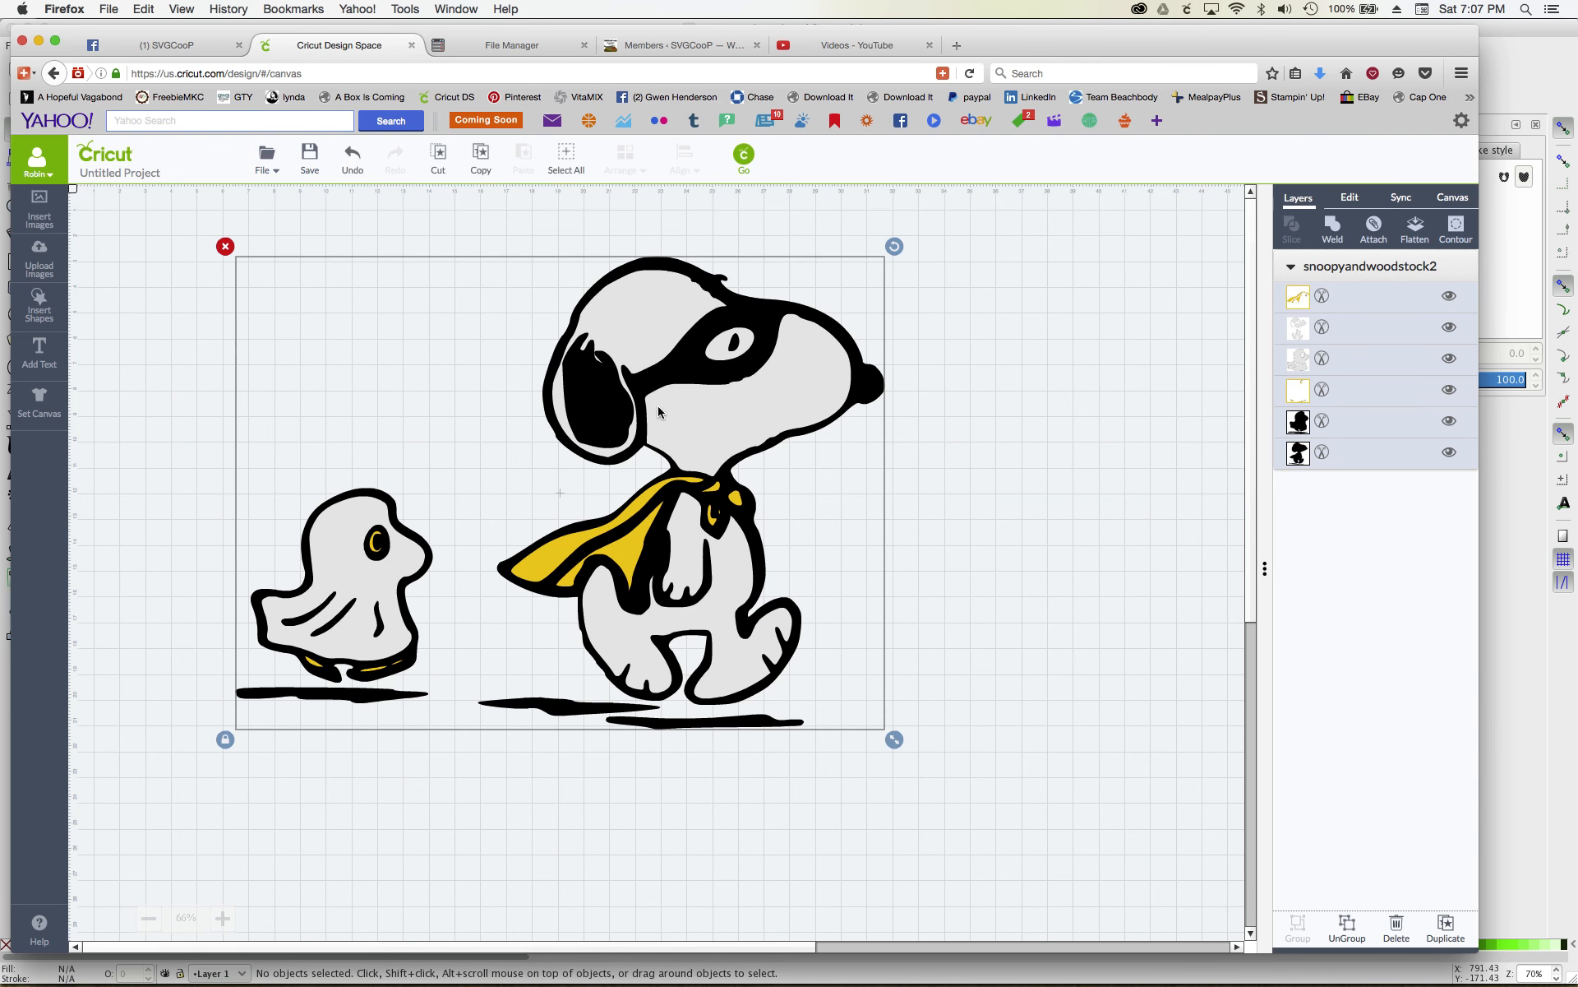
# - Reduce the snoopyandwoodstock2 image and send it to the mat preview, accepting the 12" x 24" mat
pyautogui.moveTo(895, 741); pyautogui.dragTo(715, 608)
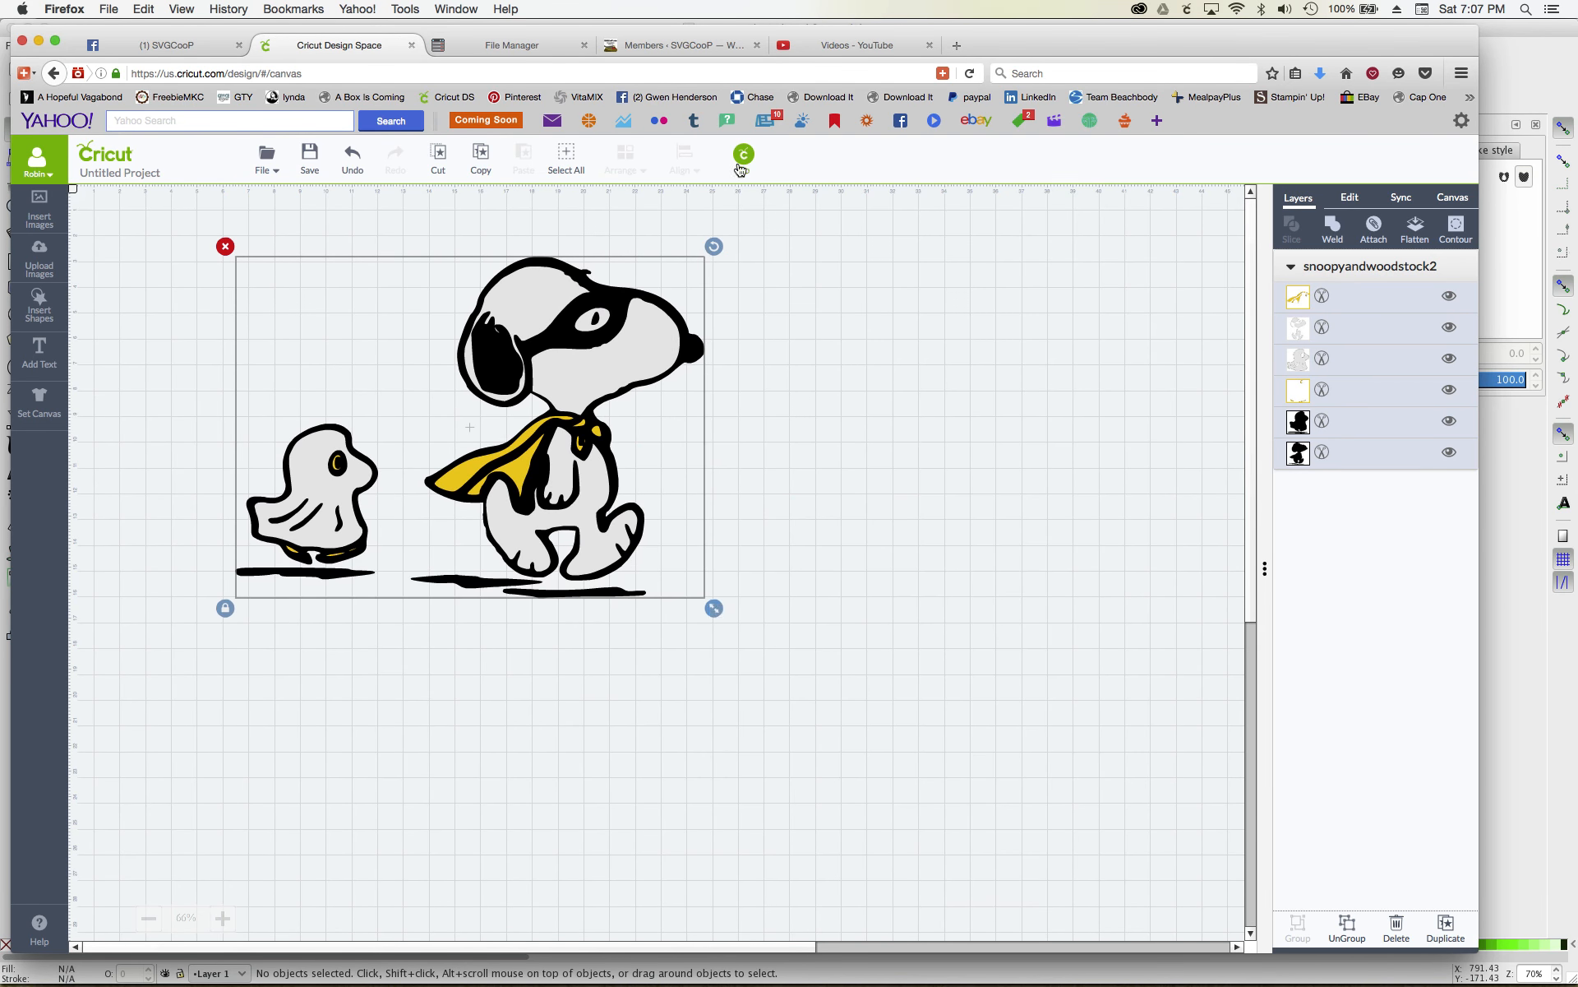
pyautogui.click(745, 159)
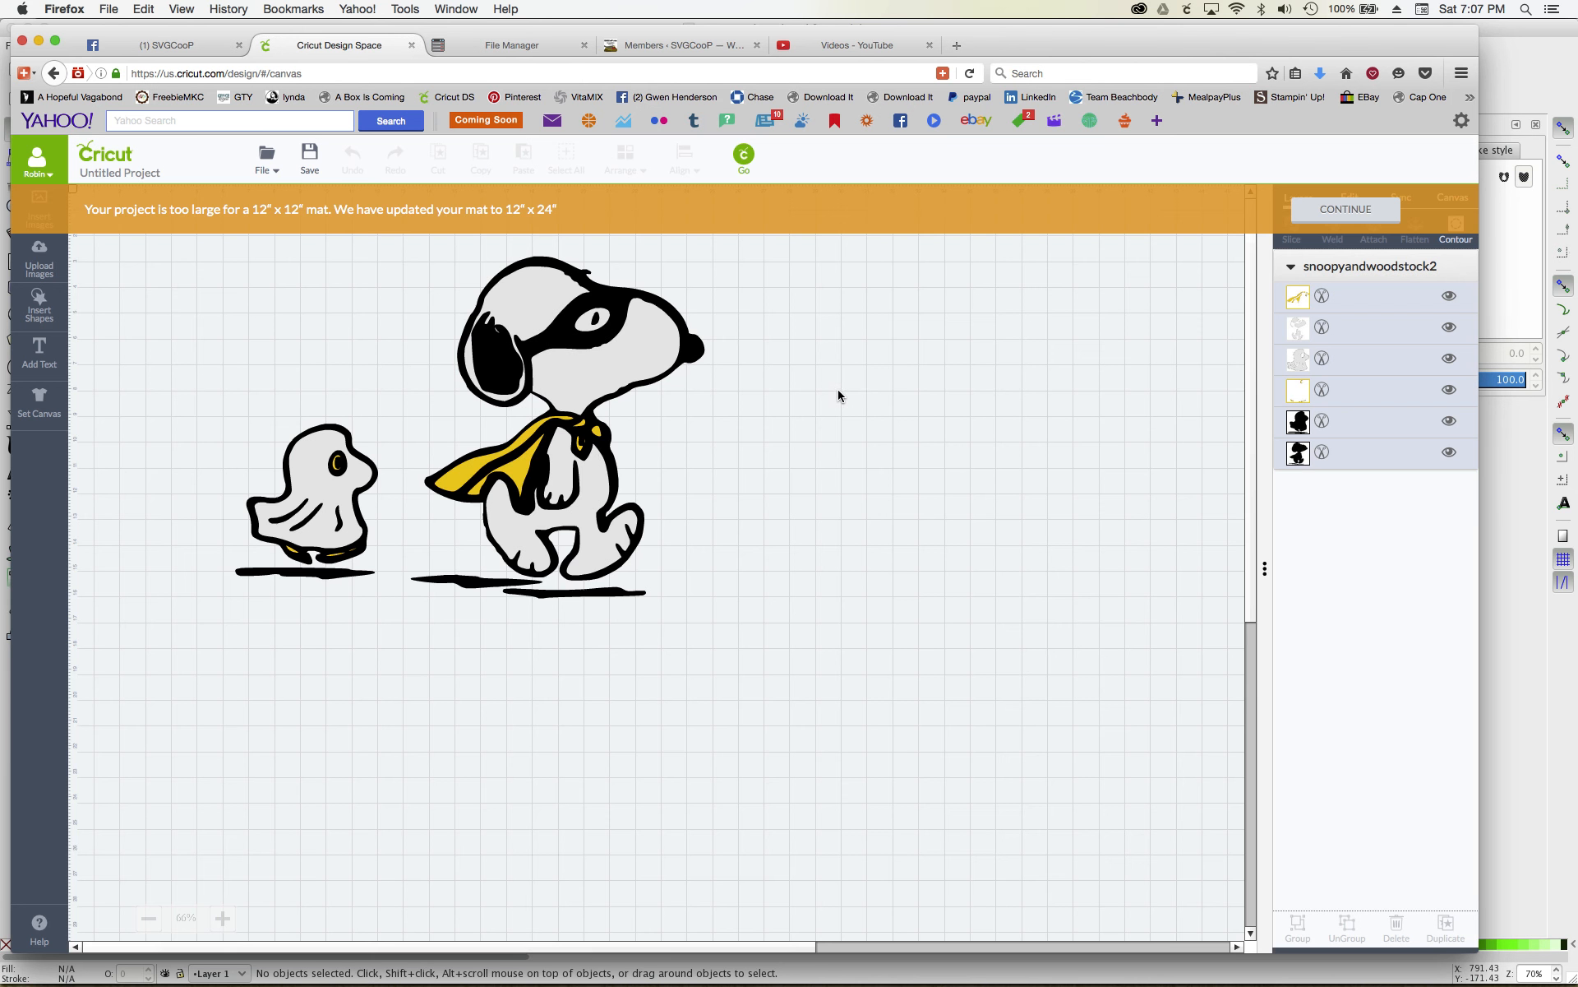
pyautogui.click(1349, 211)
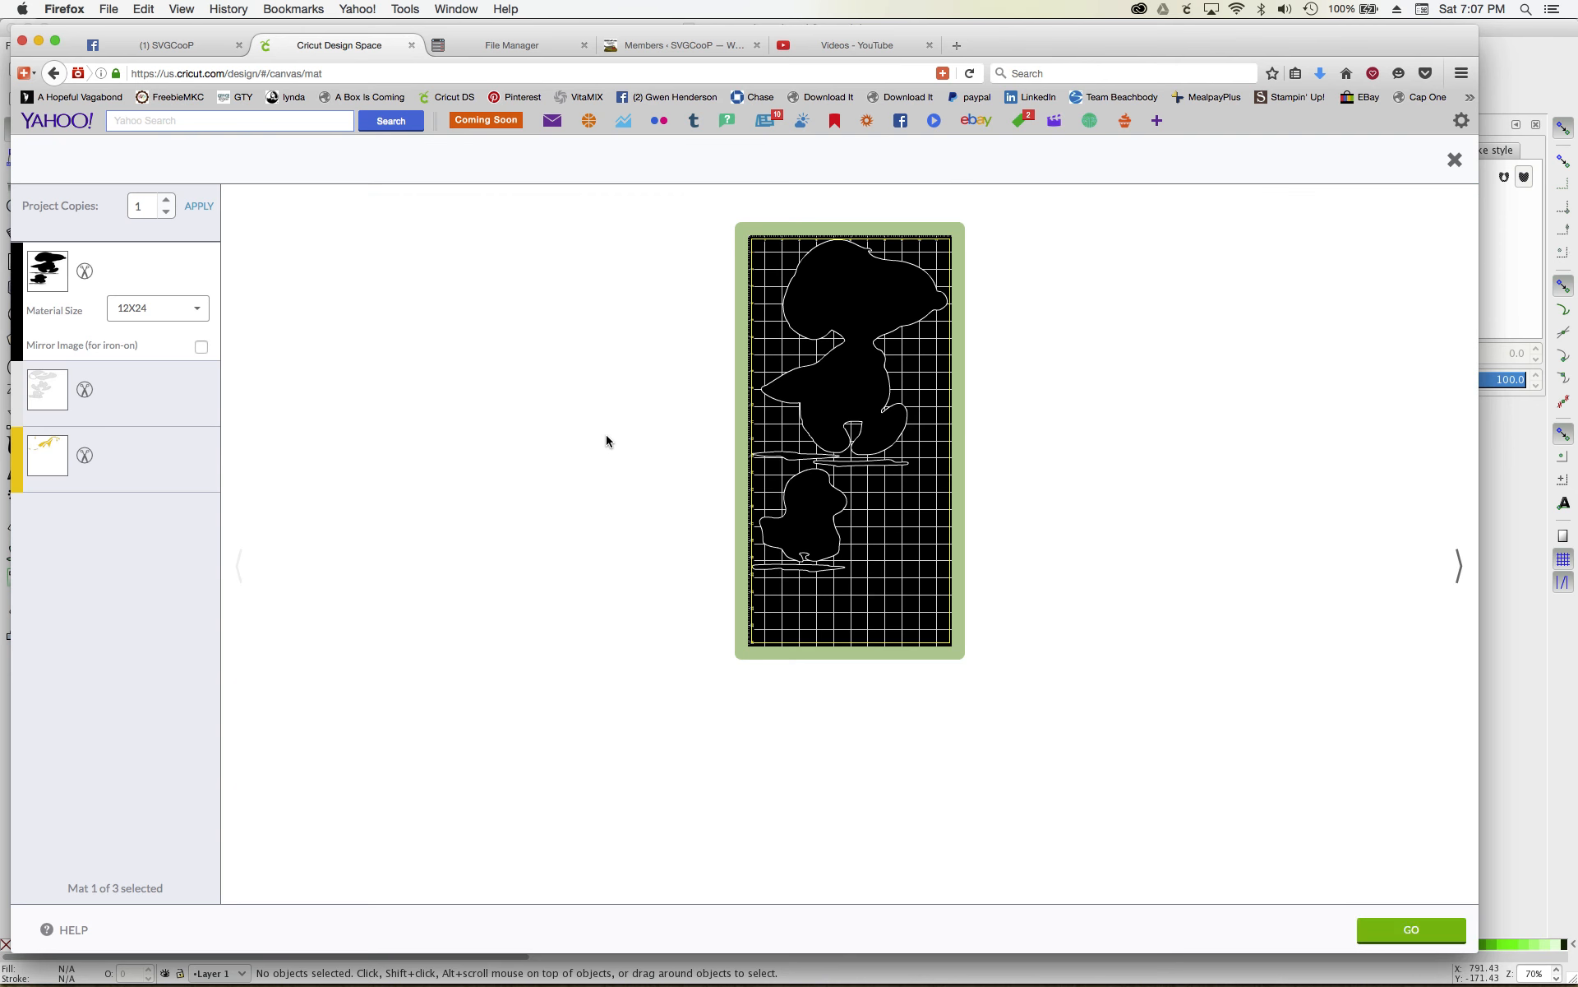
# - Reposition the cut pieces on the black, light grey and yellow mats, placing the grey Woodstock beside Snoopy's body
pyautogui.moveTo(829, 526); pyautogui.dragTo(861, 555)
pyautogui.moveTo(833, 395); pyautogui.dragTo(835, 400)
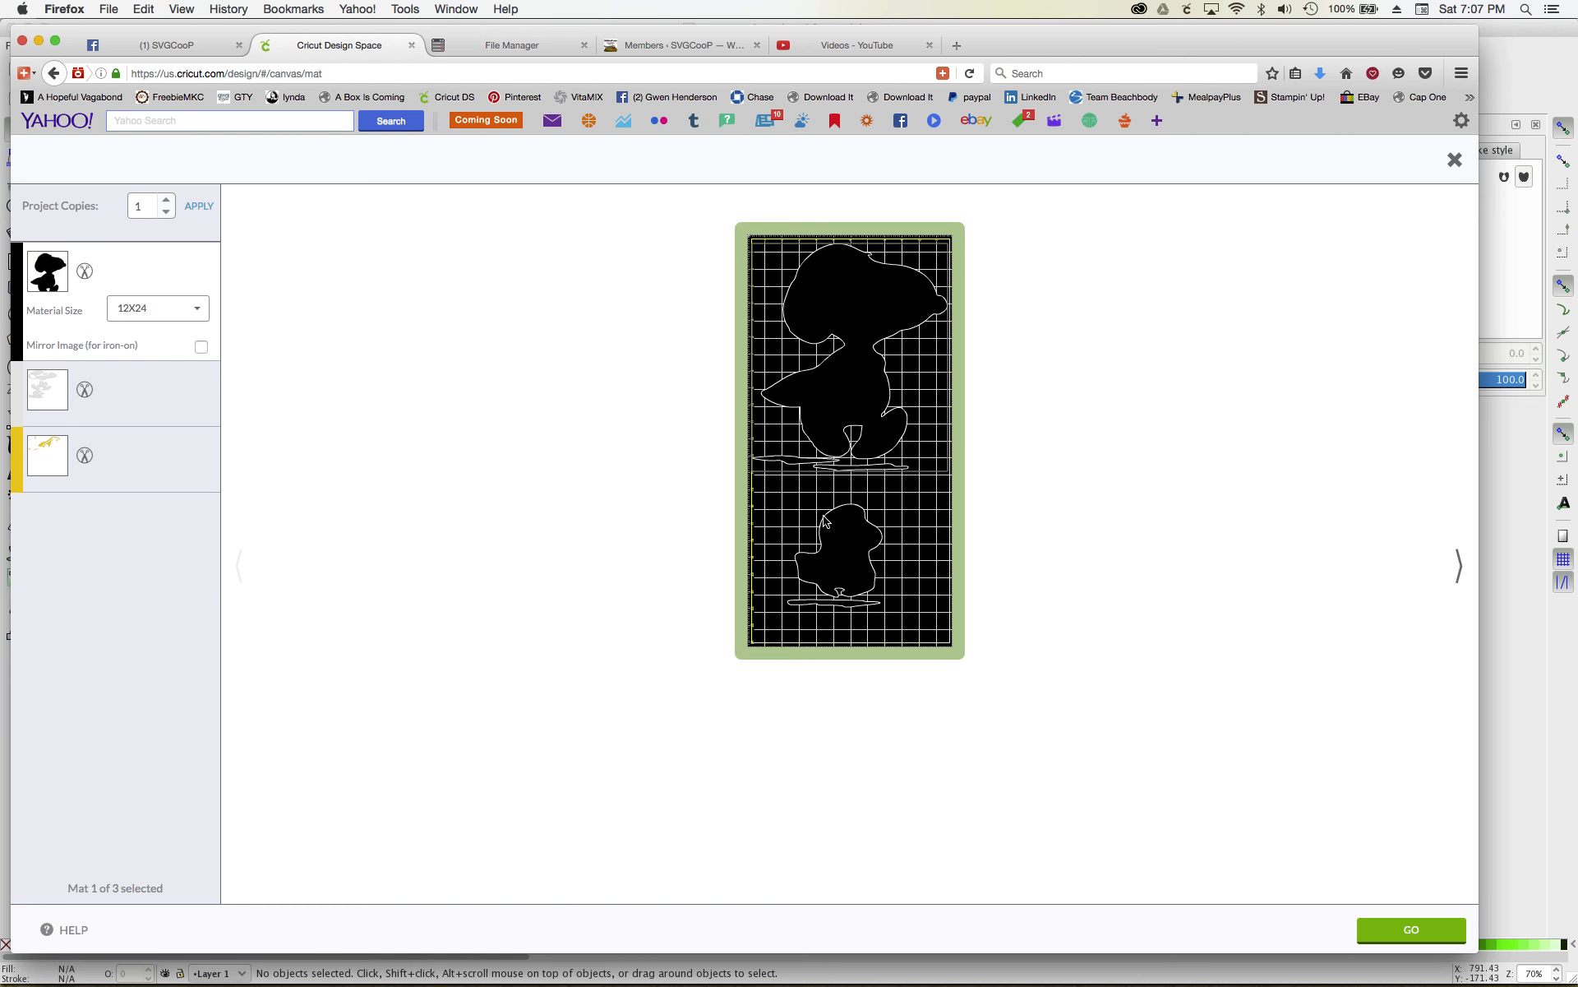
pyautogui.click(140, 393)
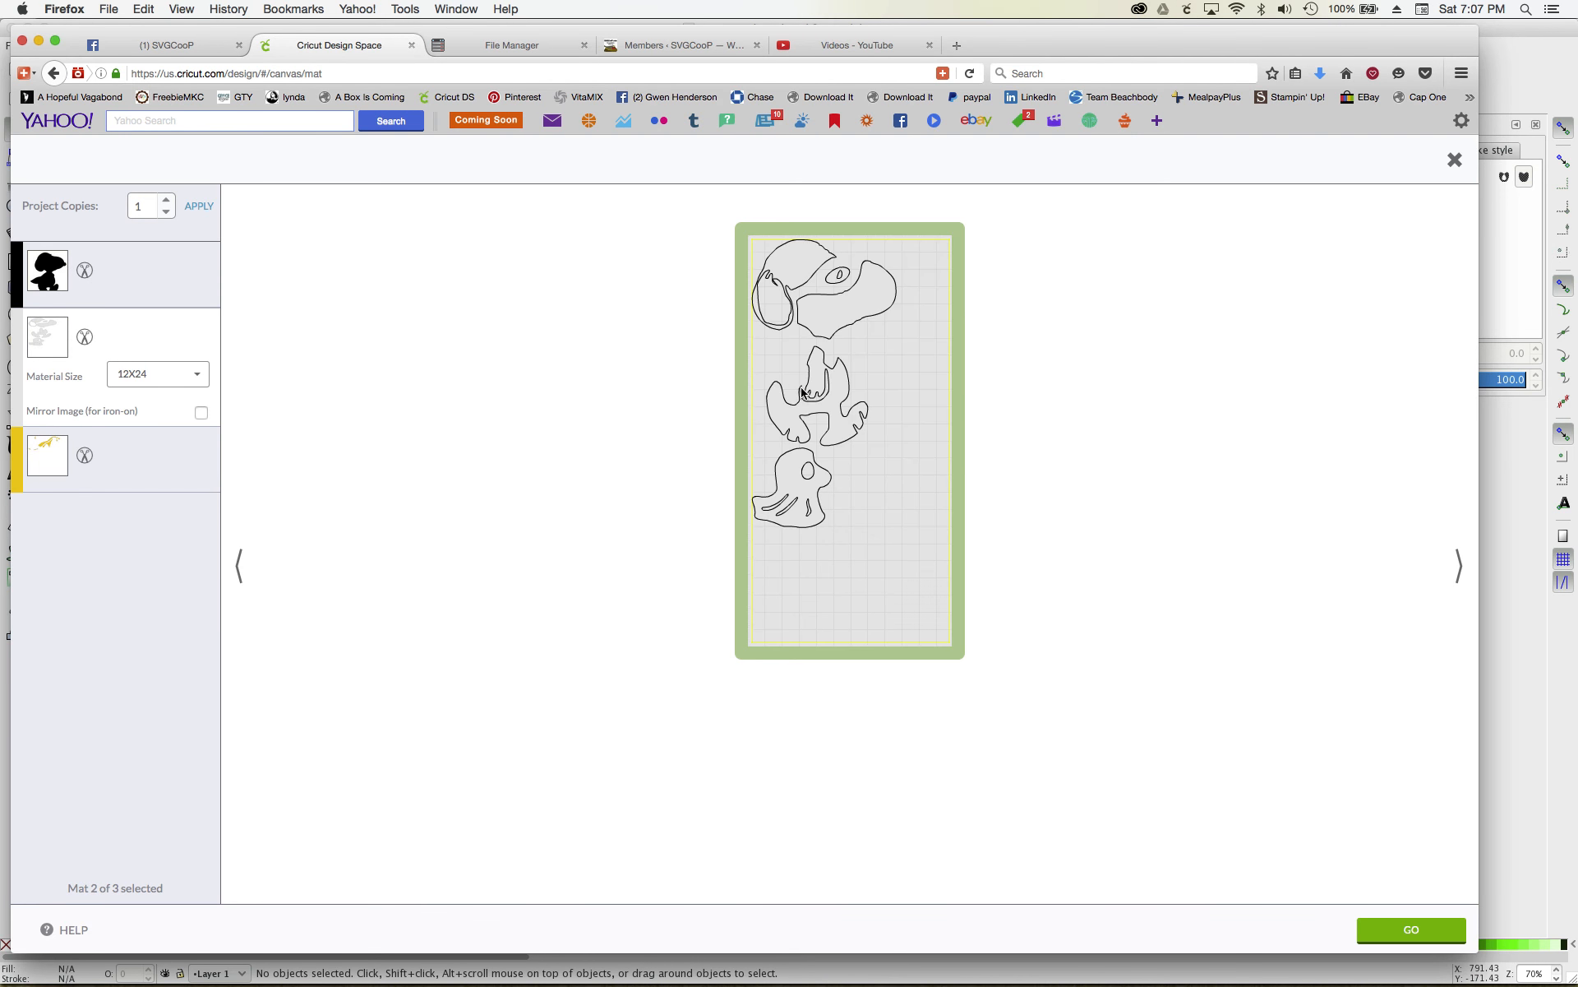
pyautogui.moveTo(876, 405); pyautogui.dragTo(827, 404)
pyautogui.moveTo(814, 487); pyautogui.dragTo(906, 359)
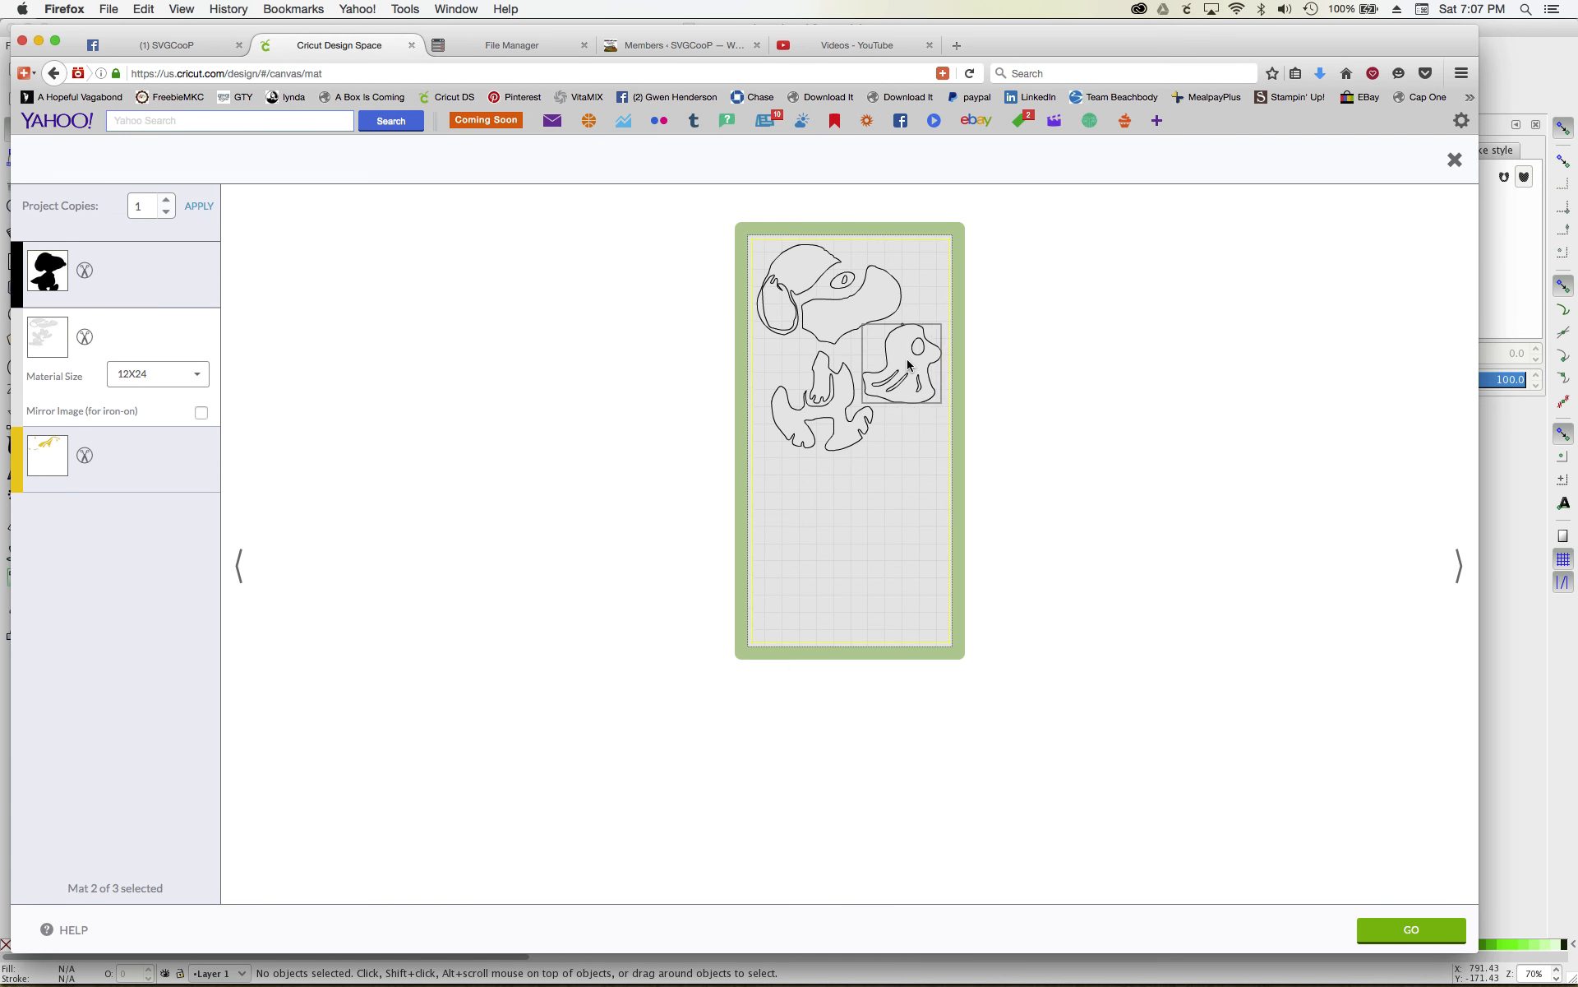
pyautogui.click(146, 458)
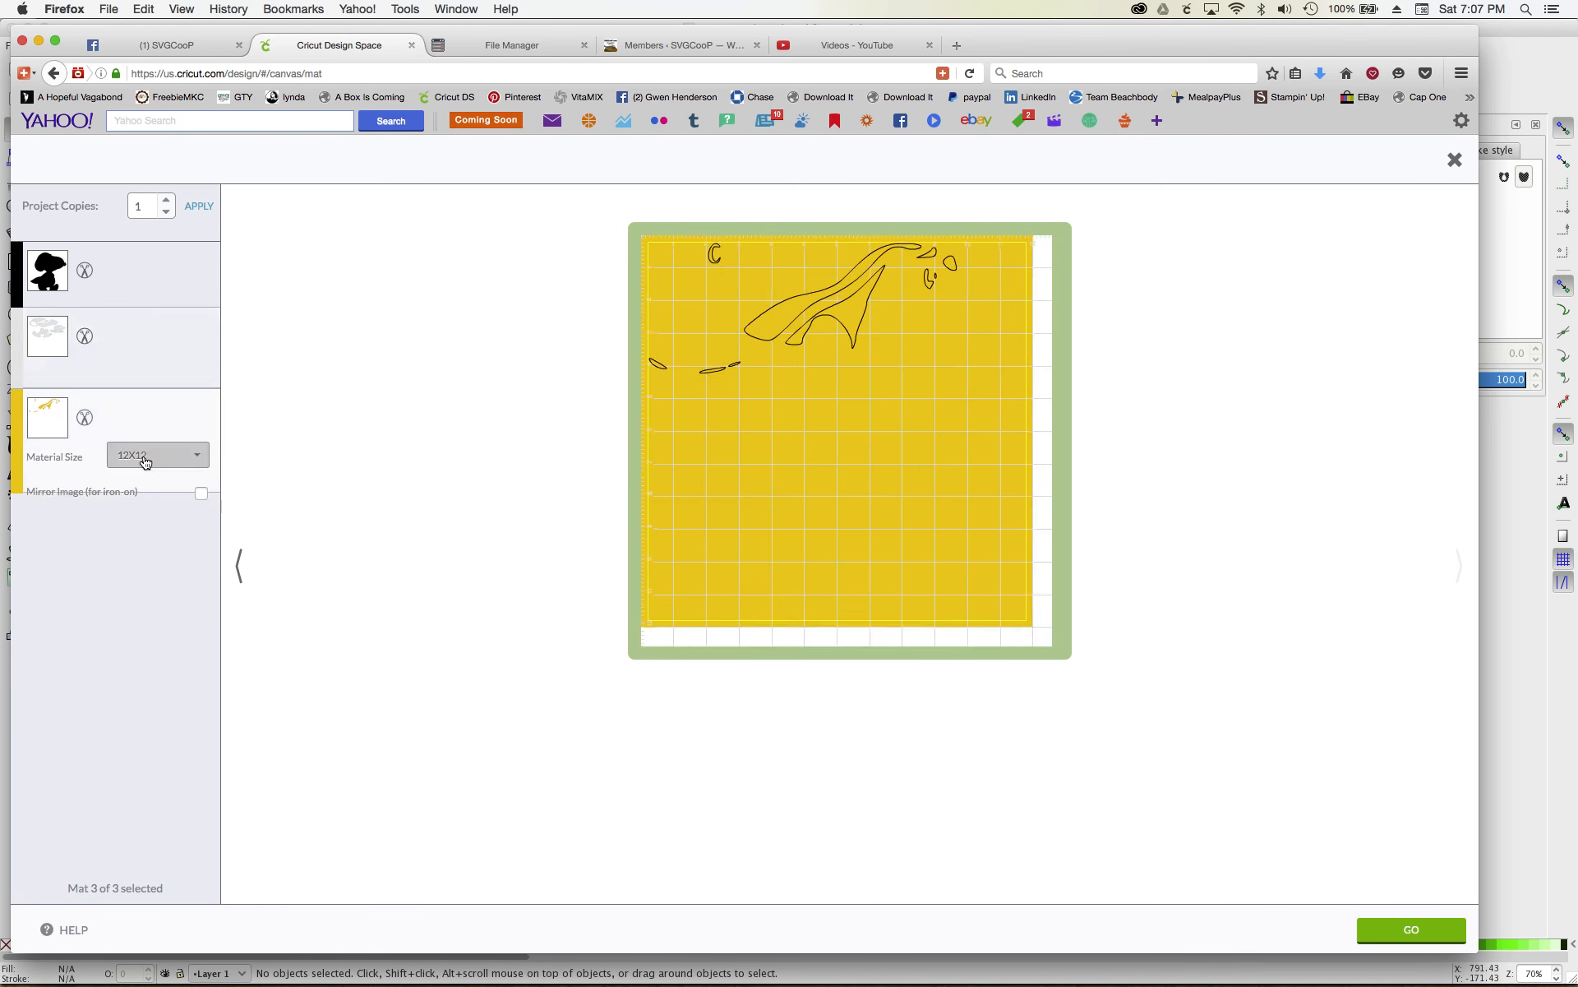
pyautogui.moveTo(781, 323)
pyautogui.mouseDown()
pyautogui.moveTo(799, 354)
pyautogui.moveTo(699, 442)
pyautogui.moveTo(688, 428)
pyautogui.moveTo(692, 454)
pyautogui.moveTo(788, 347)
pyautogui.moveTo(779, 325)
pyautogui.moveTo(791, 337)
pyautogui.mouseUp()
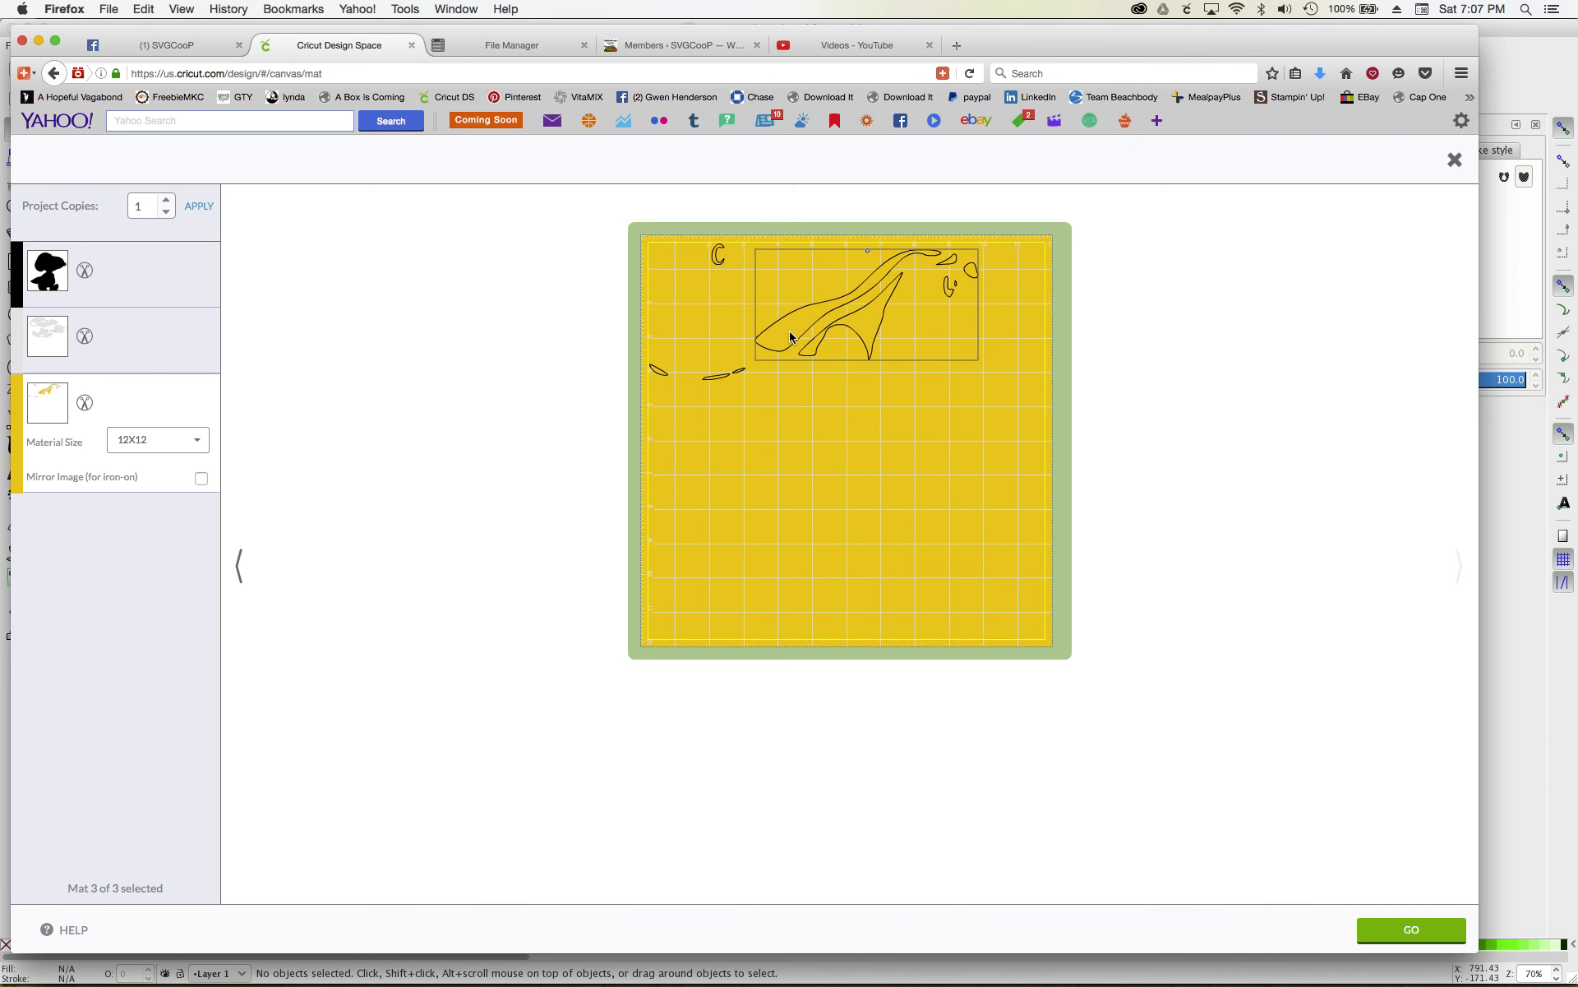